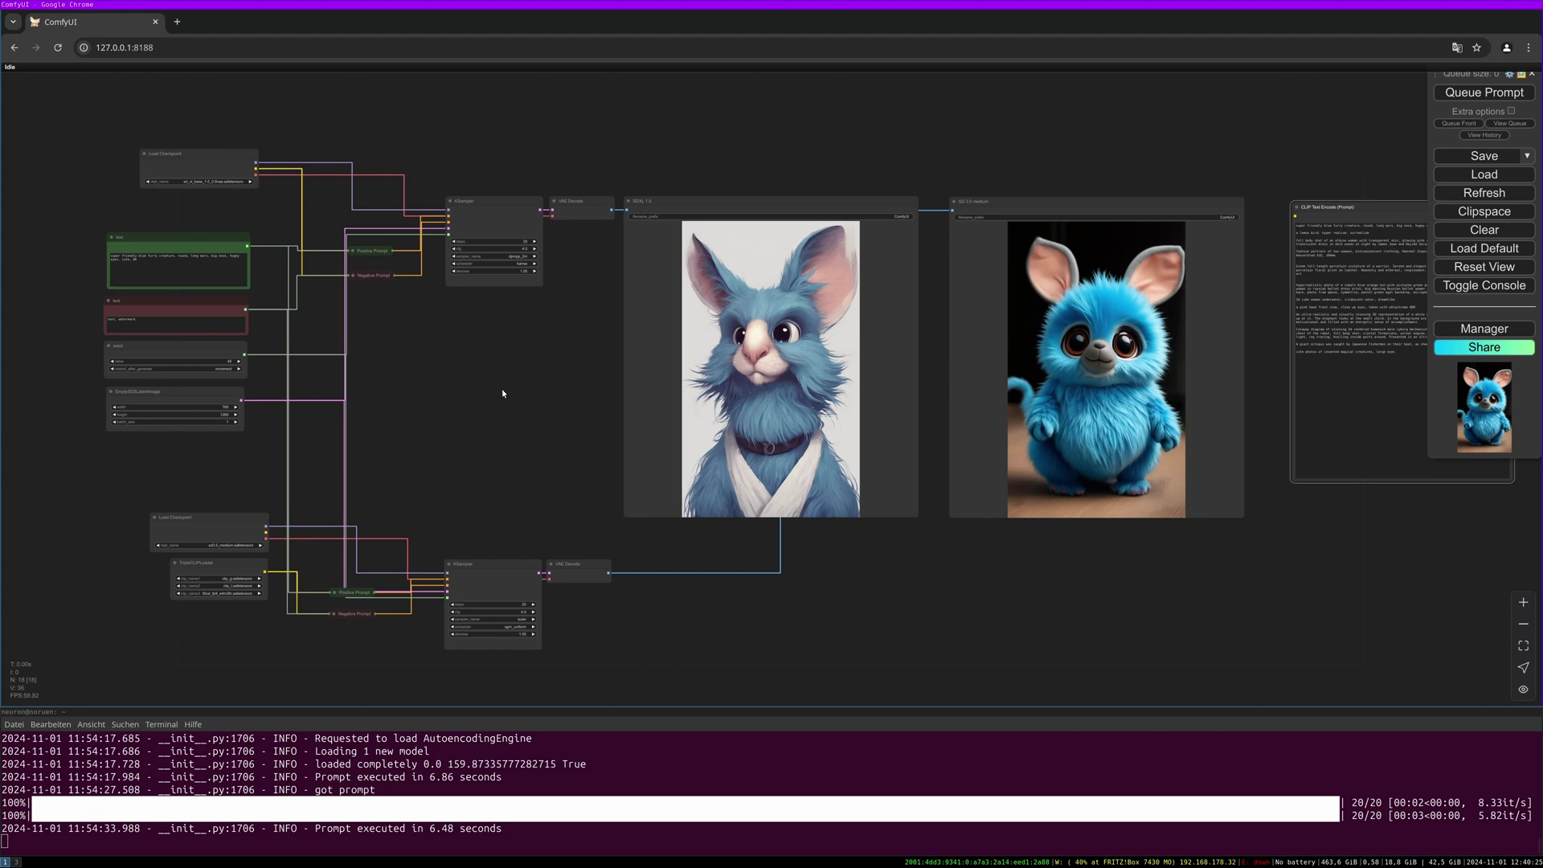
Step: Examine the shared prompt, seed and latent nodes and how they feed the SDXL 1.0 and SD 3.5 medium branches
{"action": "left_click_drag", "start_coordinate": [515, 370], "coordinate": [572, 356]}
{"action": "scroll", "coordinate": [544, 192], "scroll_direction": "up", "scroll_amount": 9}
{"action": "left_click_drag", "start_coordinate": [356, 372], "coordinate": [777, 439]}
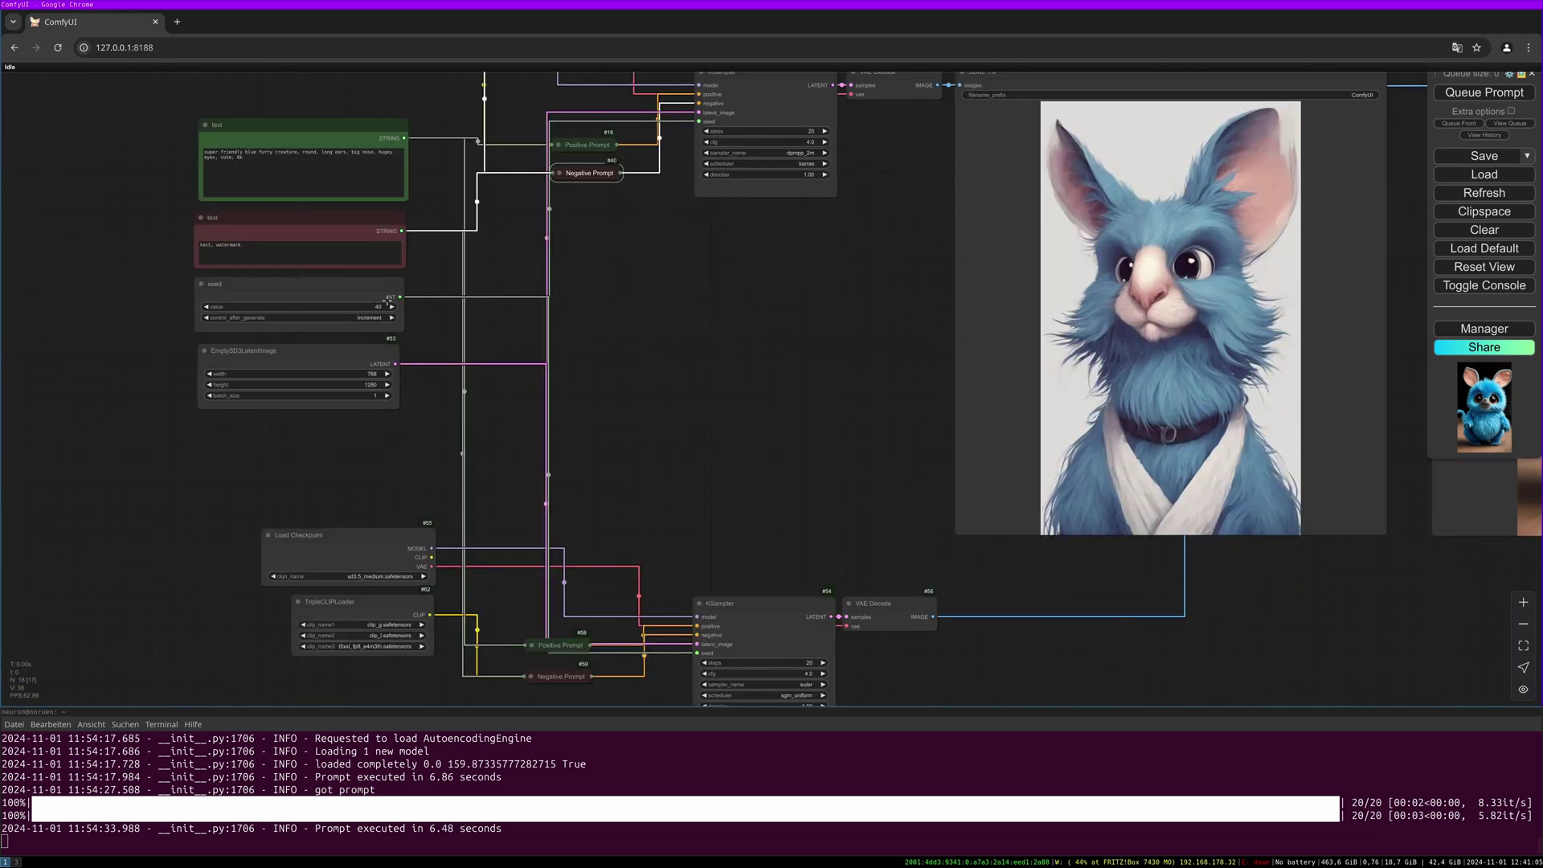
{"action": "scroll", "coordinate": [358, 443], "scroll_direction": "up", "scroll_amount": 2}
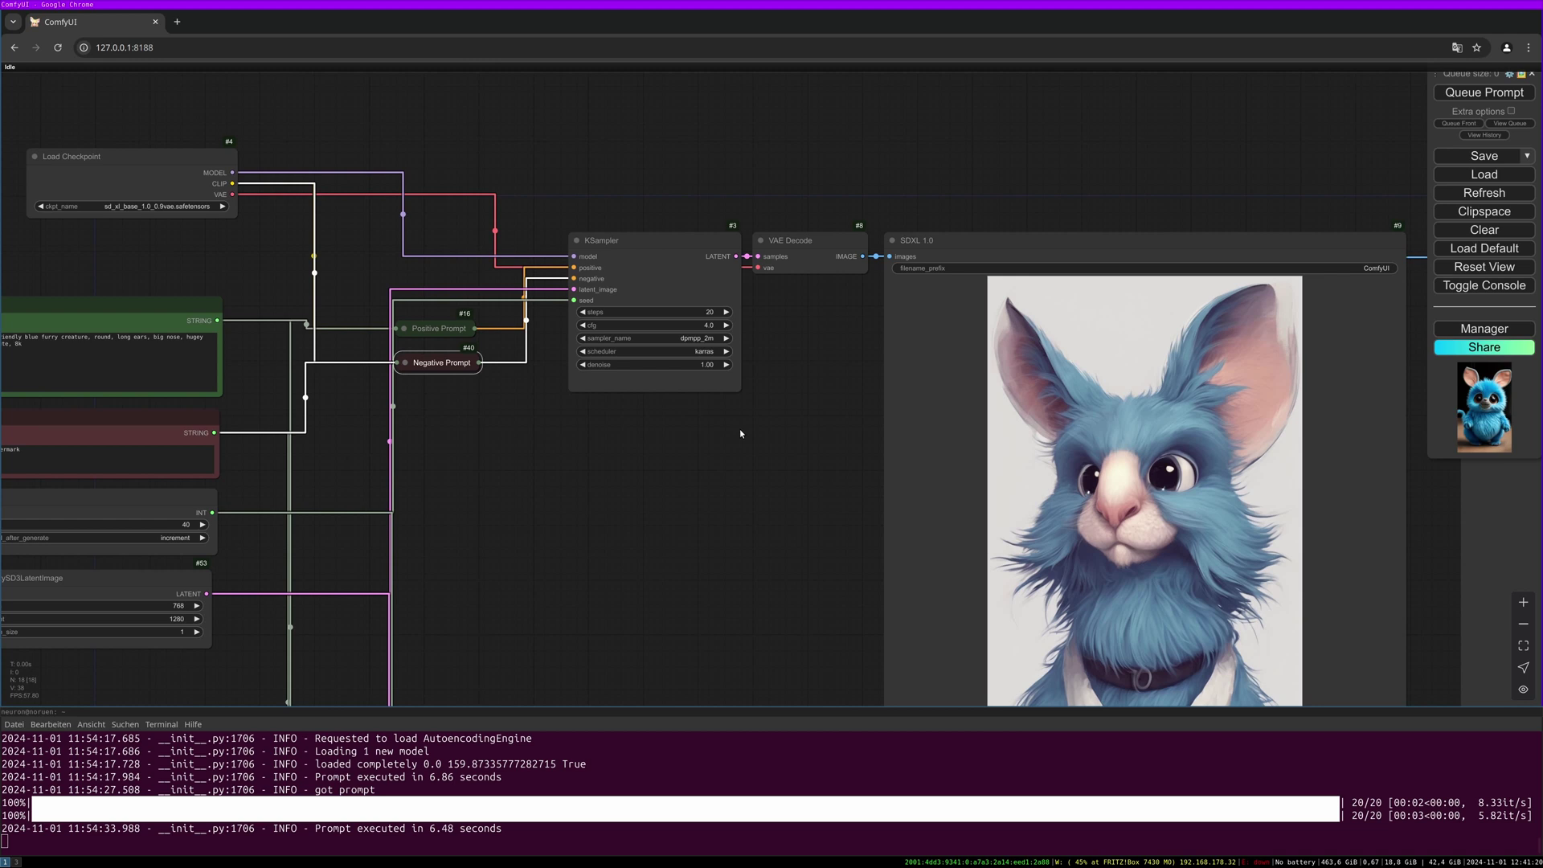
{"action": "left_click_drag", "start_coordinate": [708, 483], "coordinate": [695, 434]}
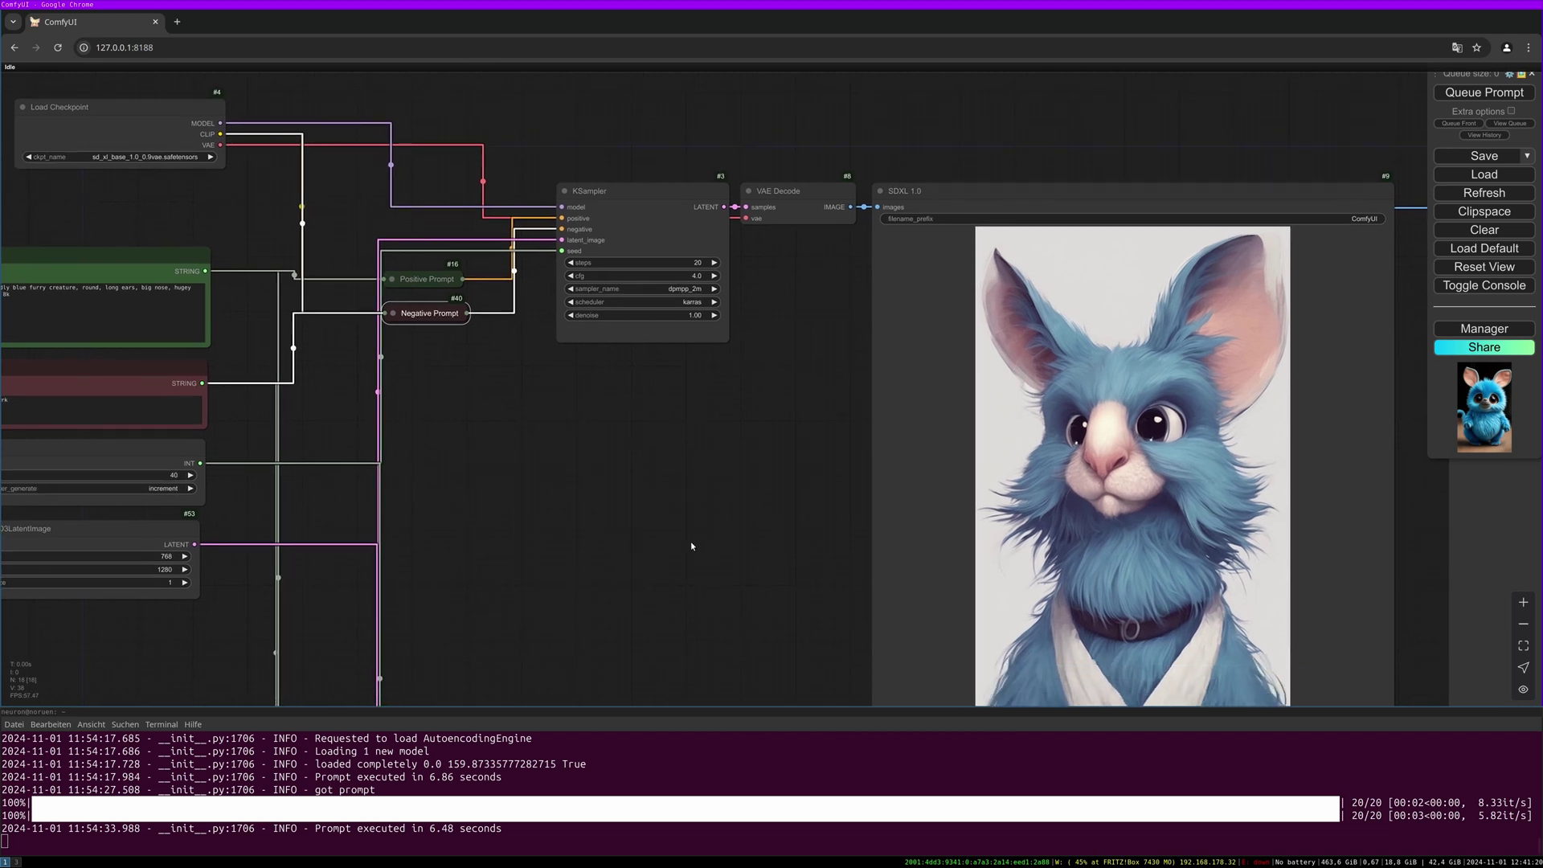
{"action": "scroll", "coordinate": [678, 582], "scroll_direction": "down", "scroll_amount": 8}
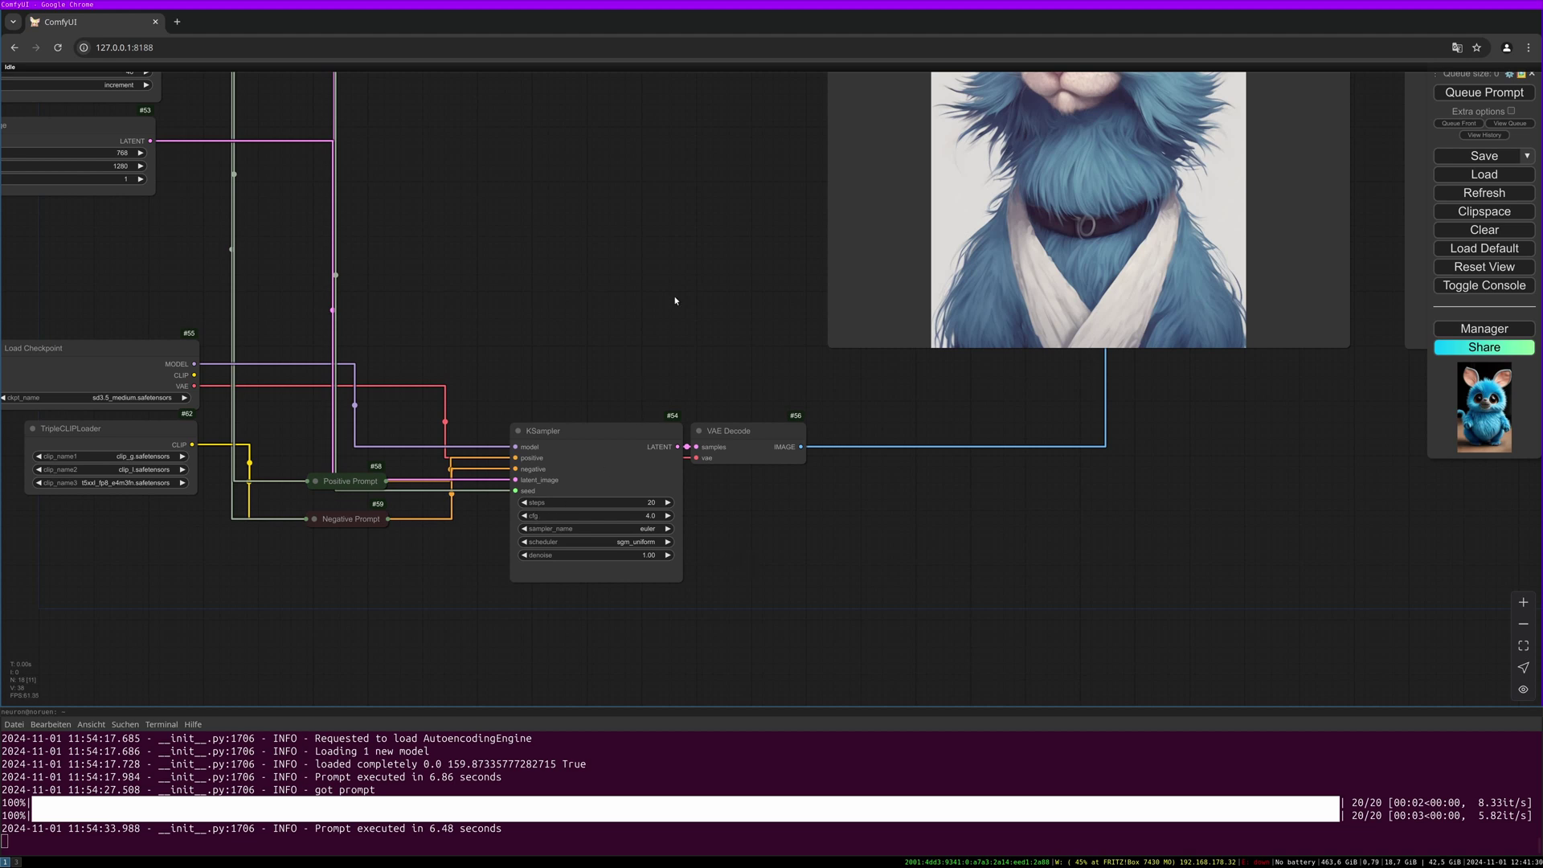
{"action": "left_click_drag", "start_coordinate": [764, 521], "coordinate": [786, 506]}
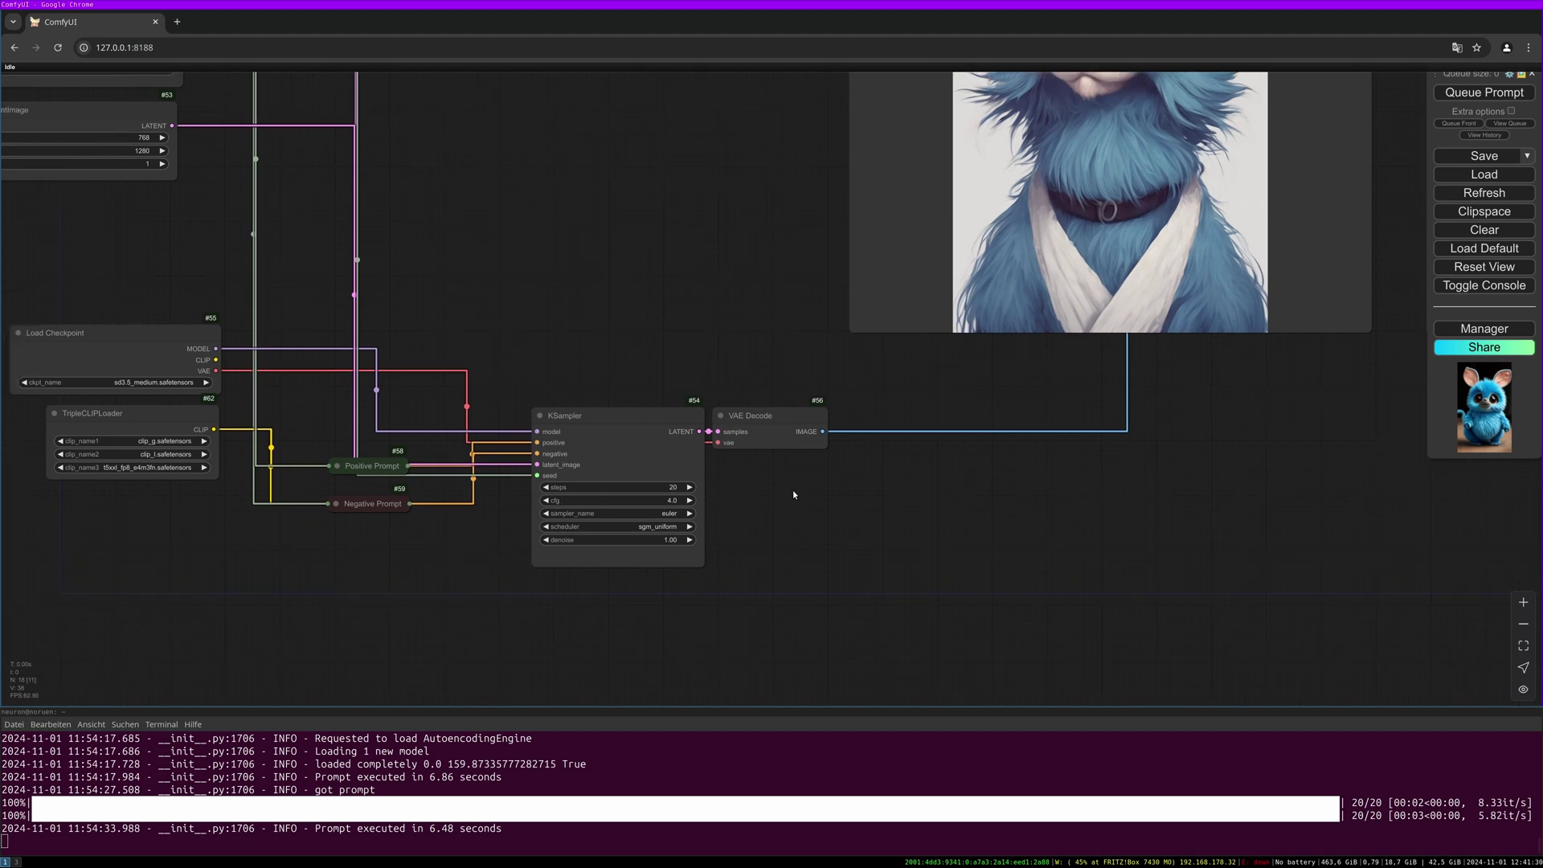
{"action": "scroll", "coordinate": [541, 300], "scroll_direction": "up", "scroll_amount": 6}
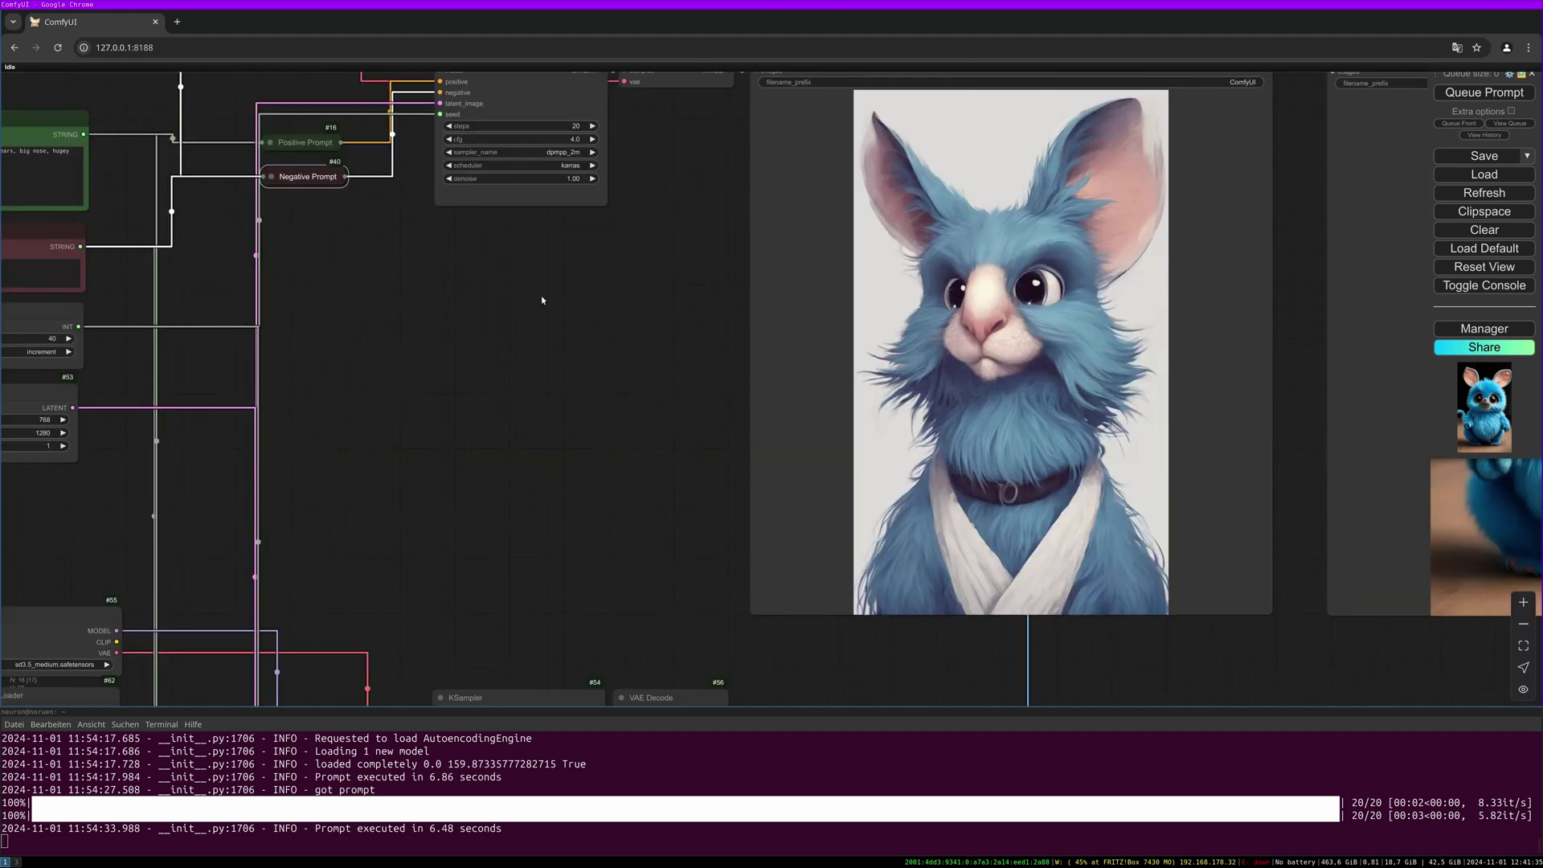
{"action": "scroll", "coordinate": [594, 302], "scroll_direction": "down", "scroll_amount": 2}
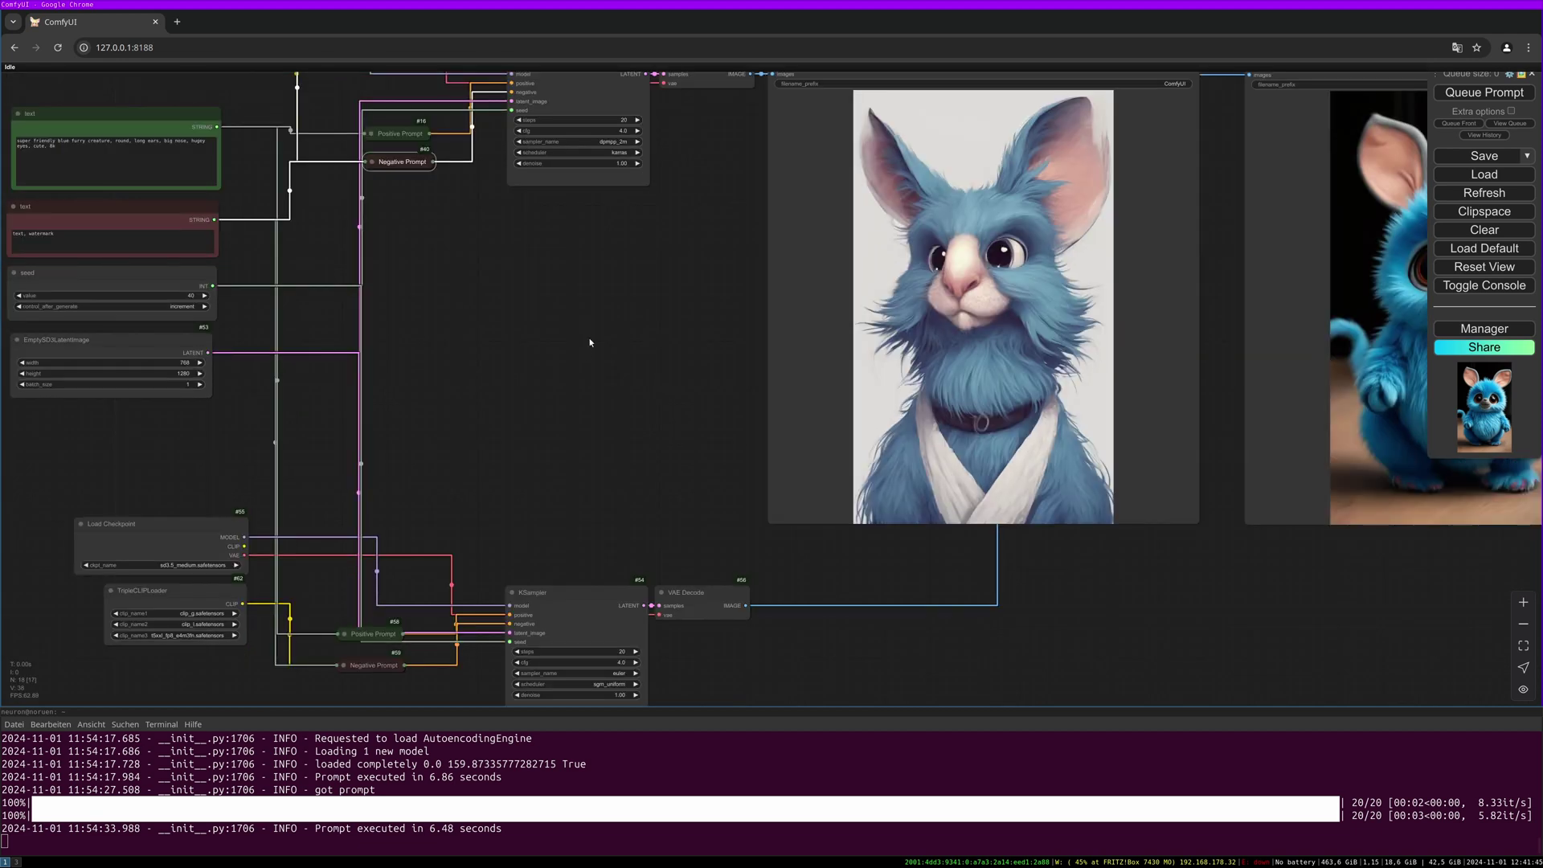
{"action": "left_click_drag", "start_coordinate": [609, 414], "coordinate": [957, 270]}
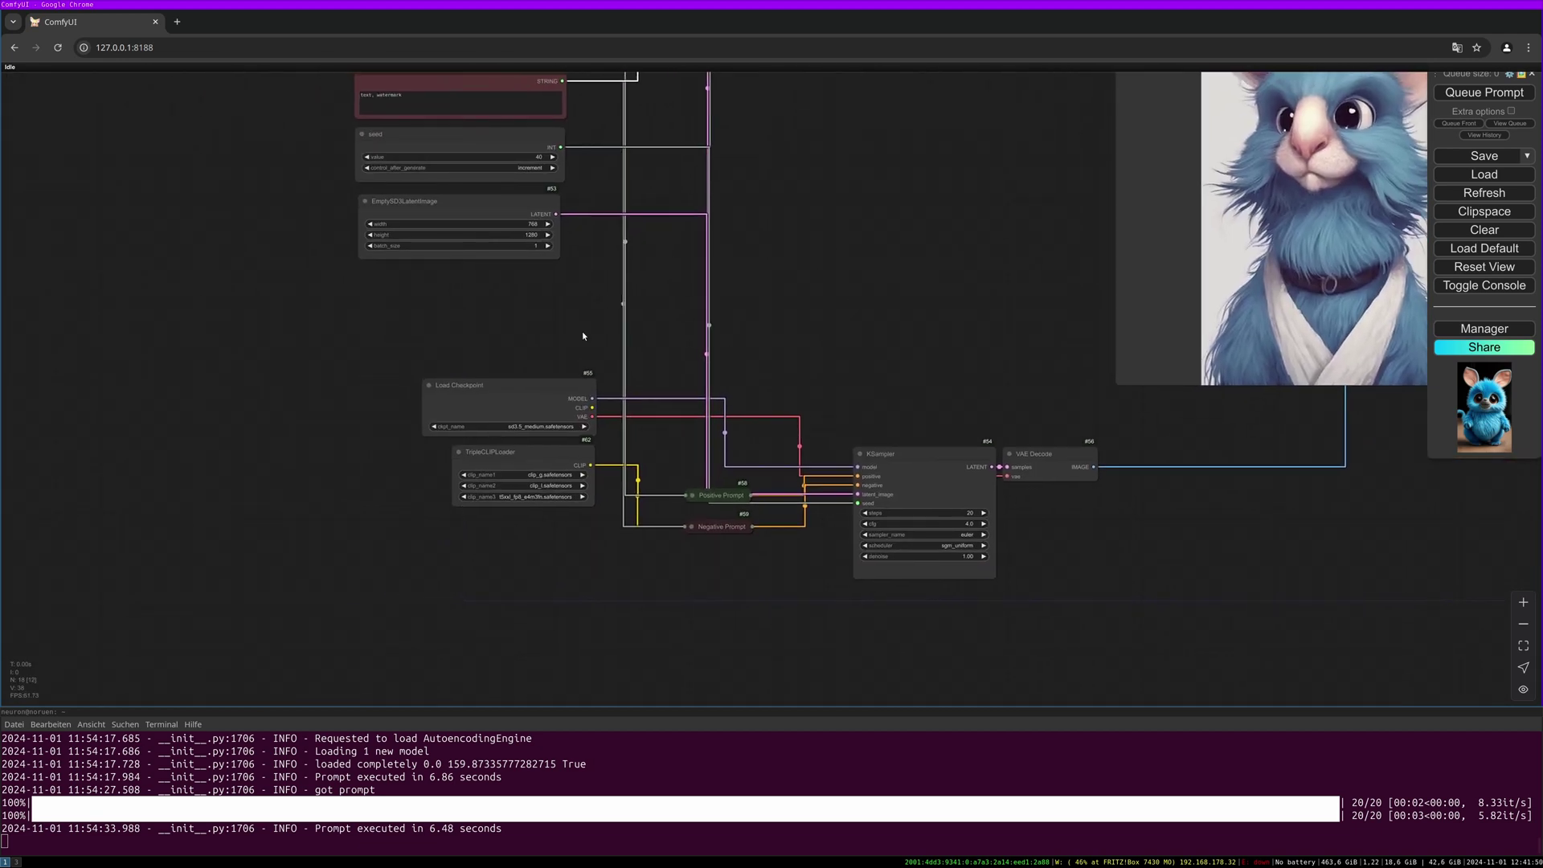
{"action": "scroll", "coordinate": [524, 326], "scroll_direction": "up", "scroll_amount": 6}
{"action": "left_click_drag", "start_coordinate": [525, 331], "coordinate": [571, 180]}
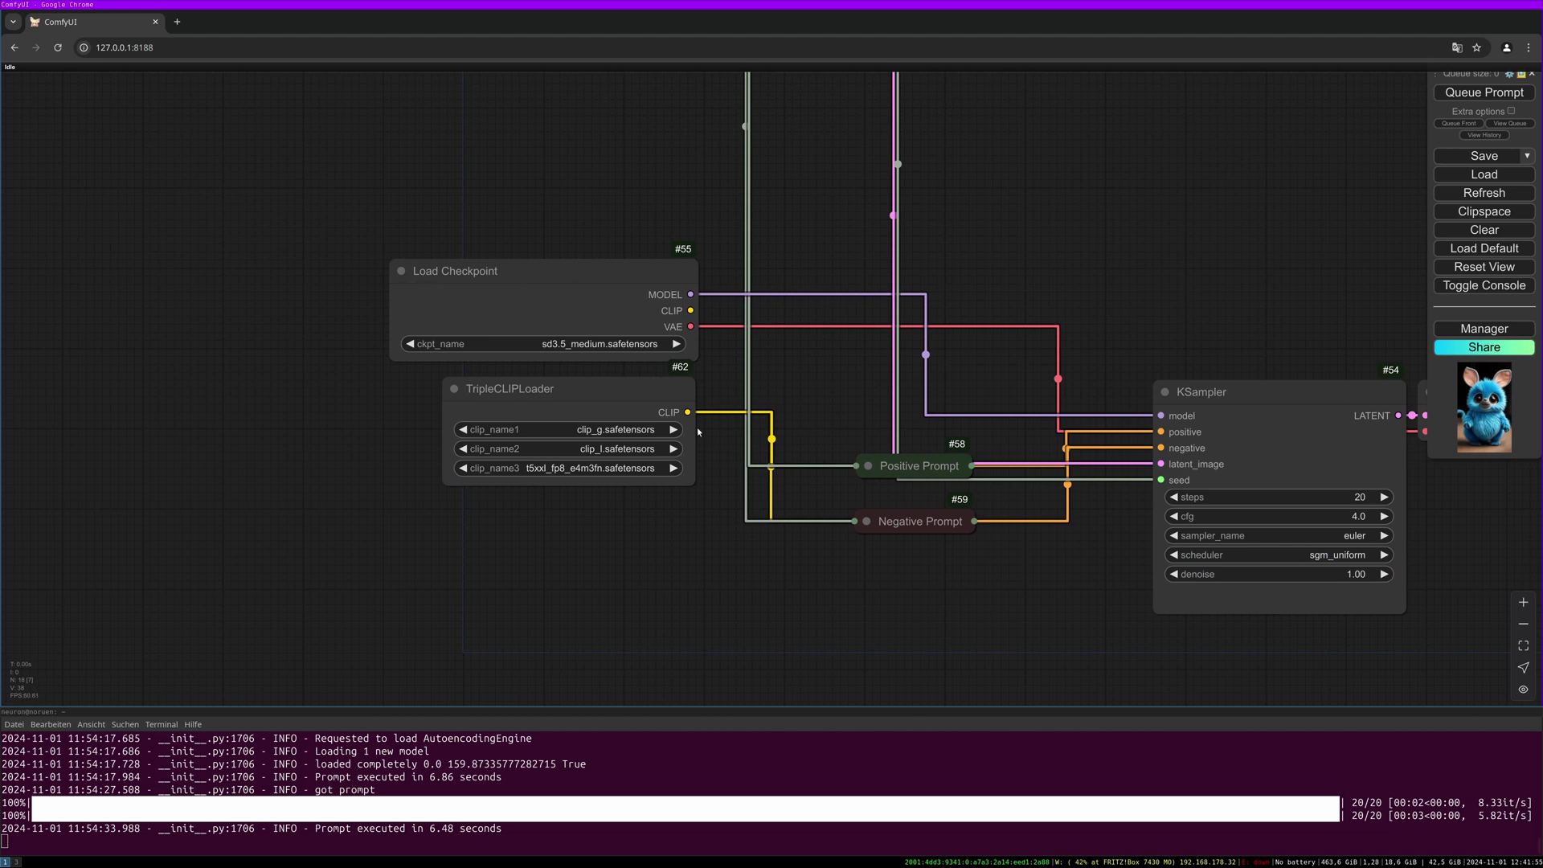
Step: Inspect the TripleCLIPLoader and KSampler settings in the SD 3.5 medium branch
{"action": "left_click", "coordinate": [624, 392]}
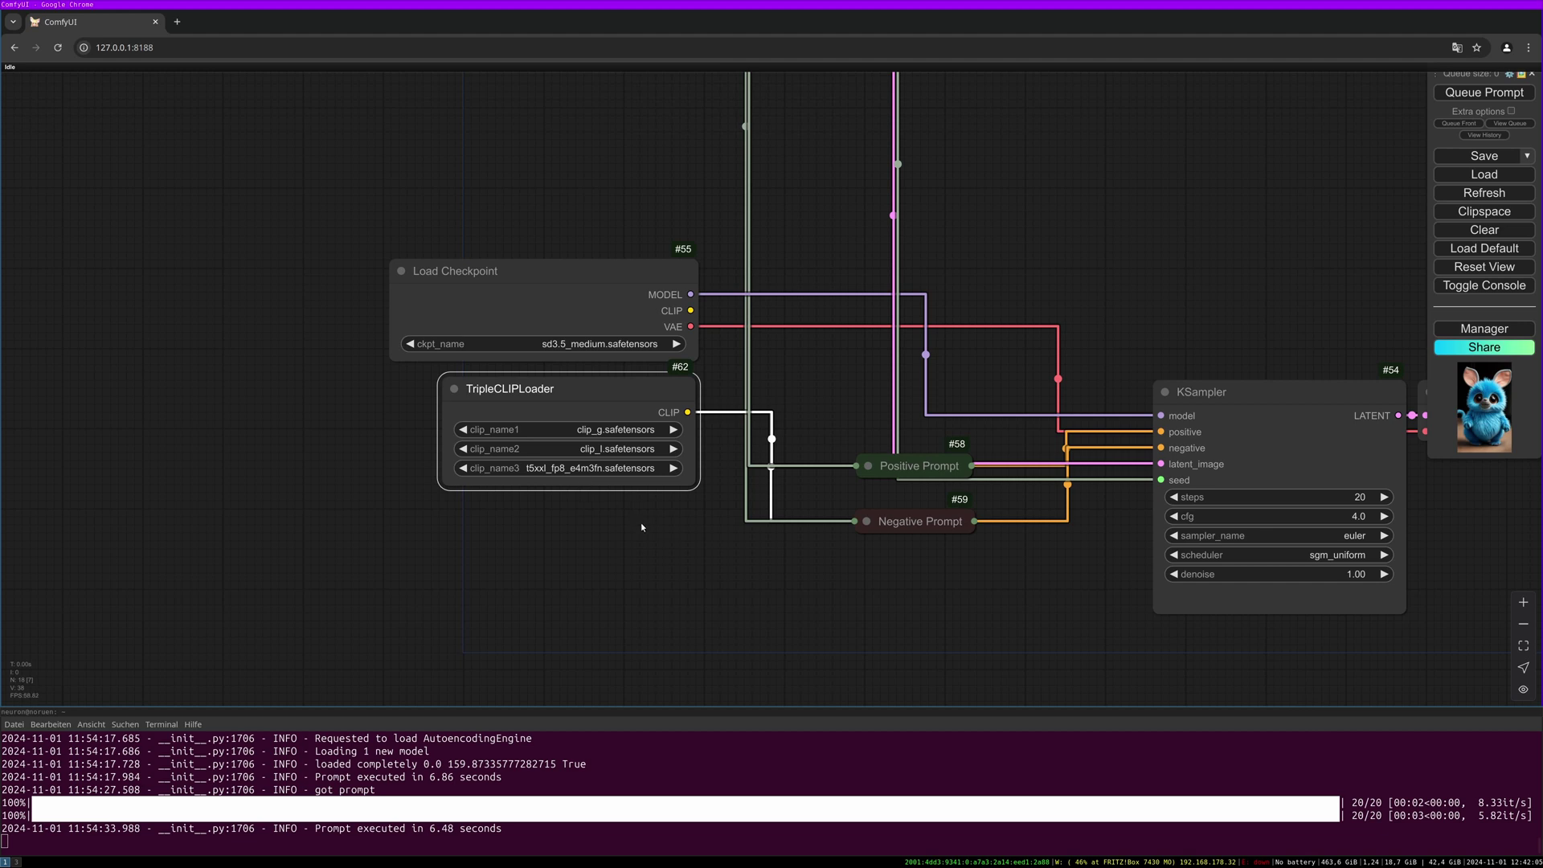
{"action": "left_click_drag", "start_coordinate": [680, 524], "coordinate": [360, 513]}
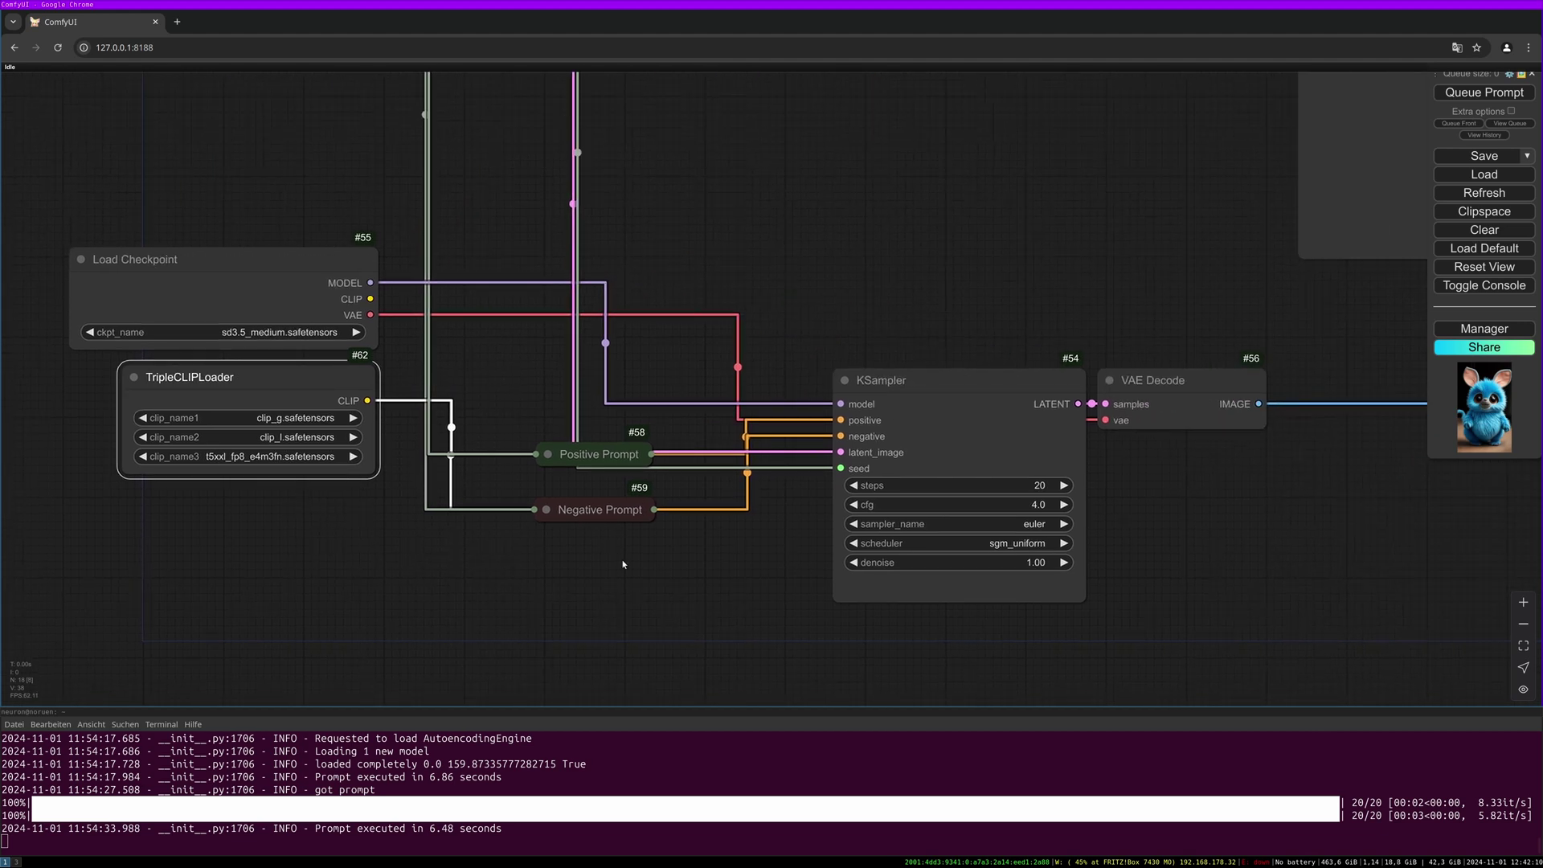
{"action": "left_click_drag", "start_coordinate": [794, 559], "coordinate": [580, 549]}
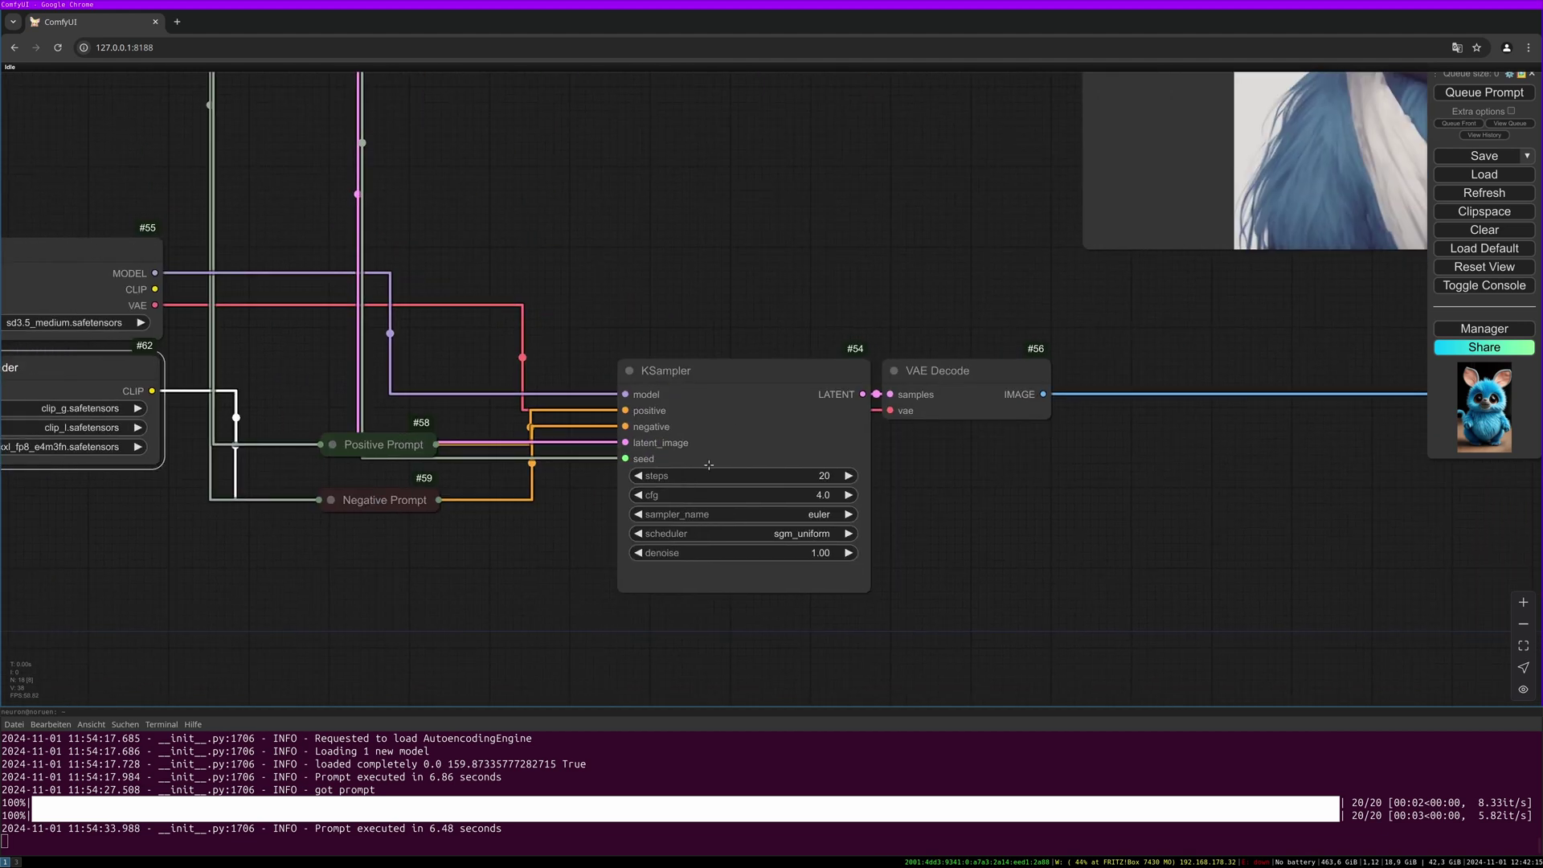
{"action": "left_click", "coordinate": [734, 421]}
{"action": "scroll", "coordinate": [734, 421], "scroll_direction": "down", "scroll_amount": 8}
{"action": "left_click_drag", "start_coordinate": [753, 304], "coordinate": [573, 439]}
{"action": "scroll", "coordinate": [573, 439], "scroll_direction": "down", "scroll_amount": 1}
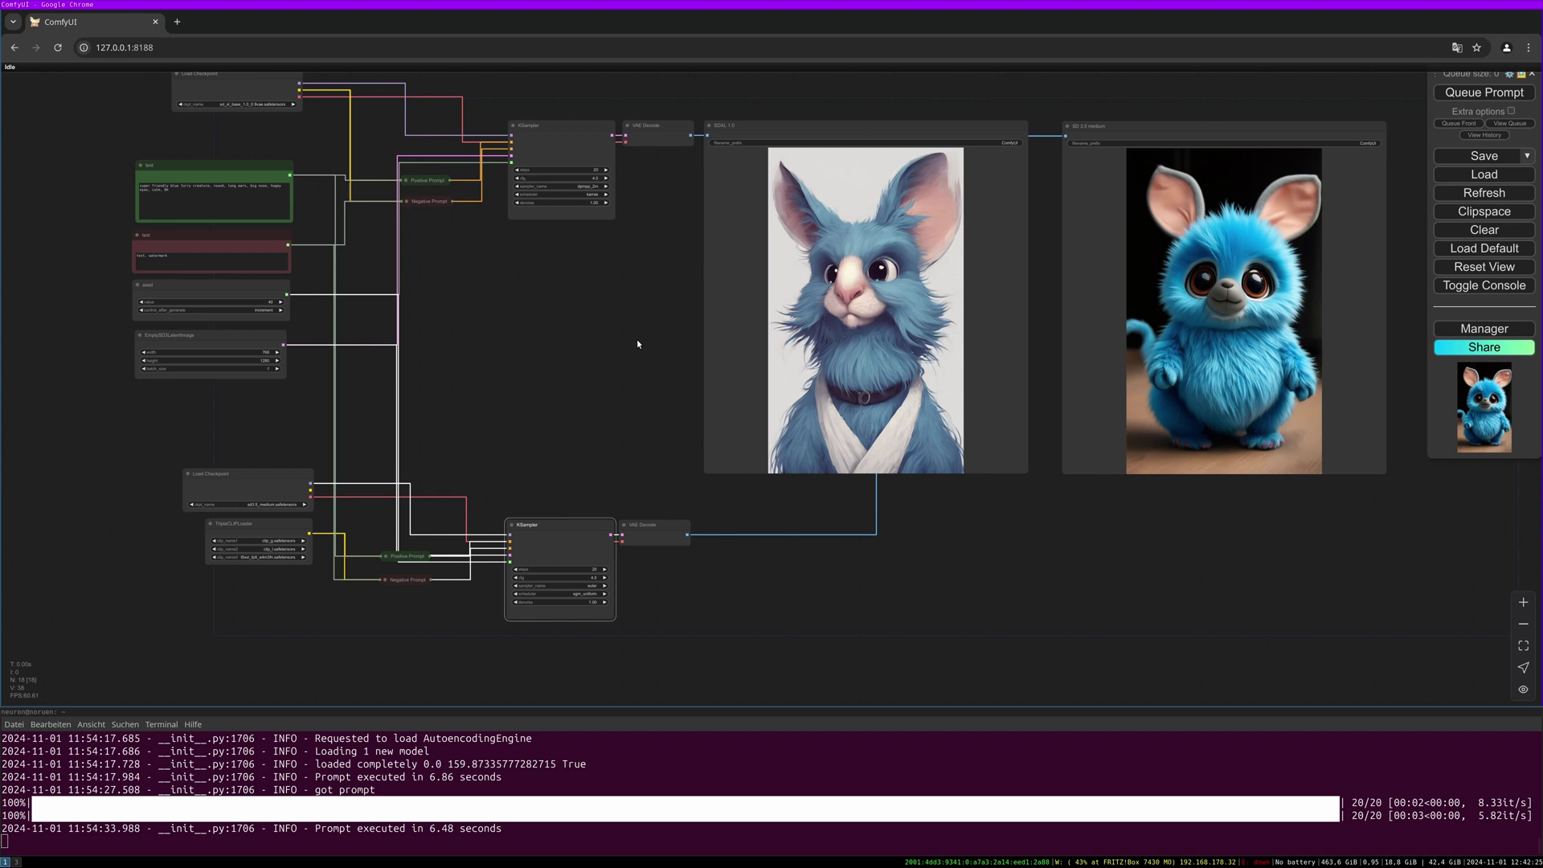
Step: Examine the two image outputs, the collected prompt list and the shared input nodes of the workflow
{"action": "left_click_drag", "start_coordinate": [637, 344], "coordinate": [424, 366]}
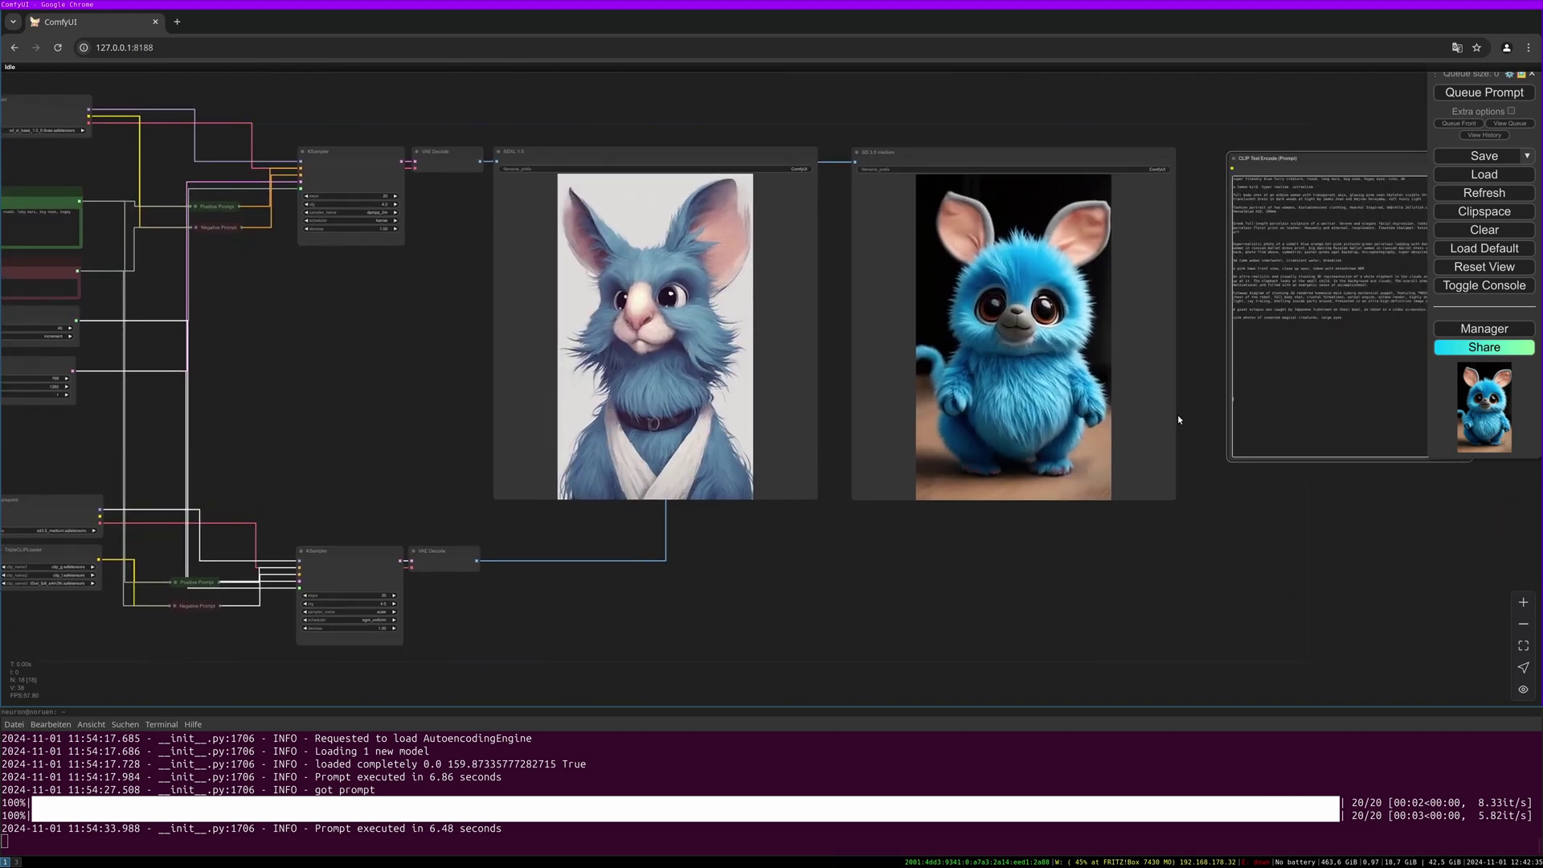
{"action": "left_click_drag", "start_coordinate": [1196, 390], "coordinate": [928, 392]}
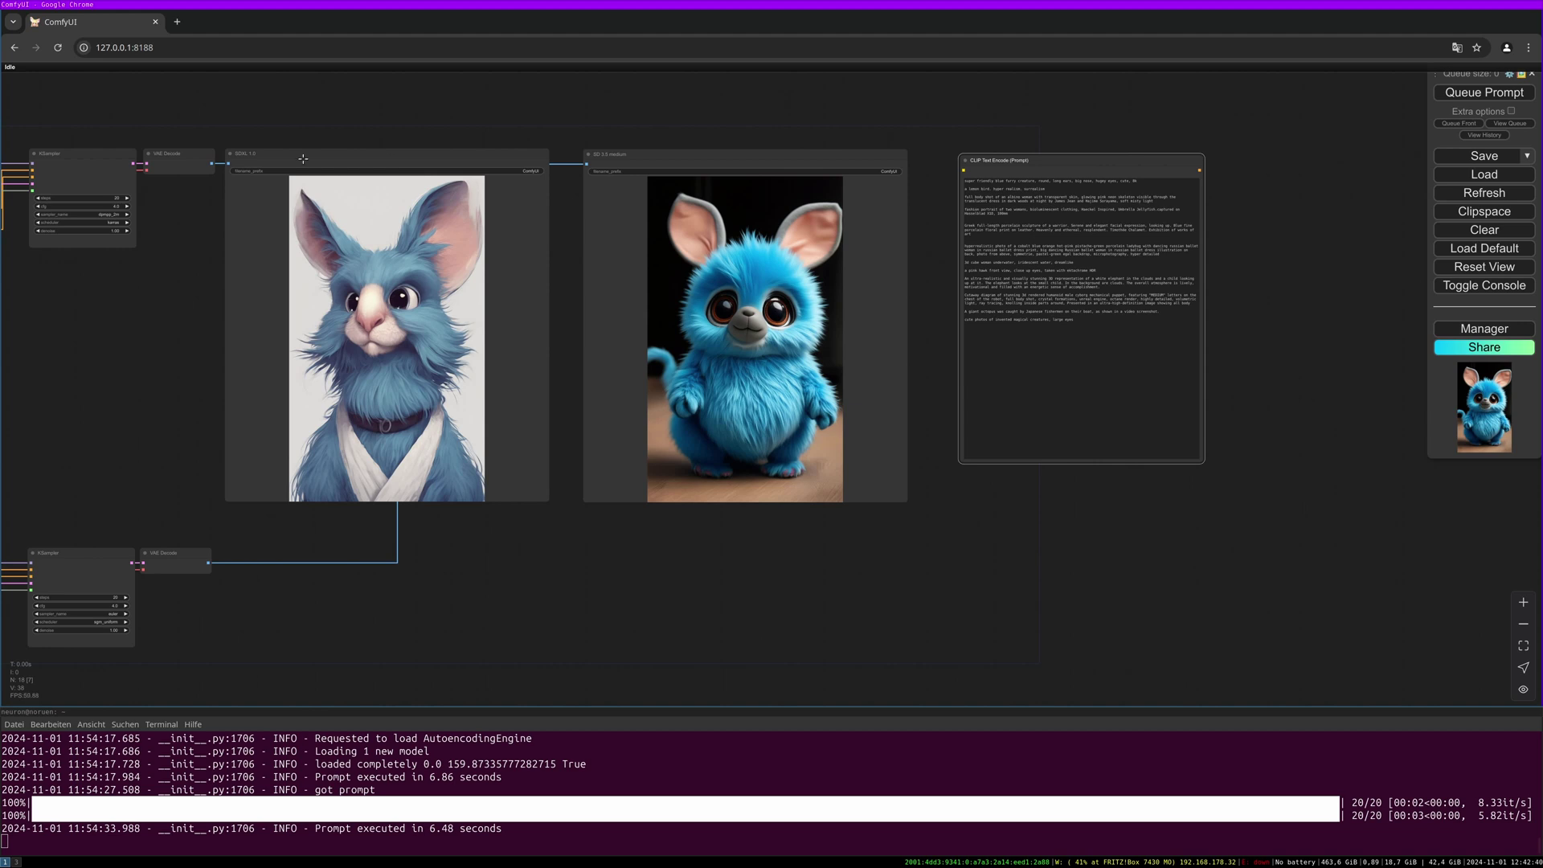
{"action": "left_click_drag", "start_coordinate": [56, 399], "coordinate": [748, 431]}
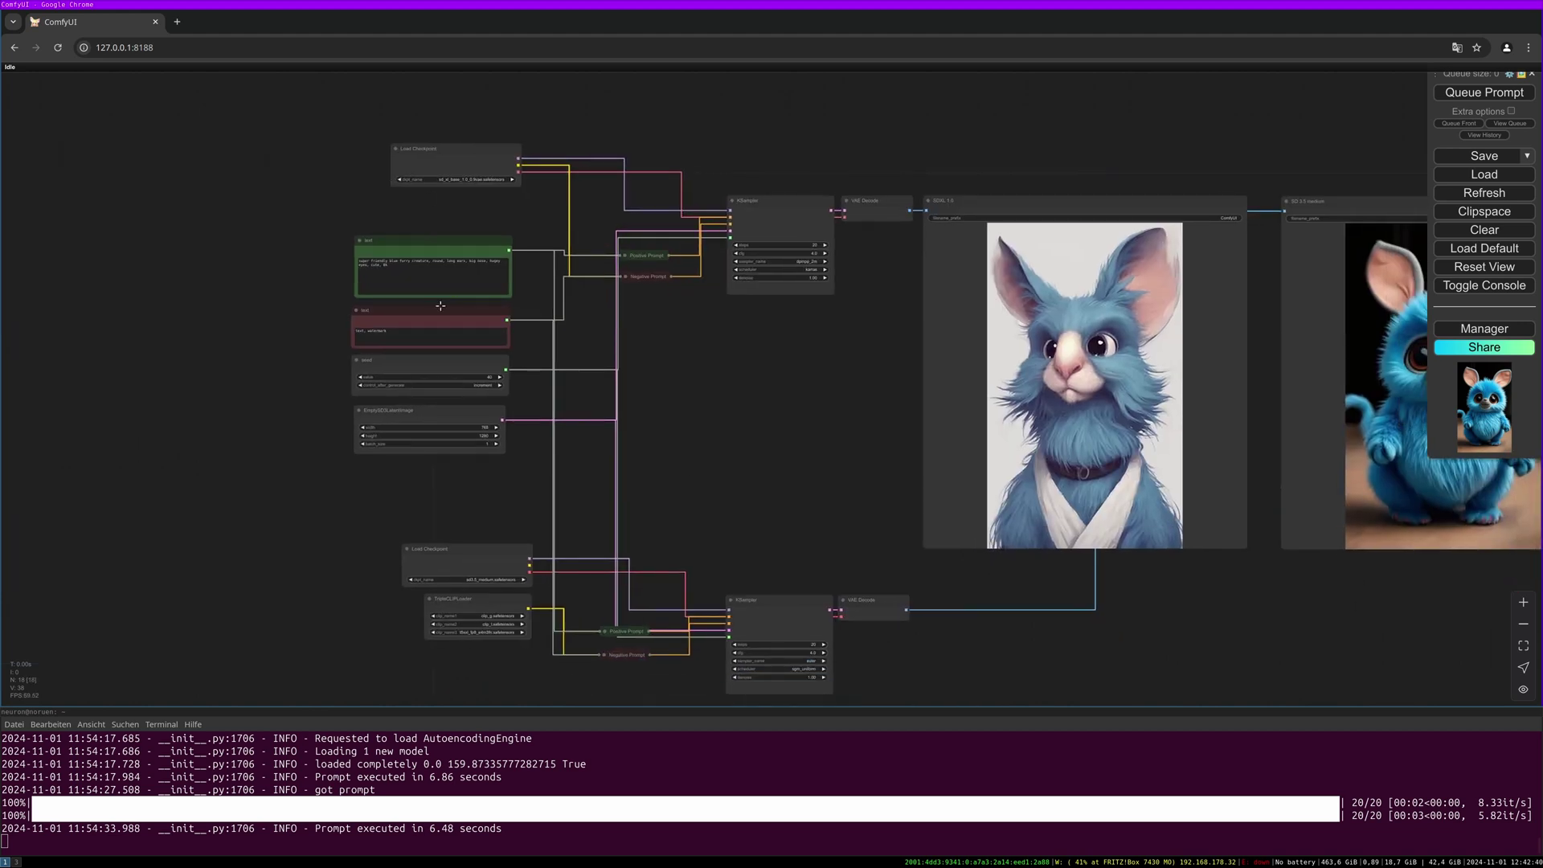
{"action": "left_click_drag", "start_coordinate": [810, 480], "coordinate": [463, 422]}
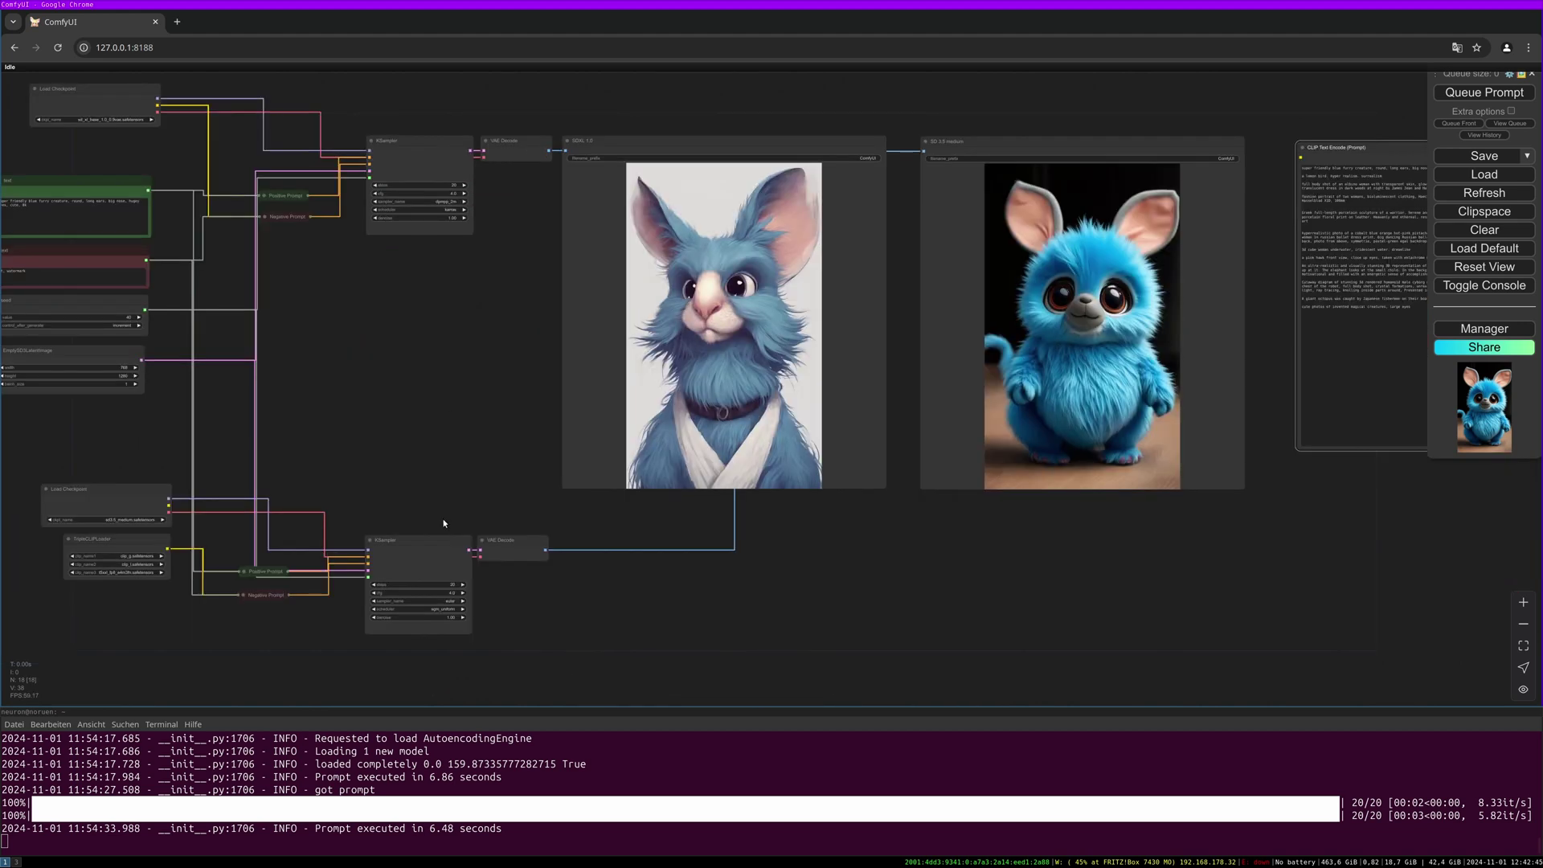
{"action": "left_click_drag", "start_coordinate": [441, 369], "coordinate": [478, 397]}
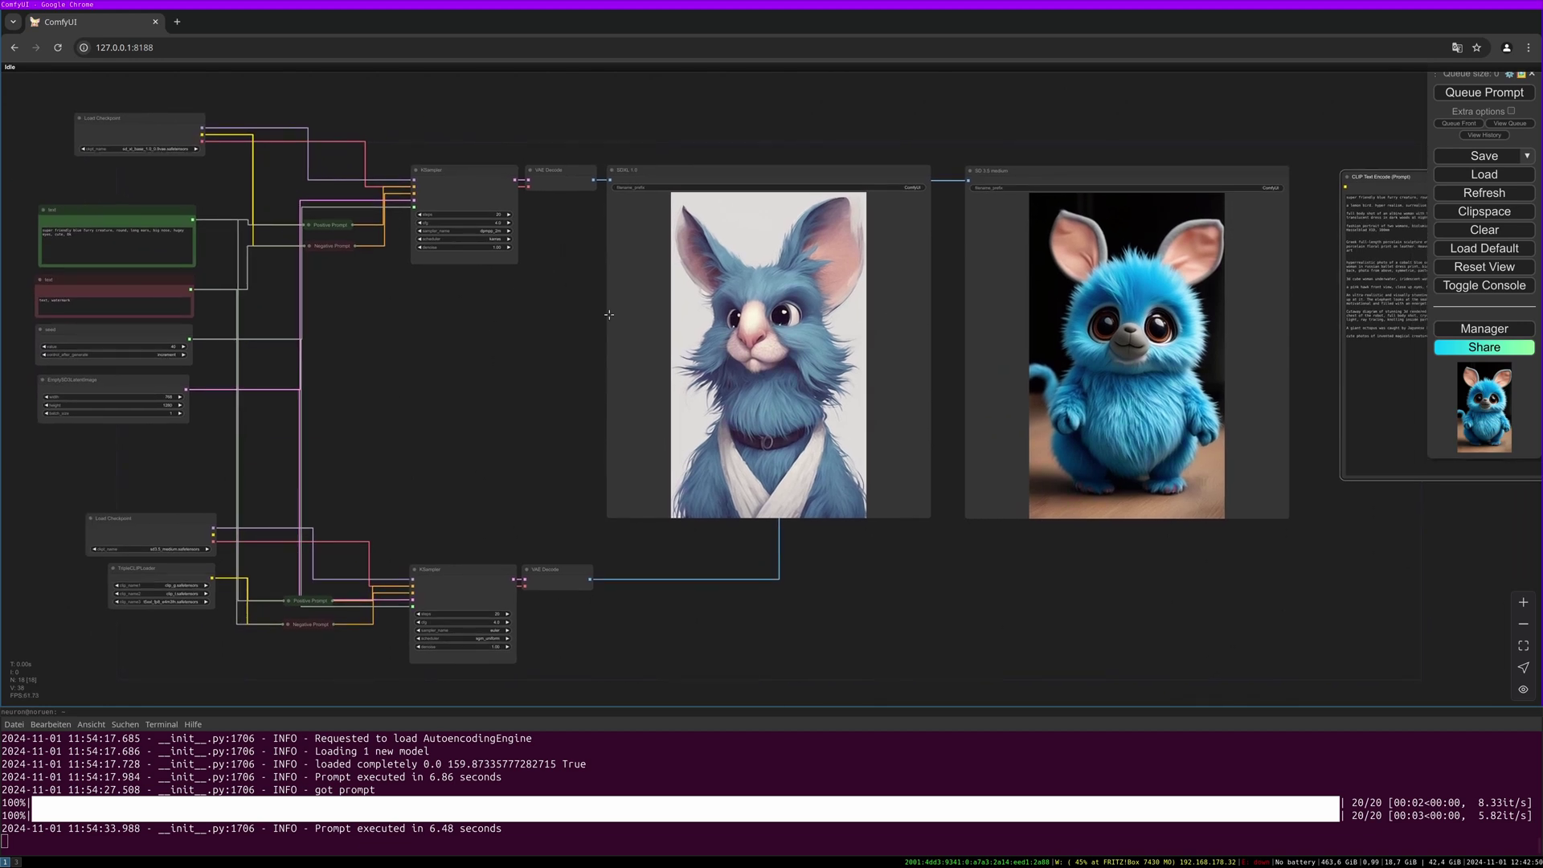
{"action": "scroll", "coordinate": [136, 197], "scroll_direction": "up", "scroll_amount": 3}
{"action": "left_click_drag", "start_coordinate": [150, 182], "coordinate": [390, 187]}
{"action": "scroll", "coordinate": [379, 196], "scroll_direction": "up", "scroll_amount": 3}
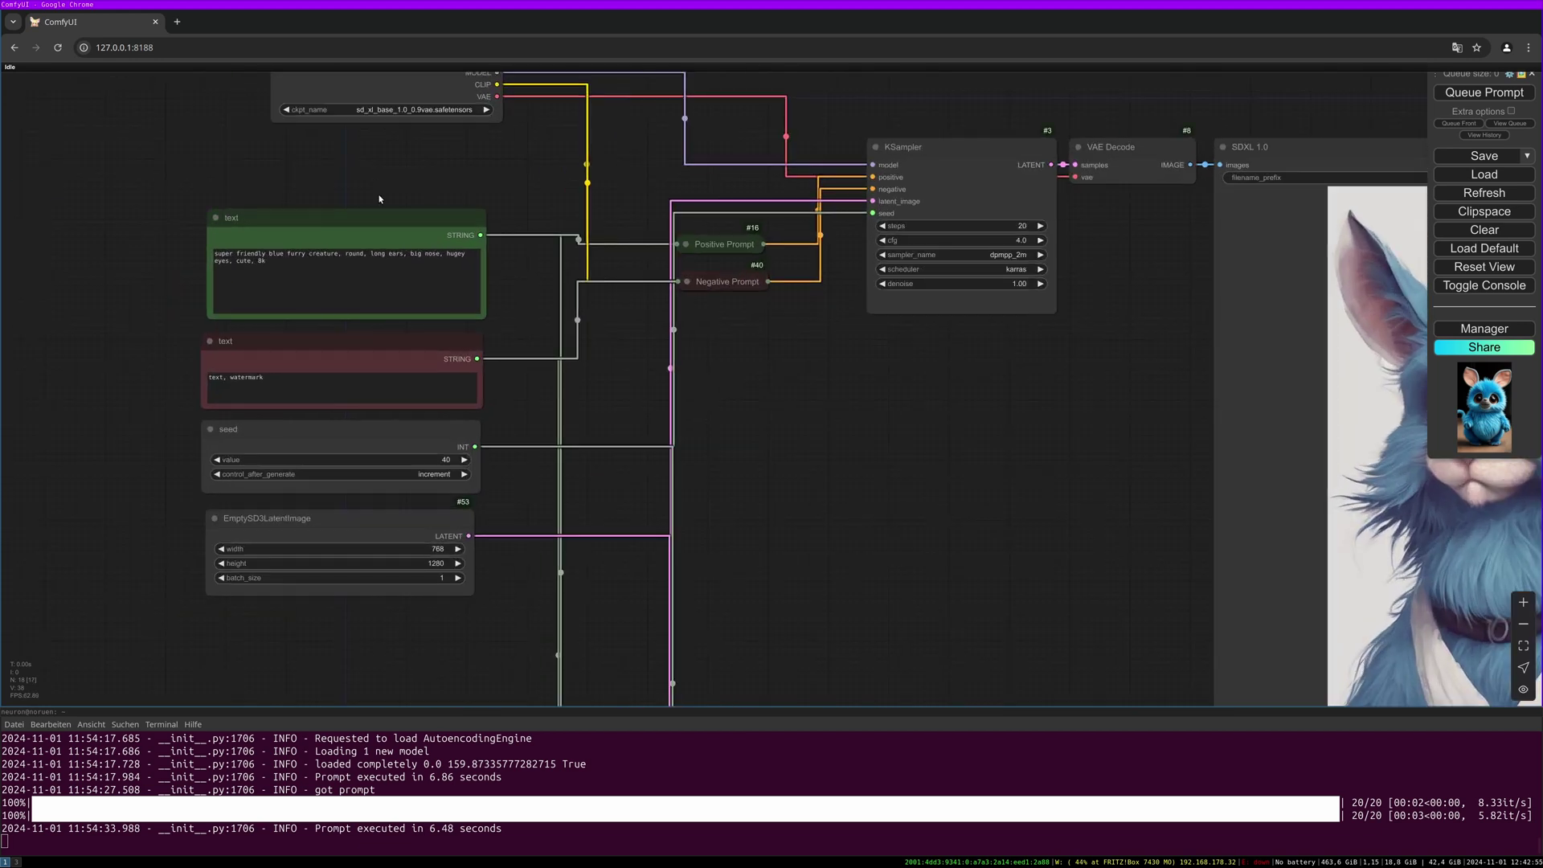
{"action": "scroll", "coordinate": [379, 198], "scroll_direction": "down", "scroll_amount": 2}
{"action": "scroll", "coordinate": [380, 198], "scroll_direction": "down", "scroll_amount": 3}
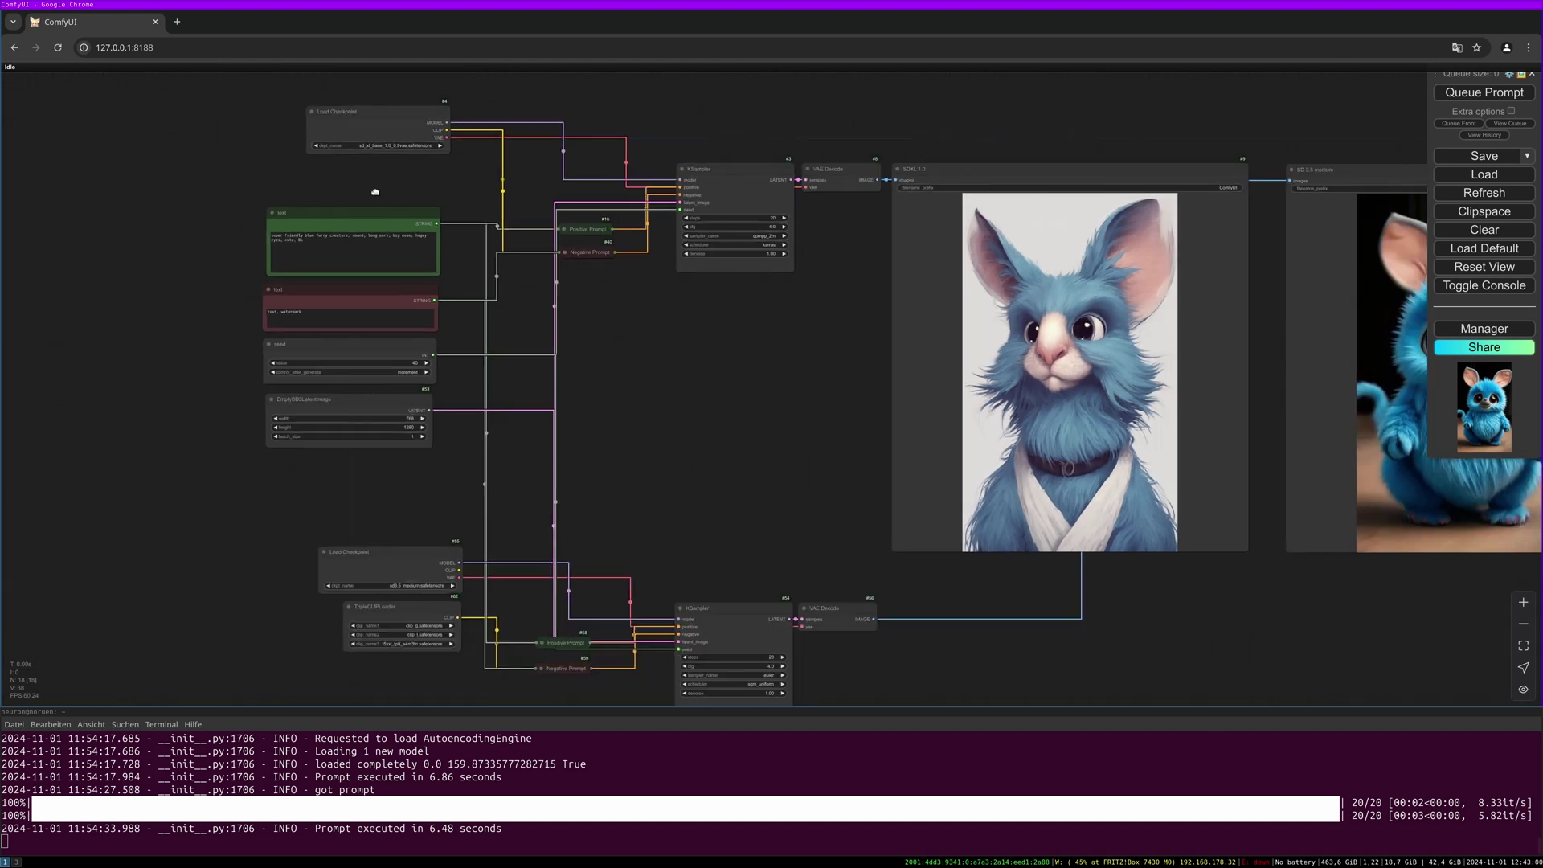
Step: Move the green positive prompt text node above the SDXL 1.0 image node and widen it to about that node's width
{"action": "left_click_drag", "start_coordinate": [379, 196], "coordinate": [779, 118]}
{"action": "left_click_drag", "start_coordinate": [823, 176], "coordinate": [994, 176]}
{"action": "left_click_drag", "start_coordinate": [1032, 226], "coordinate": [715, 221]}
{"action": "scroll", "coordinate": [714, 231], "scroll_direction": "up", "scroll_amount": 4}
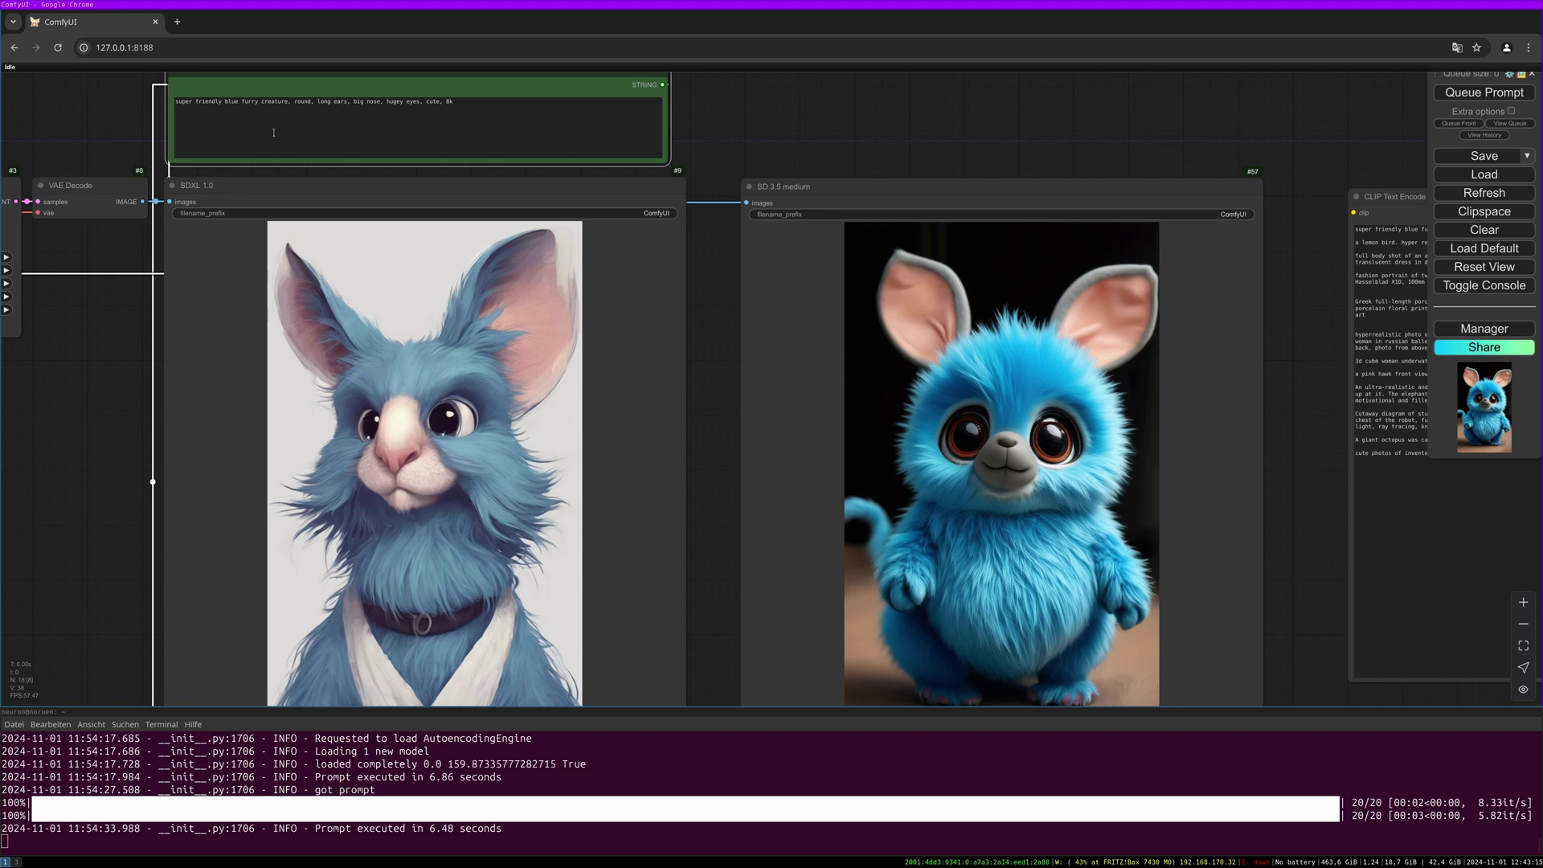
Step: Queue the creature prompt with "hugey eyes" corrected to "huge eyes", and move the floating queue menu further down
{"action": "key", "text": "BackSpace"}
{"action": "left_click", "coordinate": [1483, 93]}
{"action": "left_click_drag", "start_coordinate": [1431, 115], "coordinate": [1429, 269]}
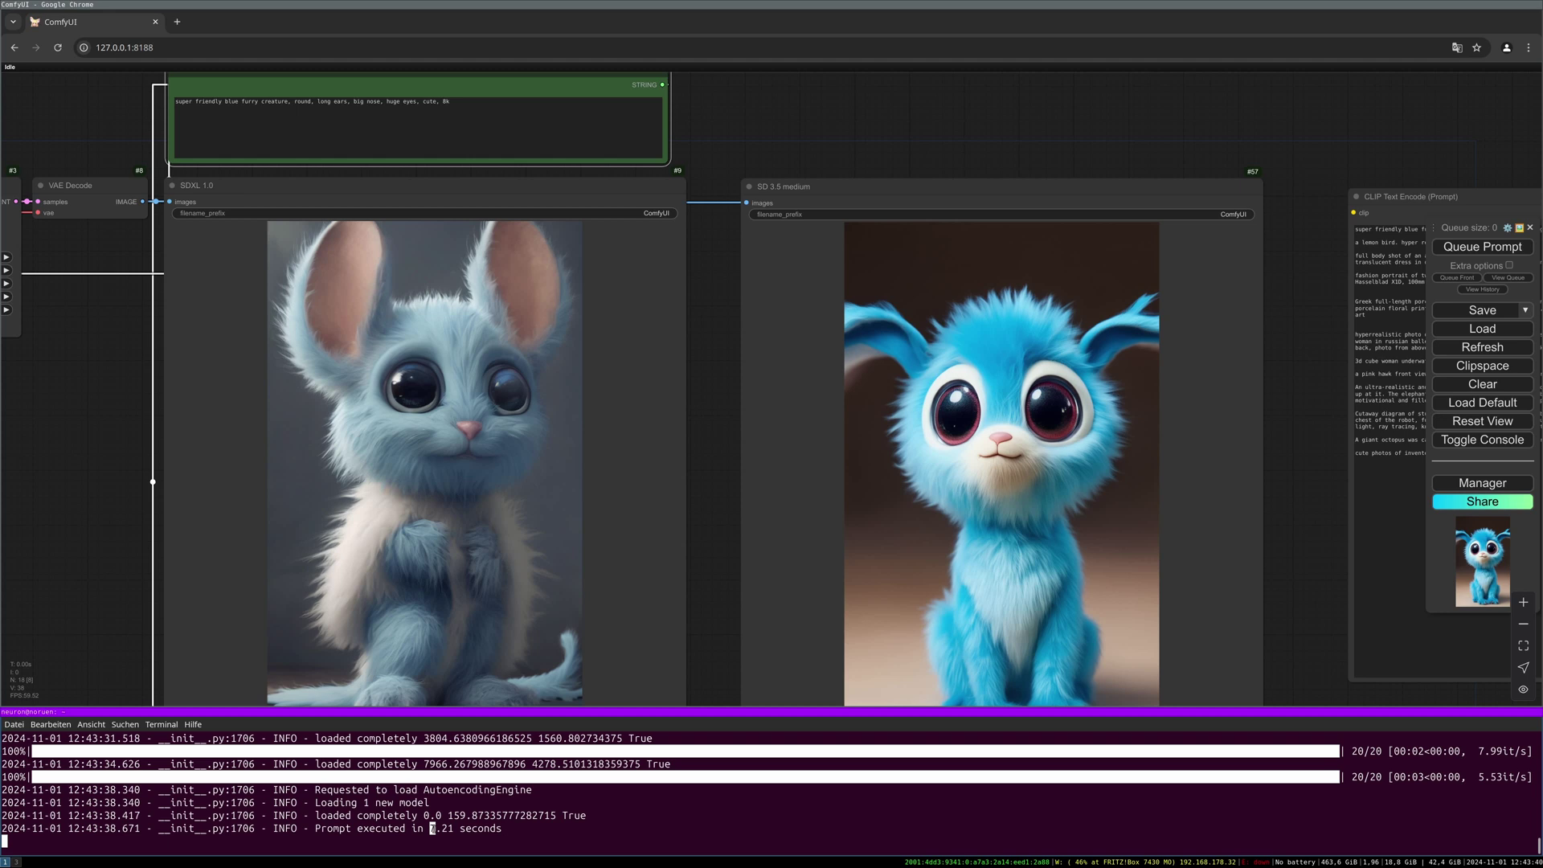
Step: Check the latest prompt execution time in the terminal log and compare it with the earlier run's time
{"action": "left_click_drag", "start_coordinate": [431, 828], "coordinate": [454, 828]}
{"action": "scroll", "coordinate": [450, 774], "scroll_direction": "up", "scroll_amount": 1}
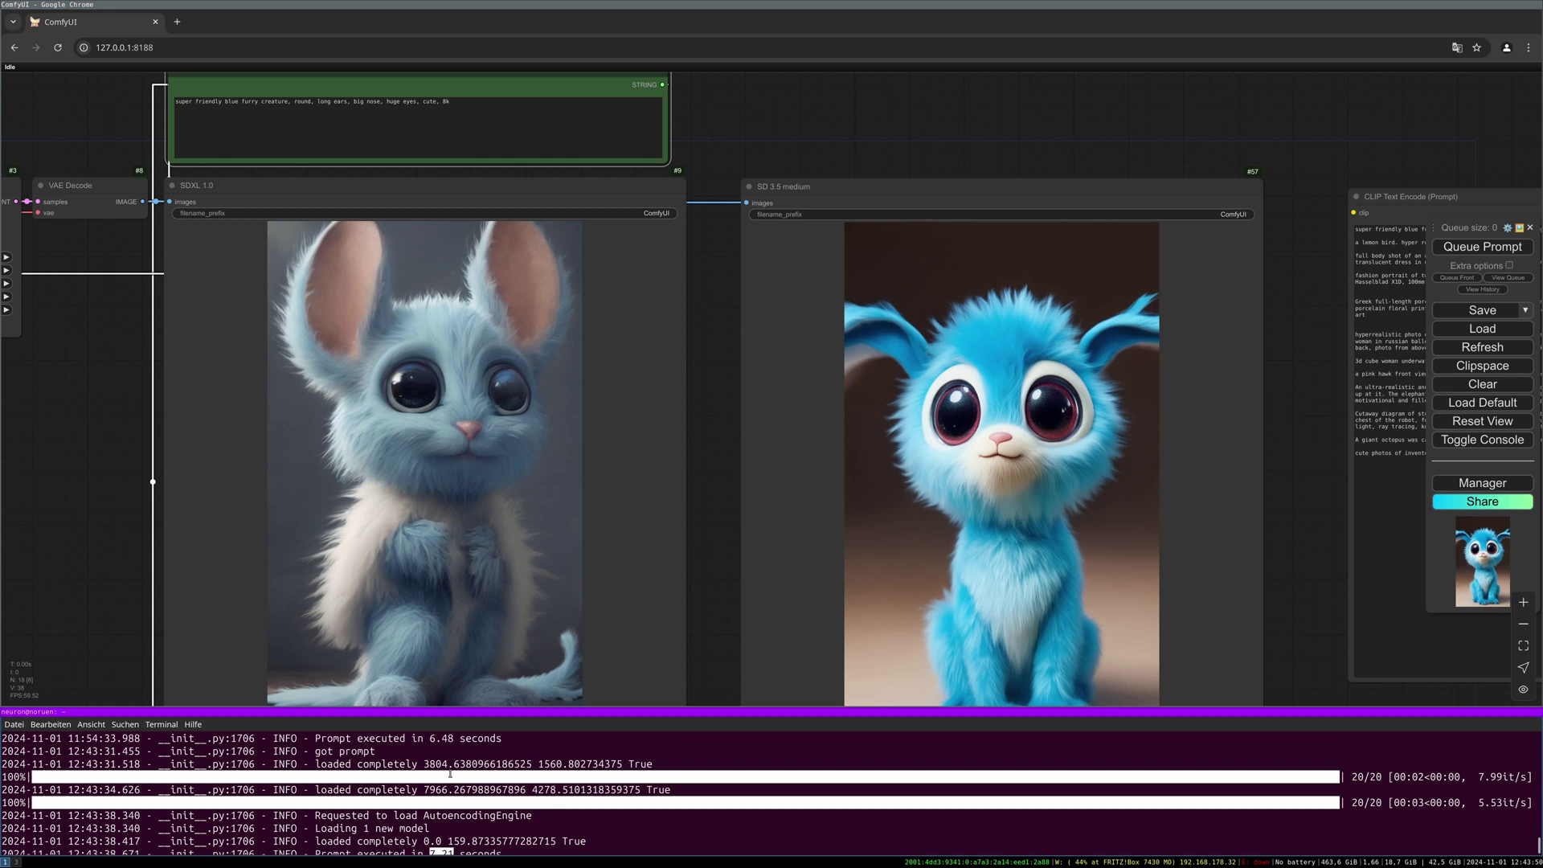
{"action": "double_click", "coordinate": [432, 737]}
{"action": "scroll", "coordinate": [552, 779], "scroll_direction": "down", "scroll_amount": 1}
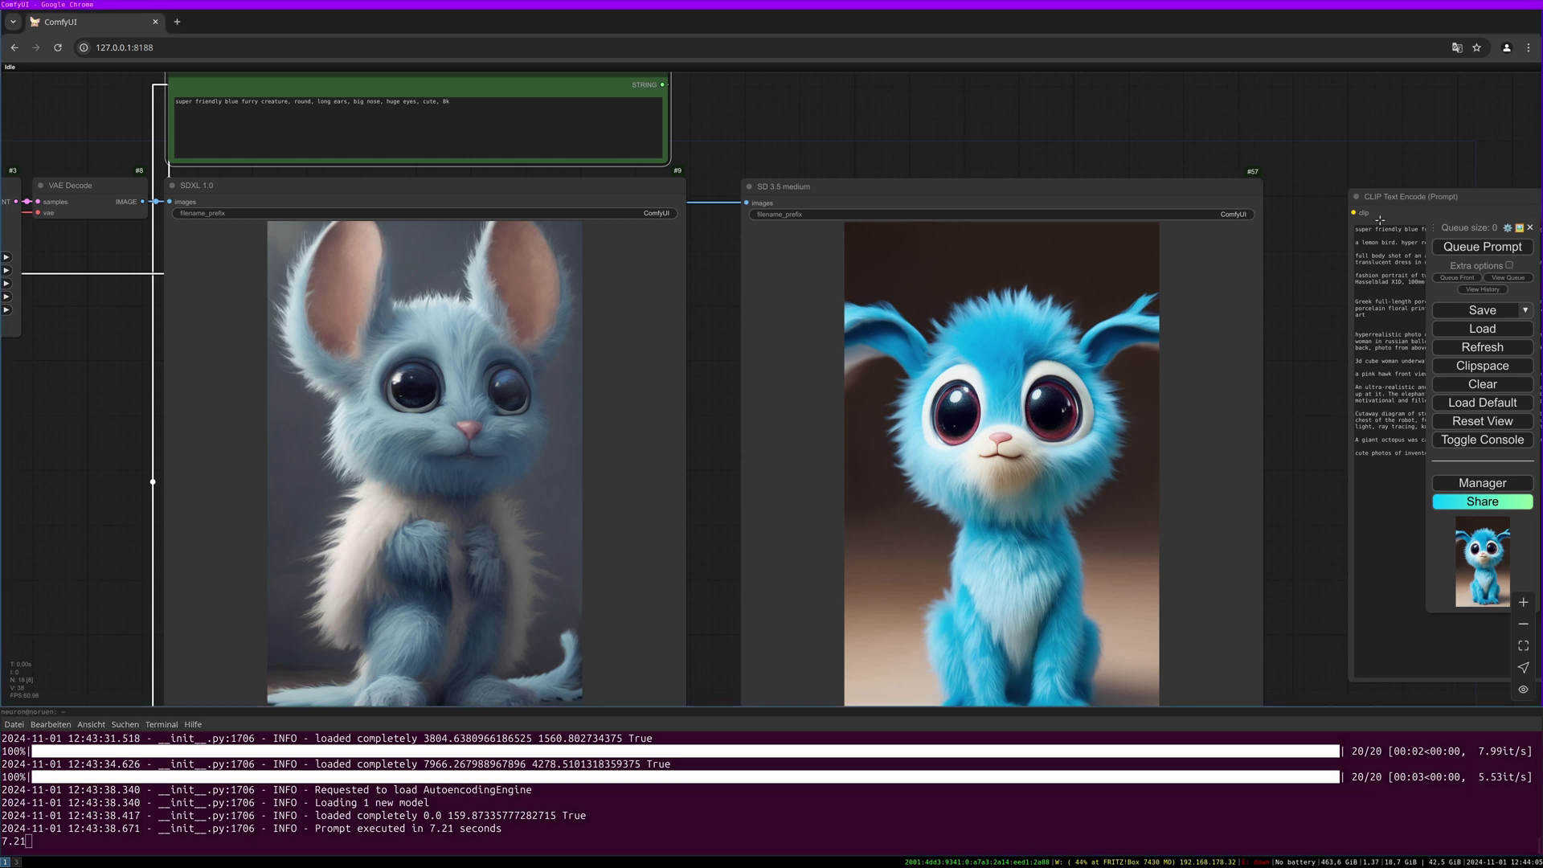
Step: Queue the creature prompt again, then compare both runs' execution times and the two models' images
{"action": "left_click", "coordinate": [1480, 247]}
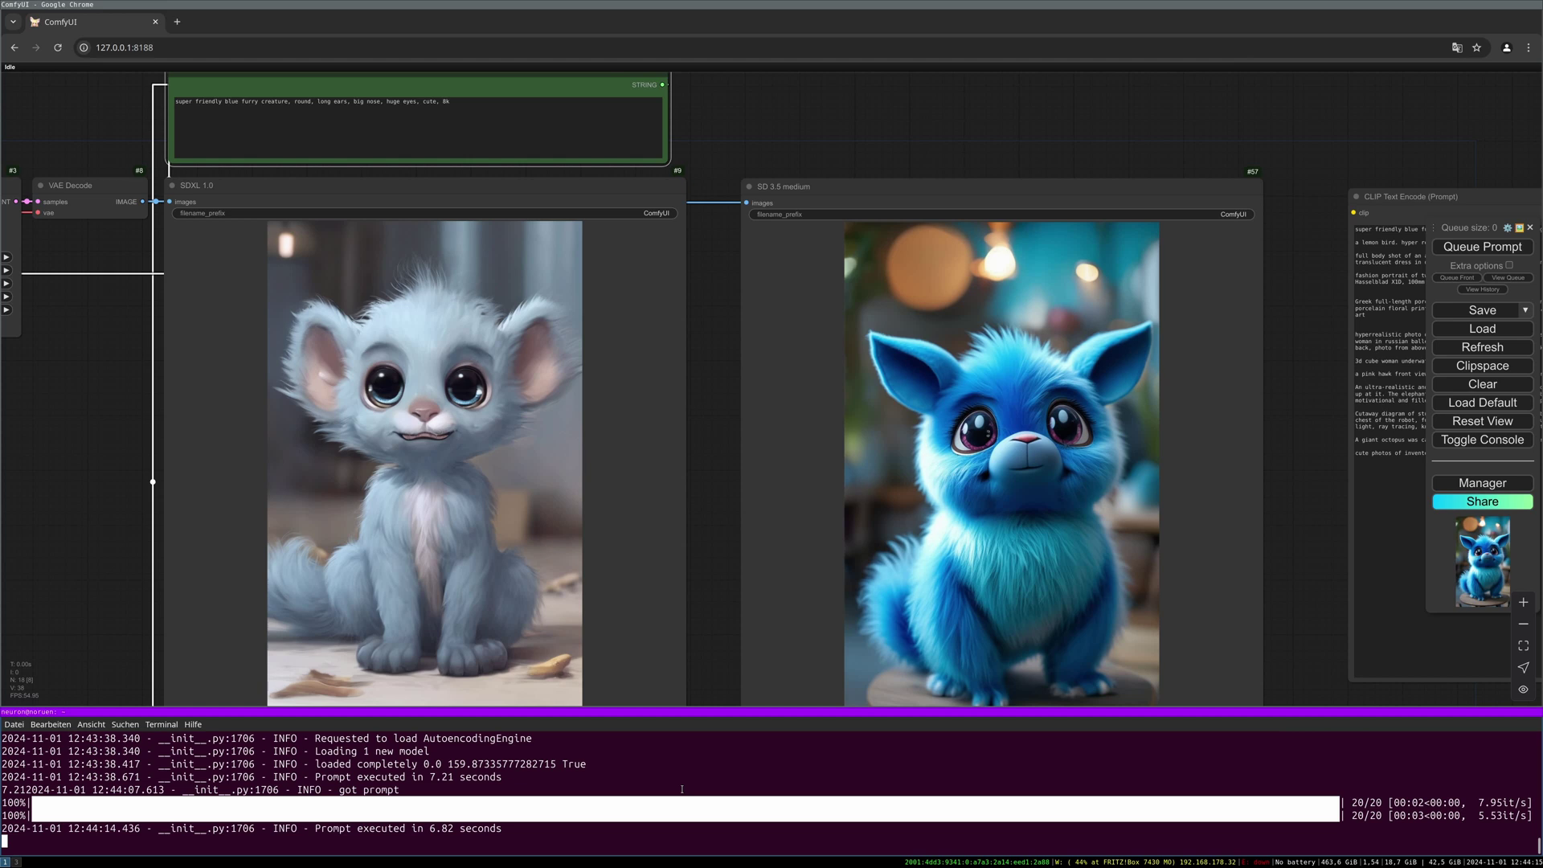
{"action": "left_click_drag", "start_coordinate": [425, 777], "coordinate": [455, 777]}
{"action": "left_click_drag", "start_coordinate": [428, 828], "coordinate": [455, 828]}
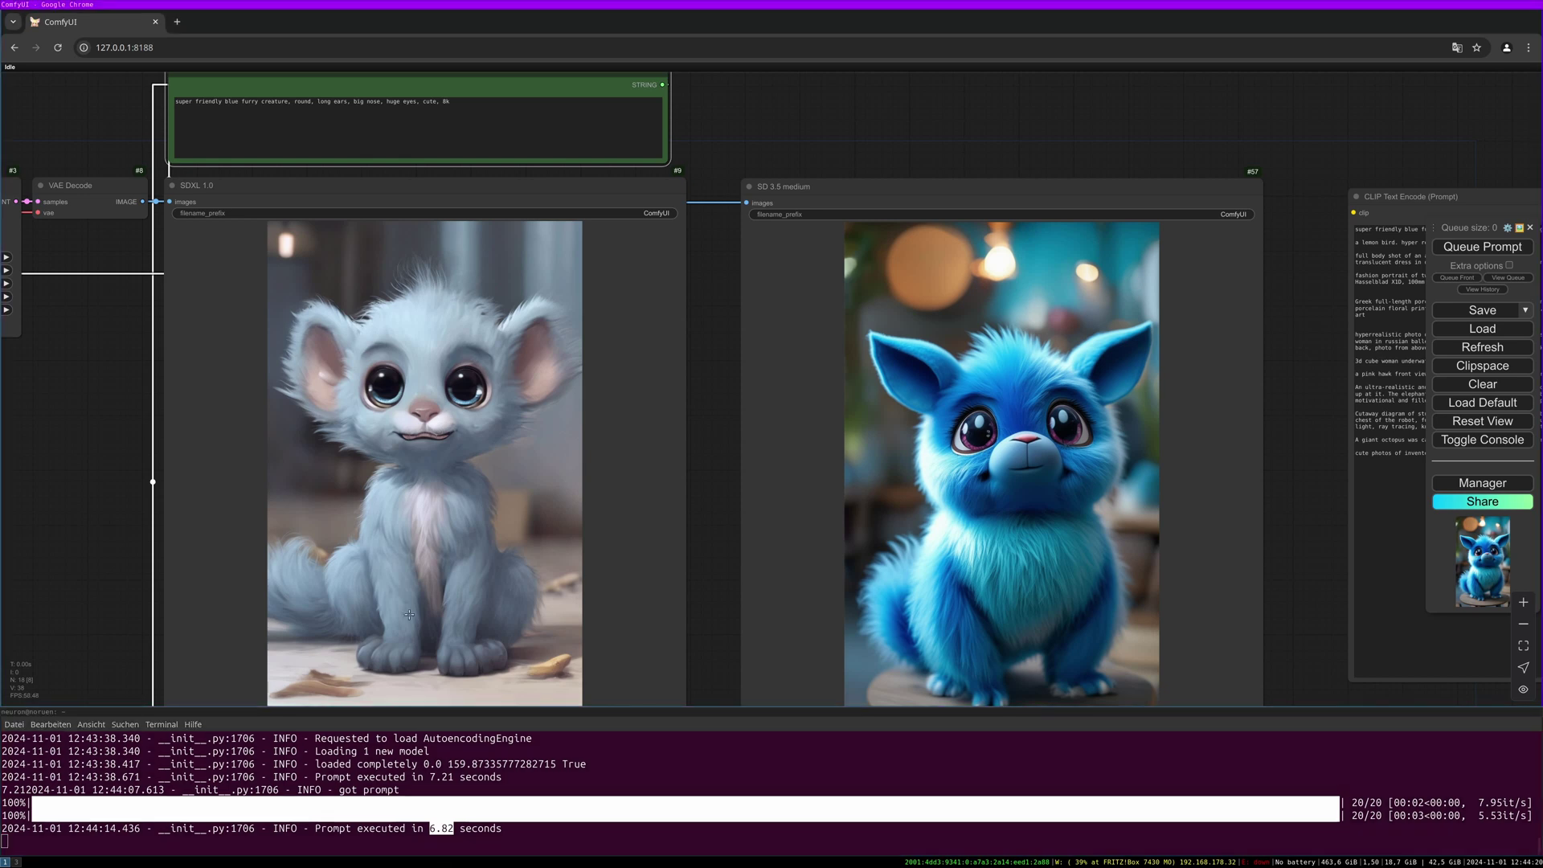
{"action": "left_click_drag", "start_coordinate": [715, 526], "coordinate": [725, 451]}
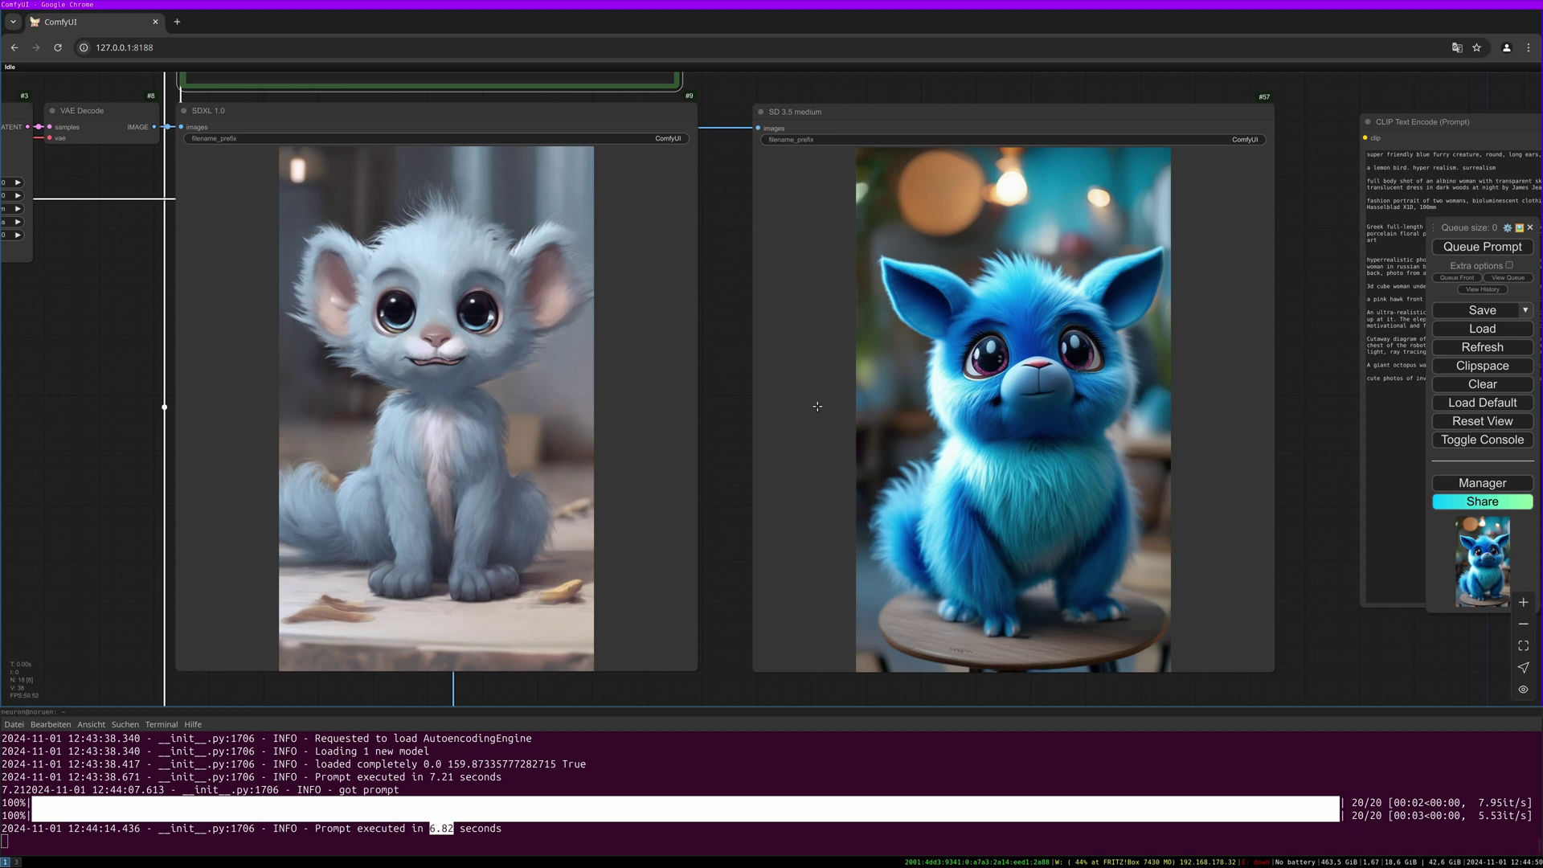
{"action": "left_click_drag", "start_coordinate": [1104, 487], "coordinate": [1102, 475]}
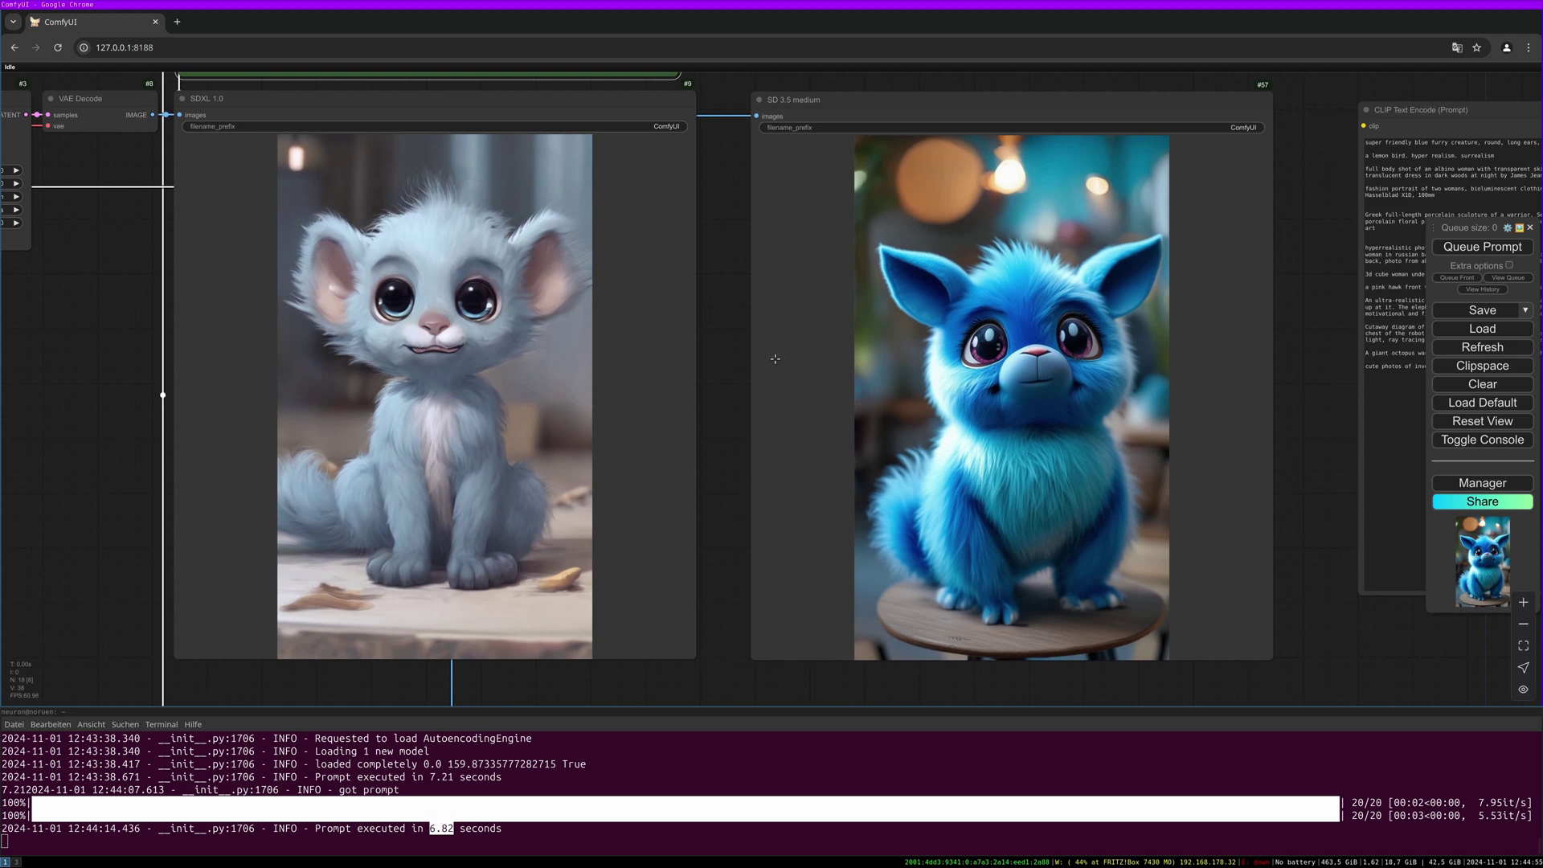
Step: Replace the positive prompt with "a lemon bird. hyper realism. surrealism" from the prompt list and queue it
{"action": "triple_click", "coordinate": [1463, 157]}
{"action": "key", "text": "ctrl+c"}
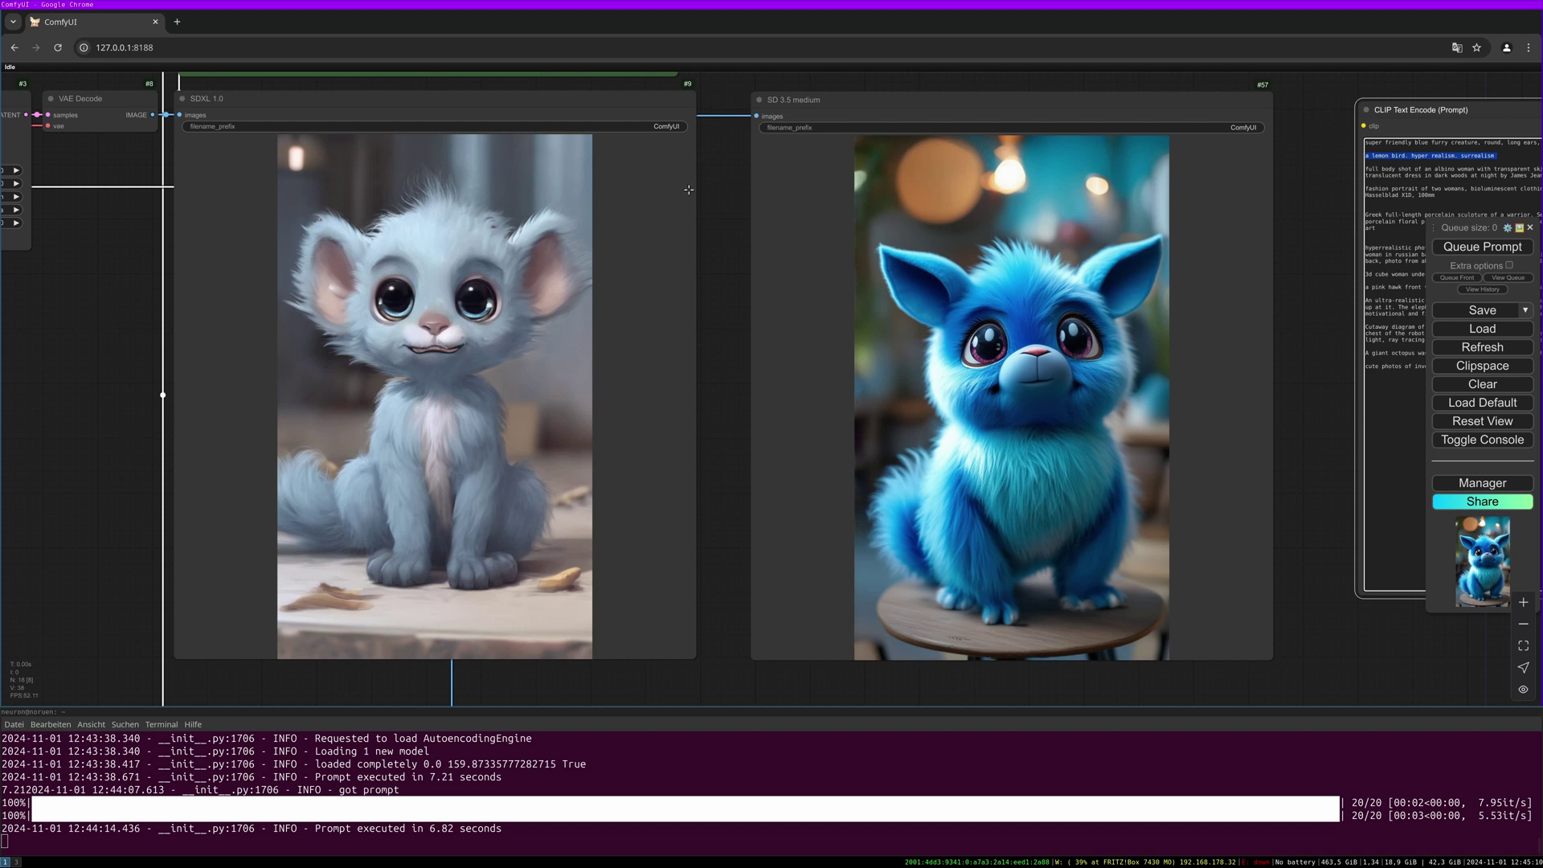
{"action": "left_click_drag", "start_coordinate": [698, 192], "coordinate": [734, 408]}
{"action": "left_click", "coordinate": [372, 250]}
{"action": "key", "text": "ctrl+a"}
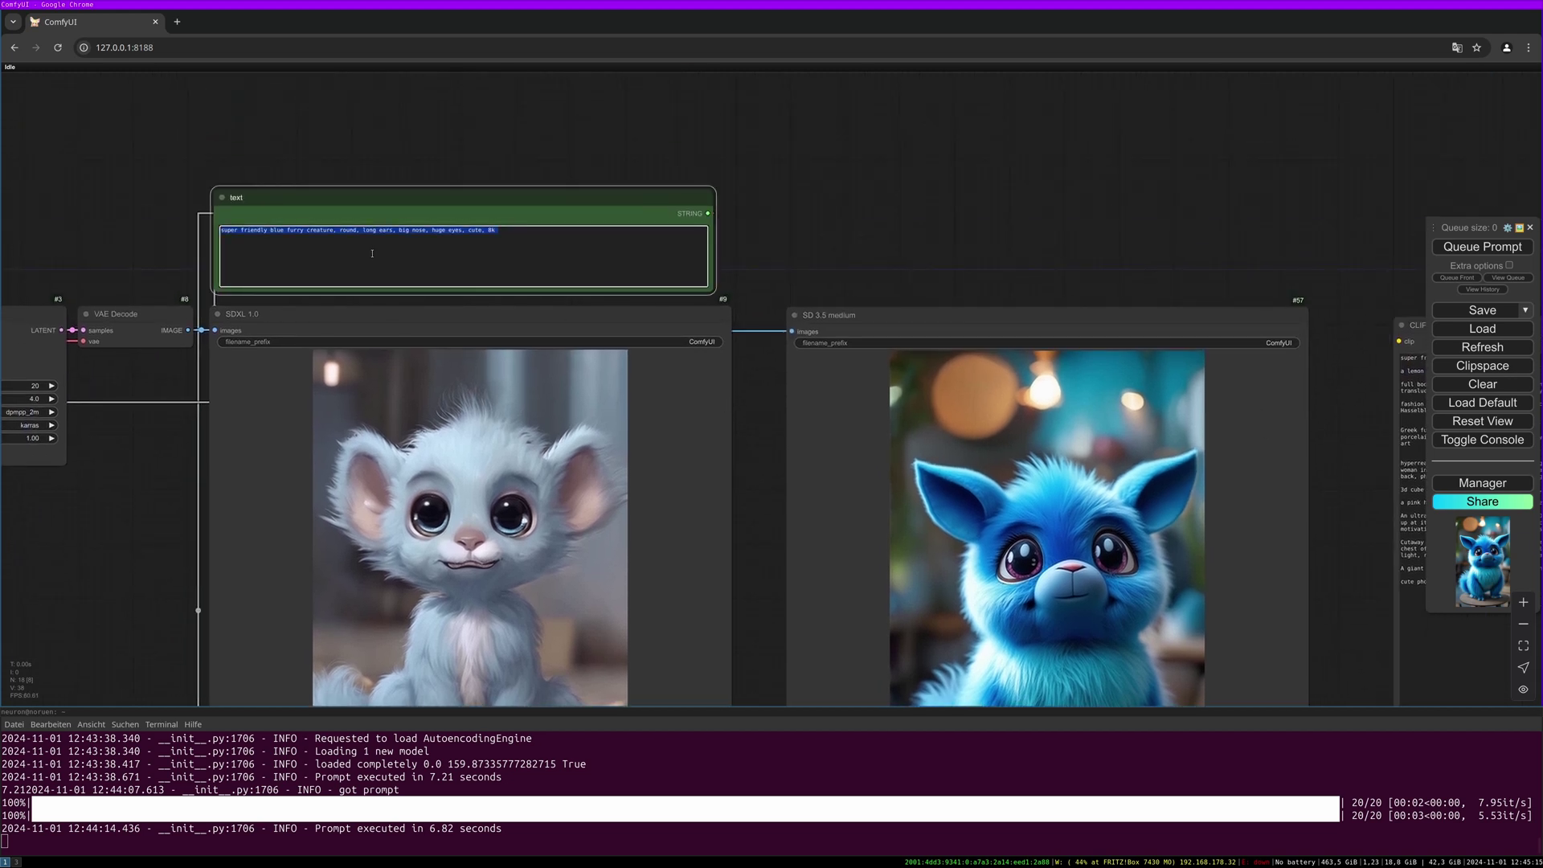
{"action": "key", "text": "ctrl+v"}
{"action": "key", "text": "ctrl+Return"}
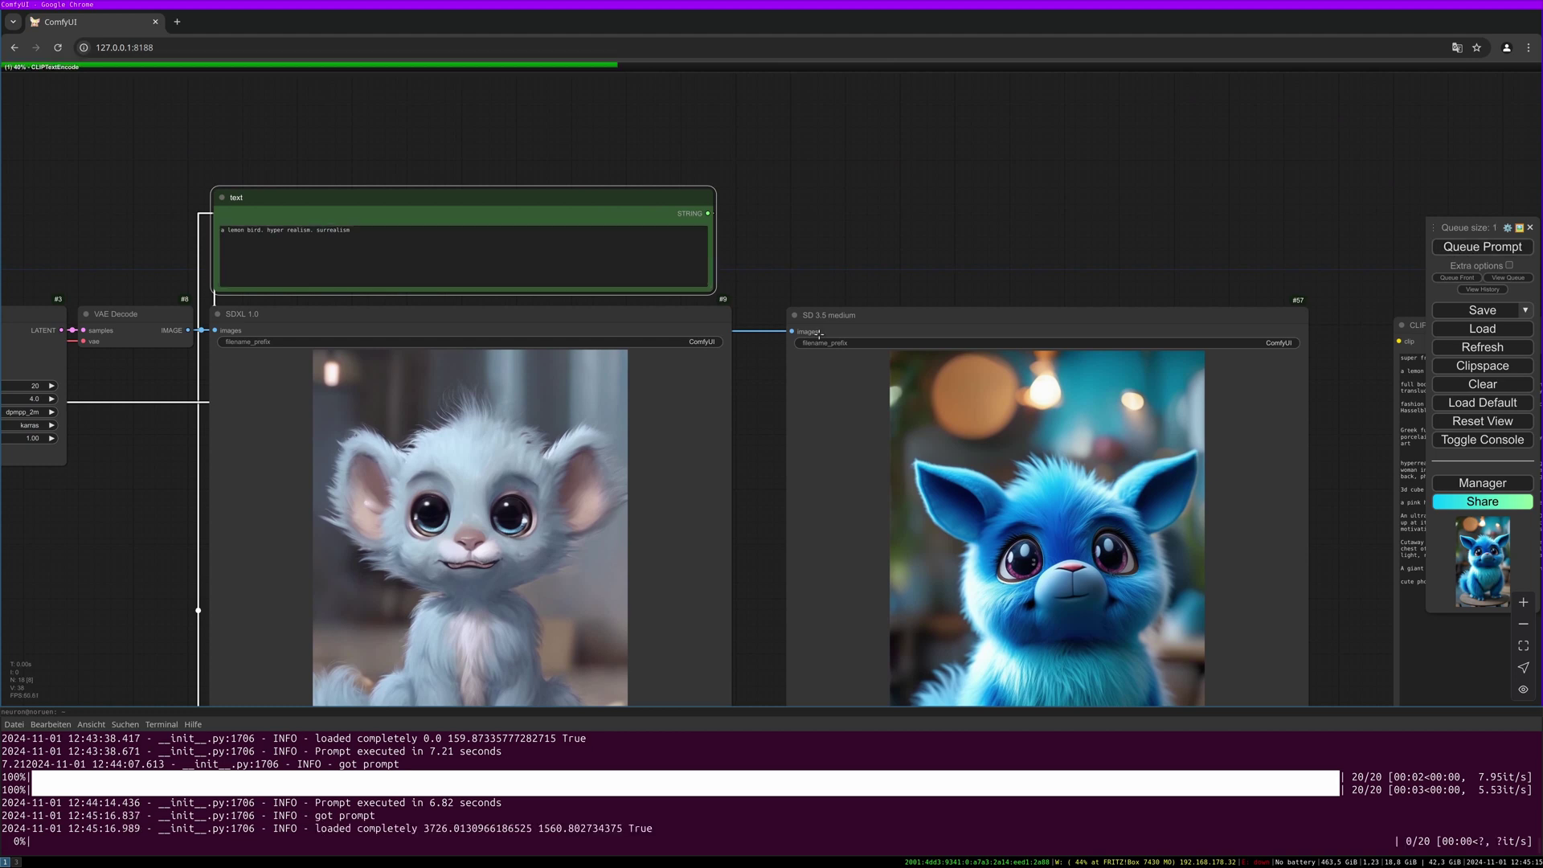
Step: Bring both lemon bird images fully into view and queue the same prompt once more
{"action": "left_click_drag", "start_coordinate": [751, 372], "coordinate": [742, 210]}
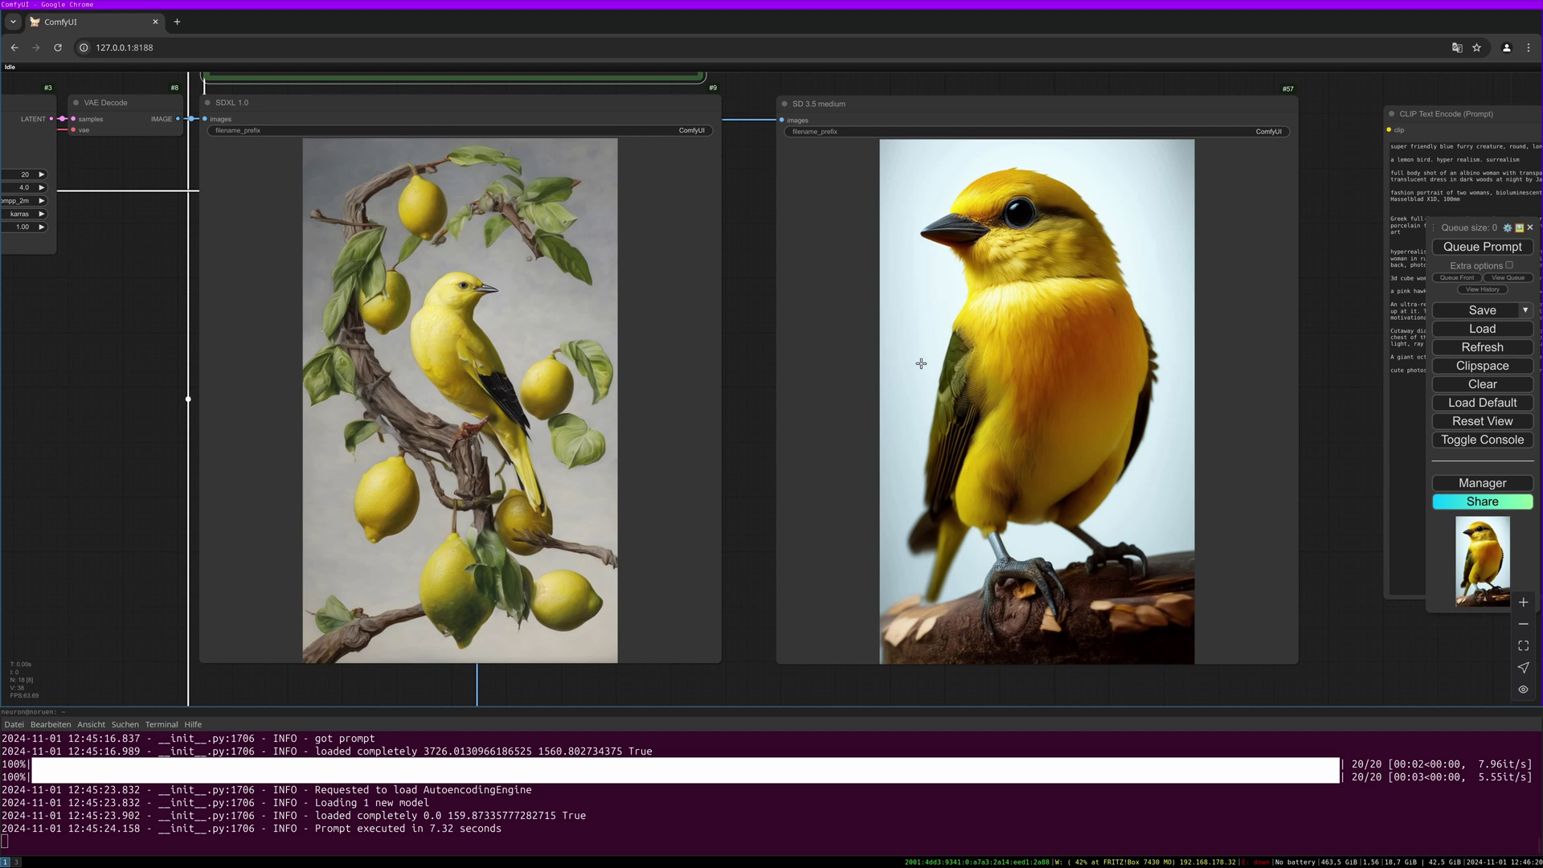
{"action": "key", "text": "ctrl+Return"}
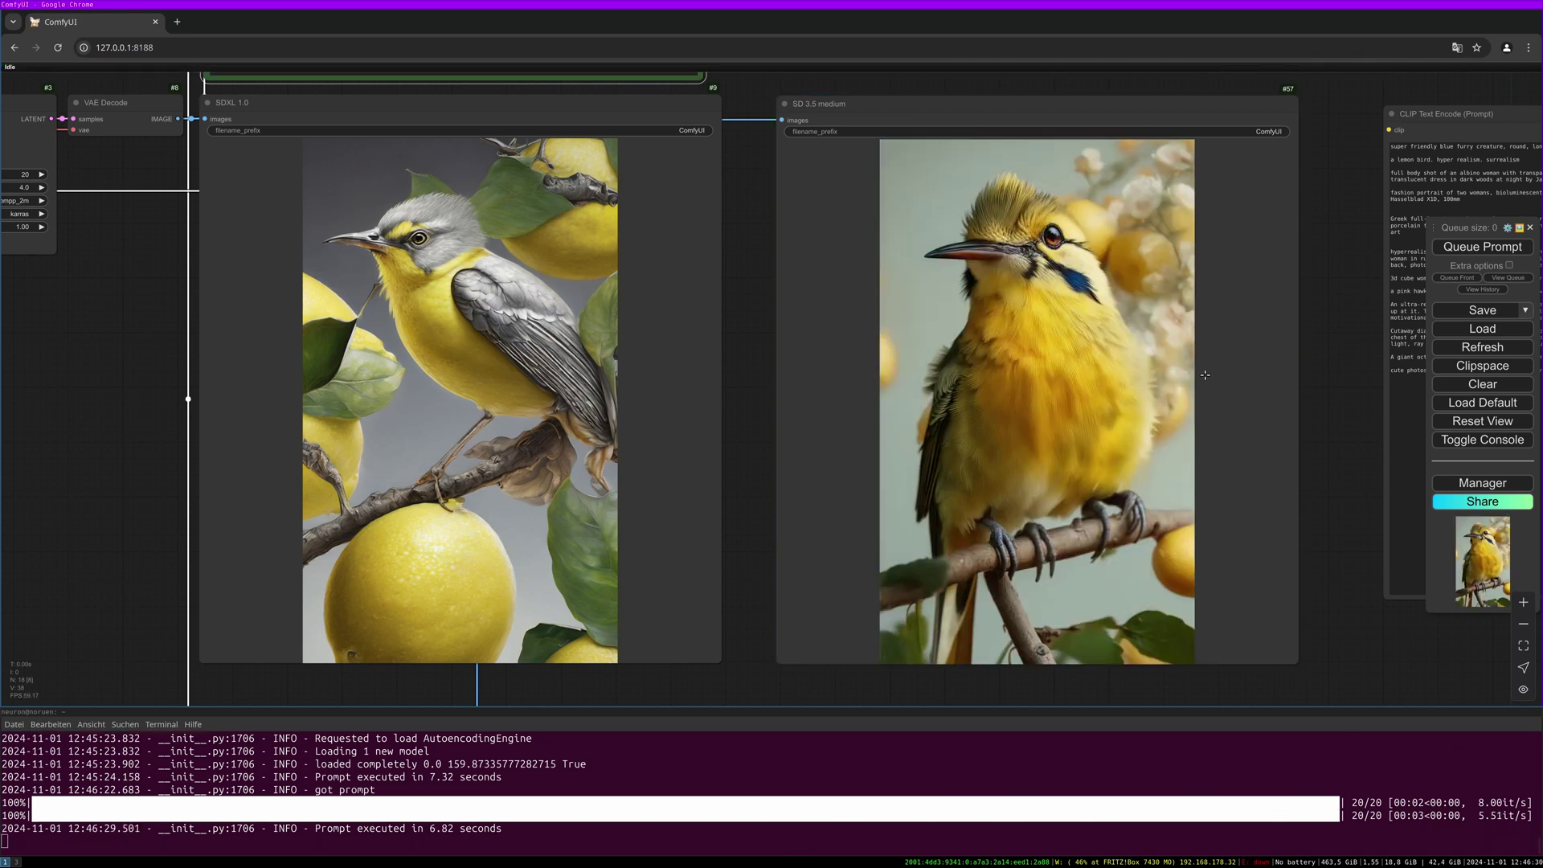
Step: Replace the positive prompt with the listed one beginning "Greek full-length porcelain sculpture of a warrior" and queue it twice
{"action": "left_click_drag", "start_coordinate": [1319, 329], "coordinate": [1161, 362]}
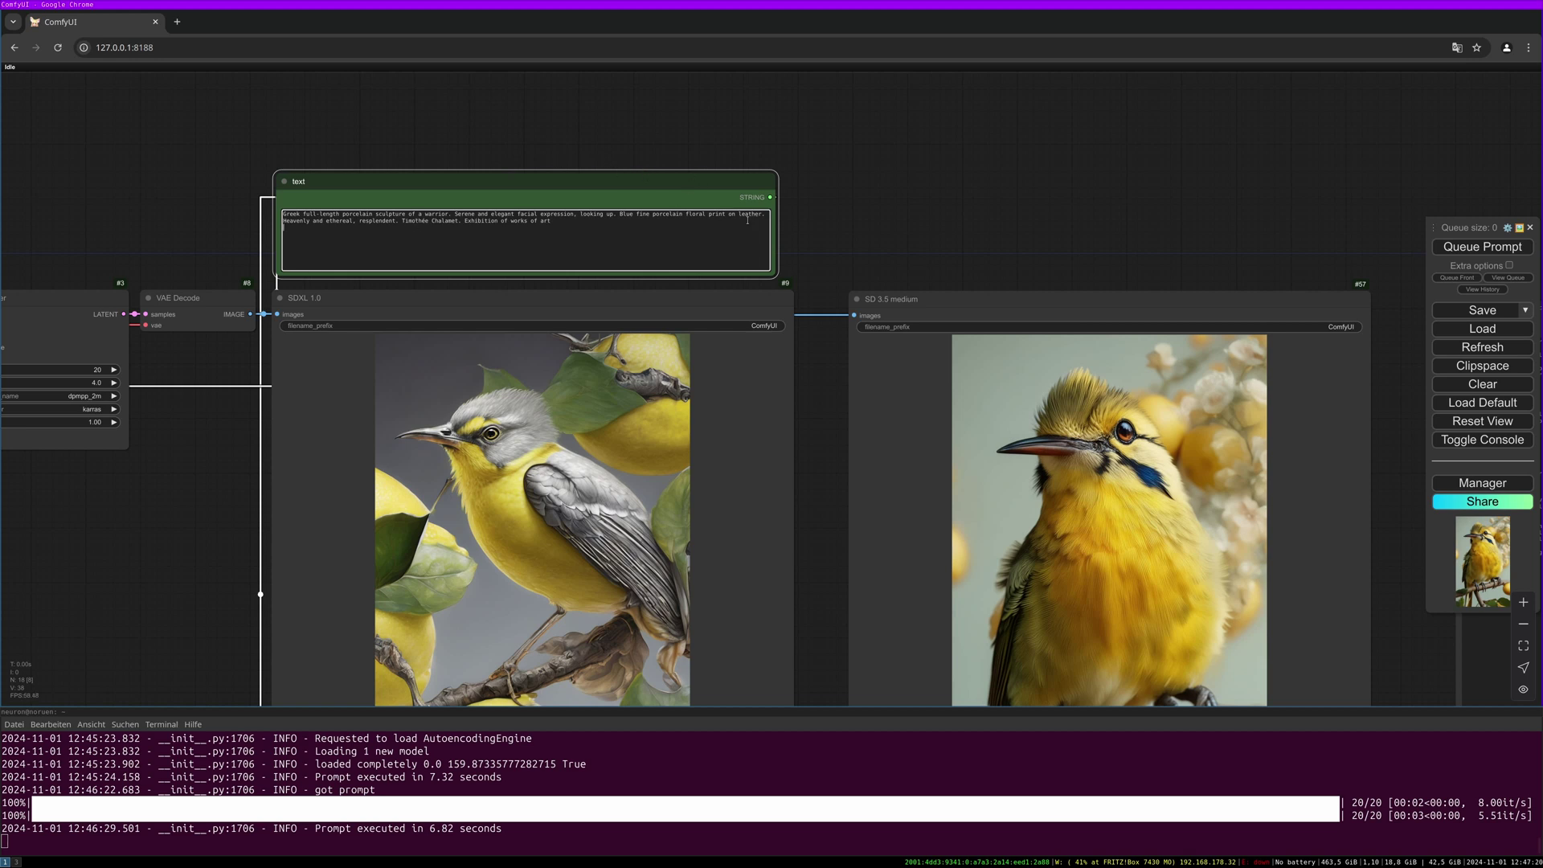
{"action": "left_click_drag", "start_coordinate": [908, 240], "coordinate": [888, 206]}
{"action": "left_click_drag", "start_coordinate": [1019, 156], "coordinate": [1032, 50]}
{"action": "left_click", "coordinate": [1464, 245]}
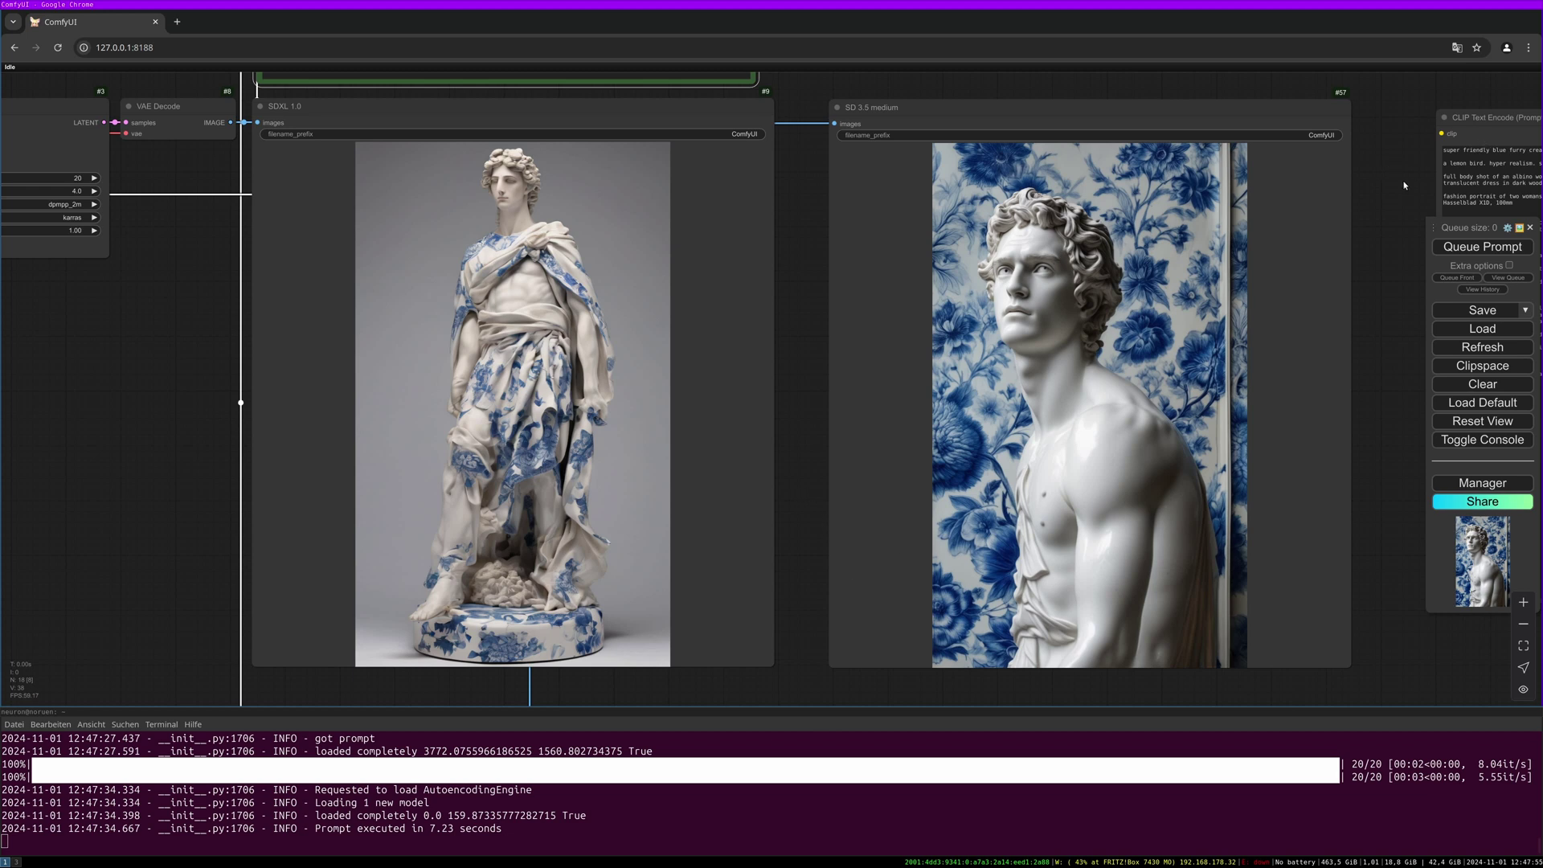
{"action": "left_click", "coordinate": [1469, 246]}
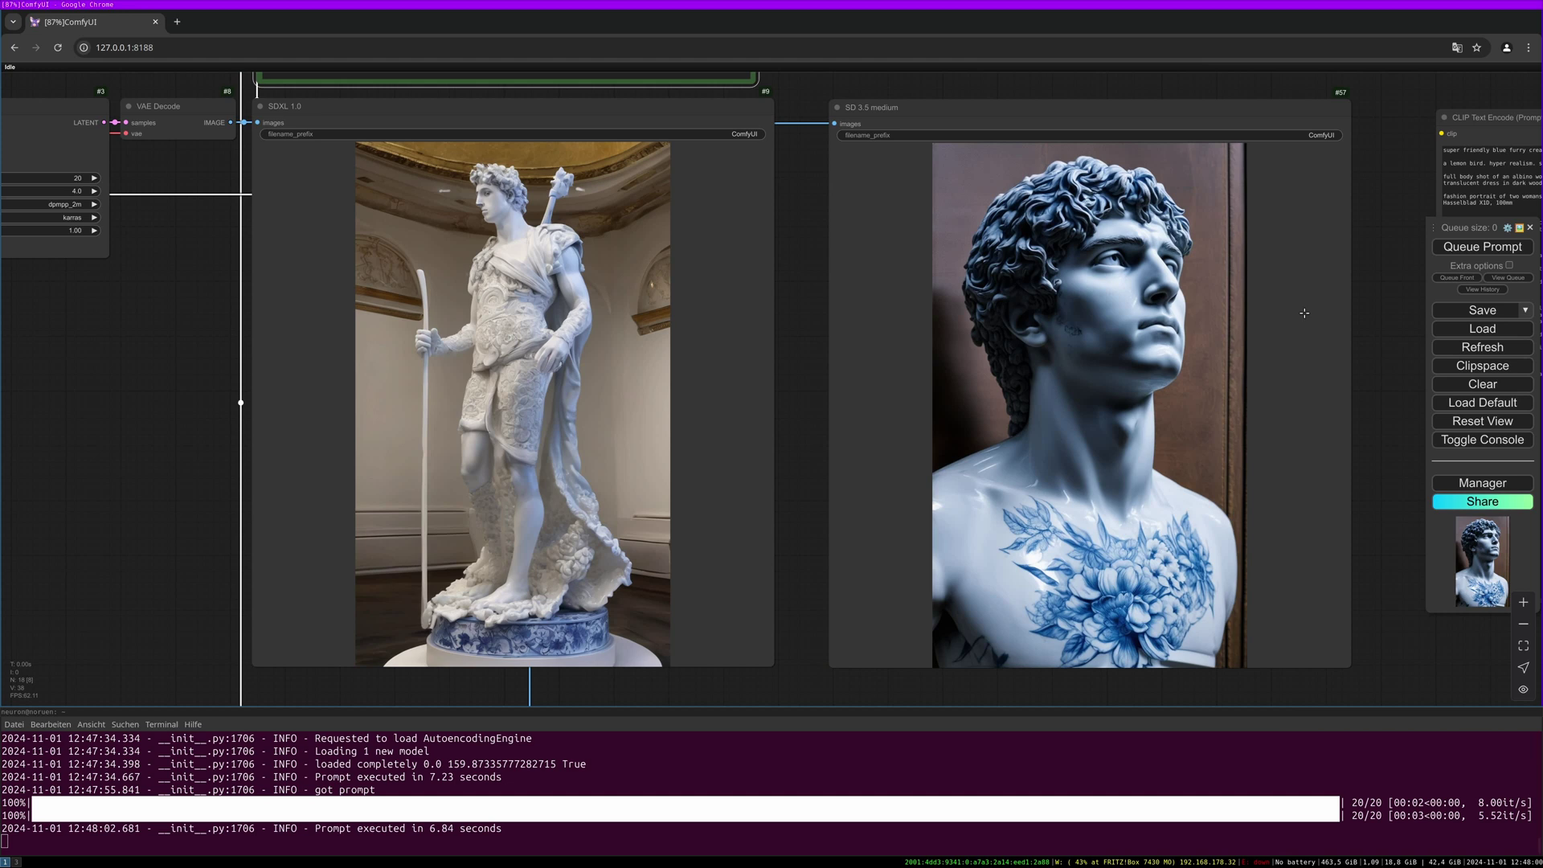
Step: Queue the porcelain warrior sculpture prompt one more time to get another image from each model
{"action": "left_click", "coordinate": [1487, 246]}
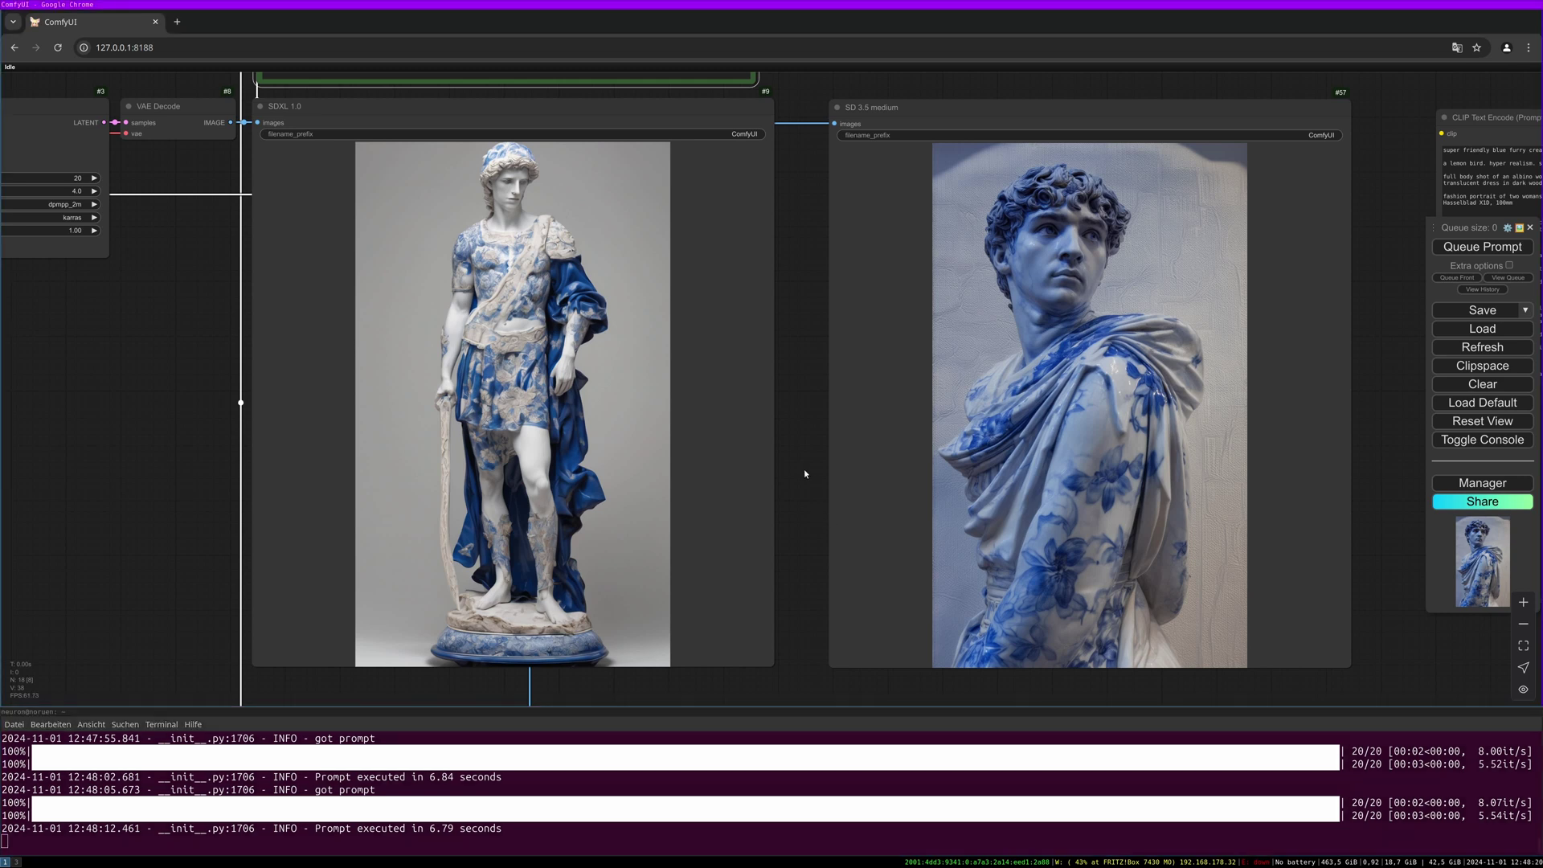
Step: Replace the positive prompt with "3d cube woman underwater, iridescent water, dreamlike" from the prompt list and queue it
{"action": "left_click_drag", "start_coordinate": [1394, 183], "coordinate": [663, 229]}
{"action": "scroll", "coordinate": [663, 229], "scroll_direction": "left", "scroll_amount": 8}
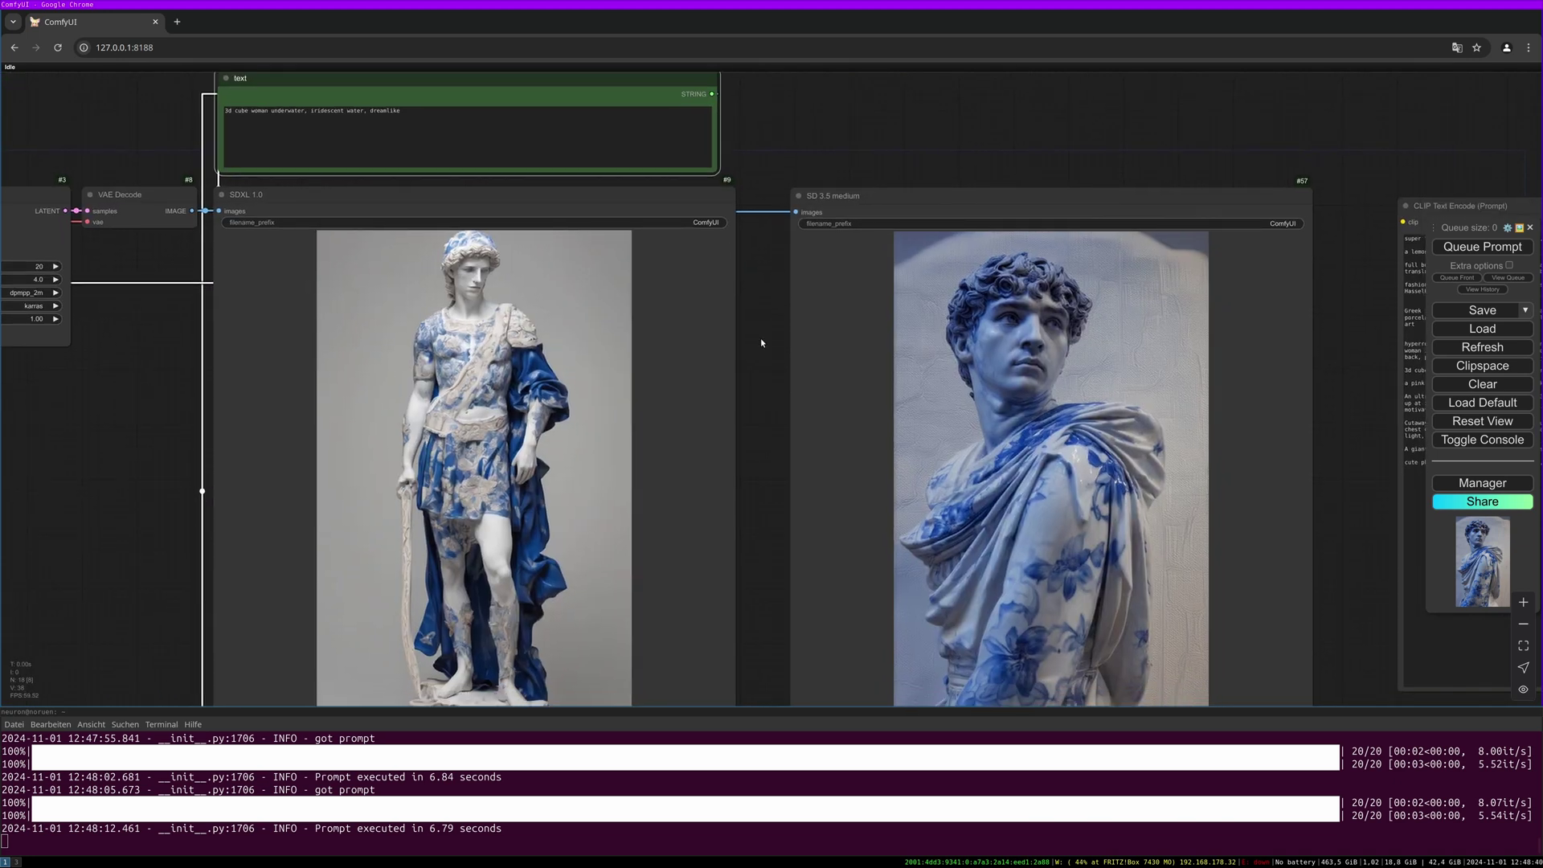
{"action": "left_click", "coordinate": [1473, 246]}
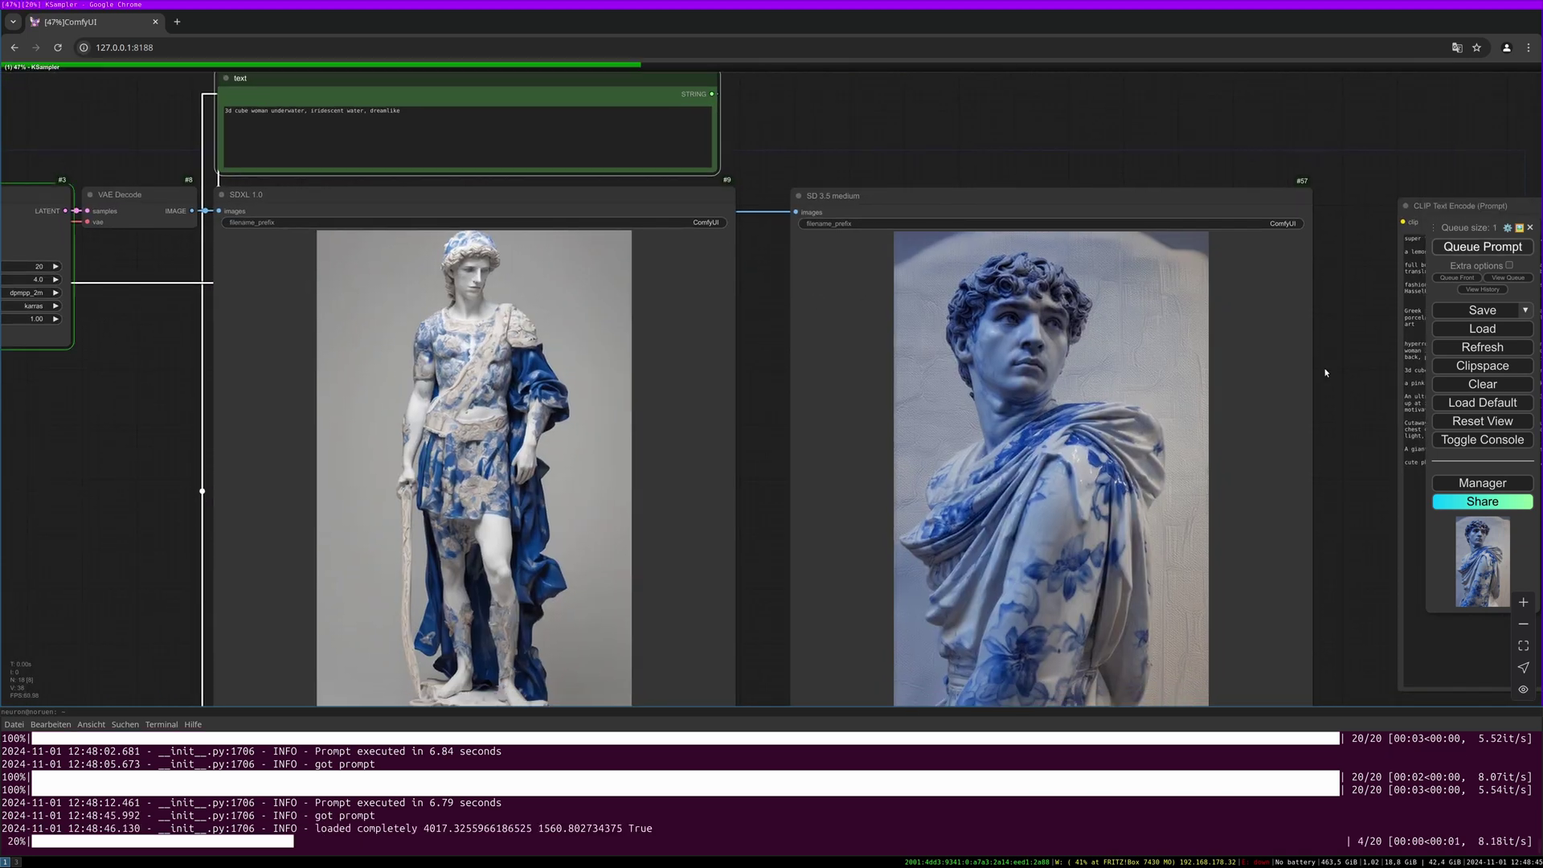
{"action": "scroll", "coordinate": [1287, 304], "scroll_direction": "down", "scroll_amount": 3}
{"action": "scroll", "coordinate": [1288, 303], "scroll_direction": "up", "scroll_amount": 3}
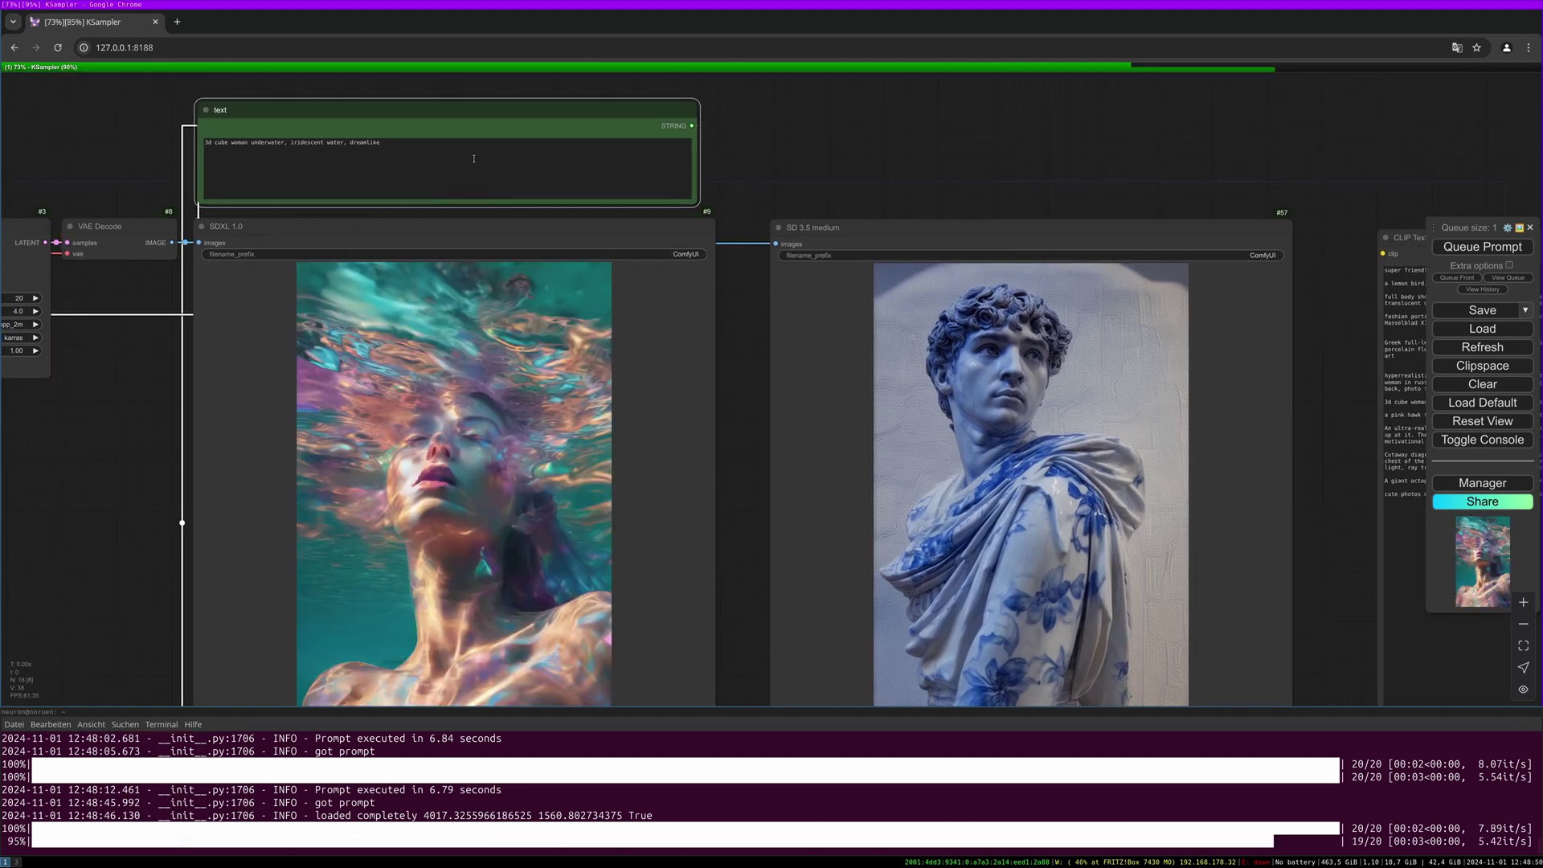
{"action": "scroll", "coordinate": [763, 402], "scroll_direction": "down", "scroll_amount": 4}
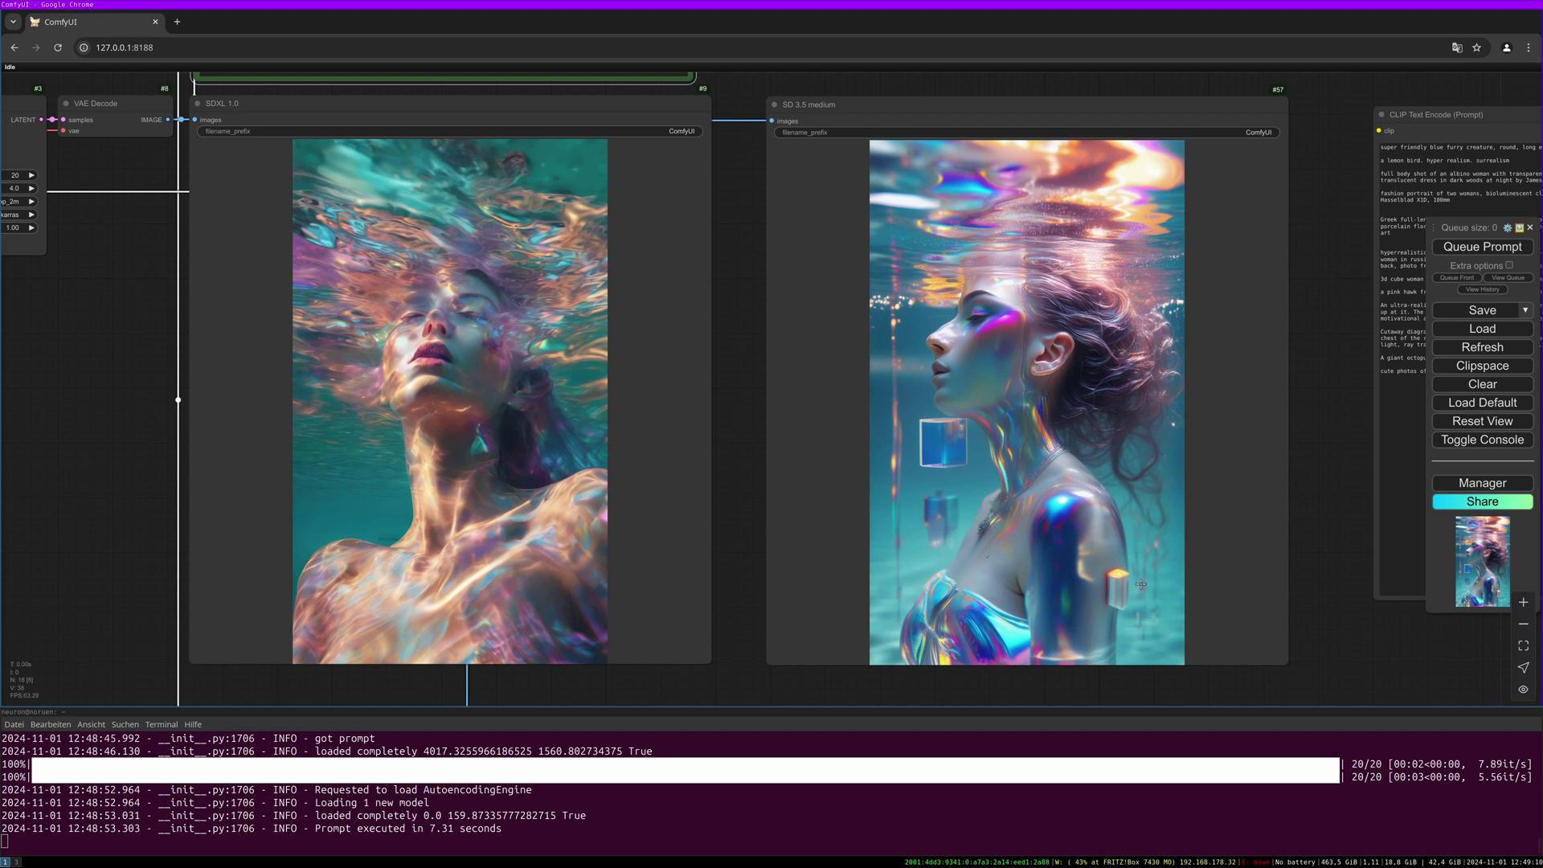
Step: Queue the underwater cube woman prompt two more times for further image pairs
{"action": "left_click", "coordinate": [1500, 249]}
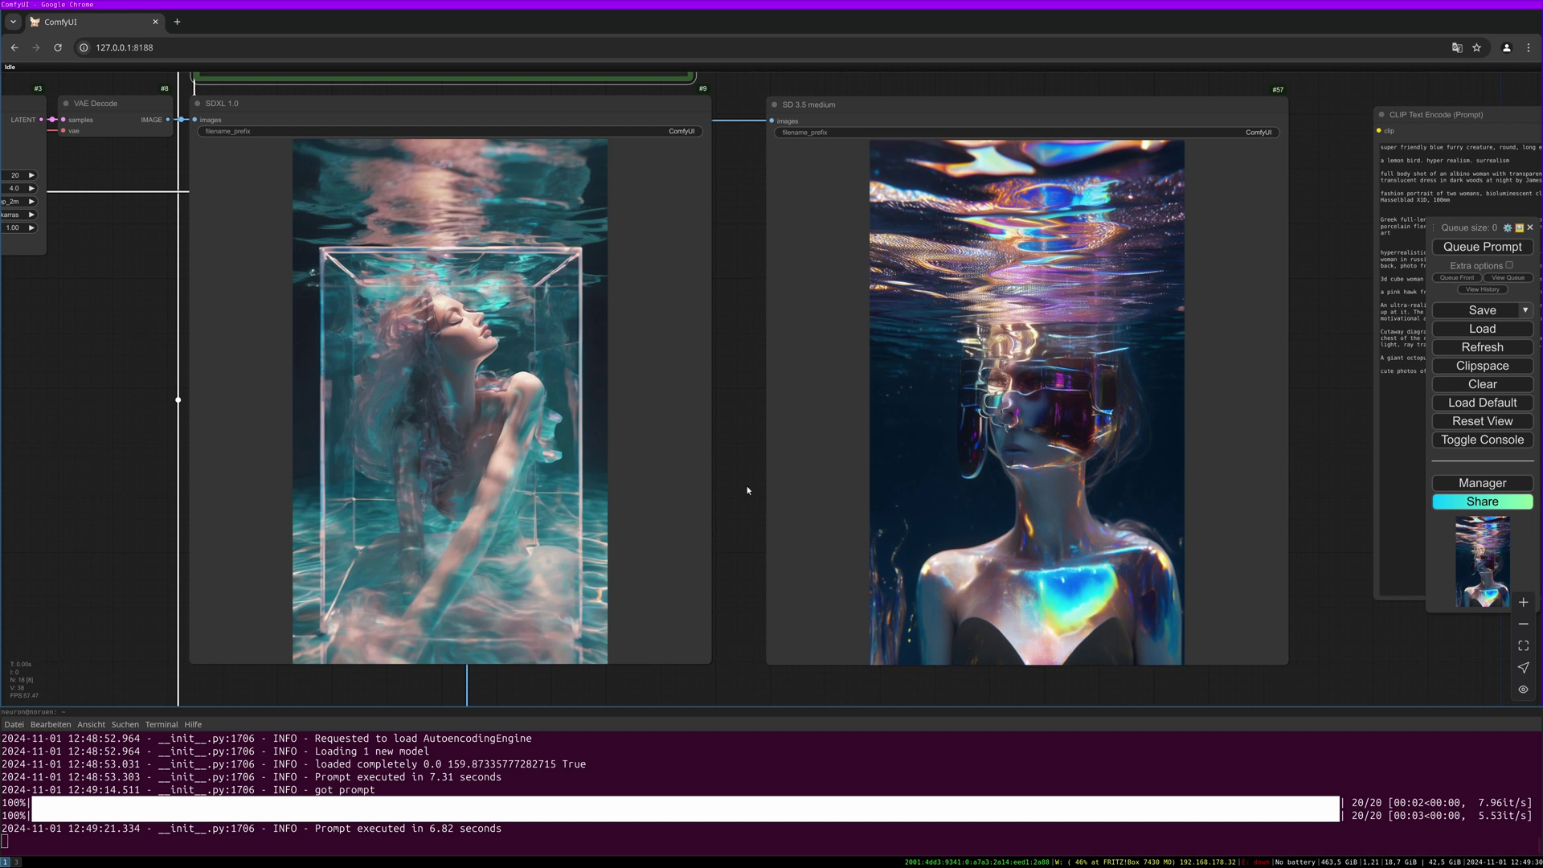
{"action": "key", "text": "ctrl+Return"}
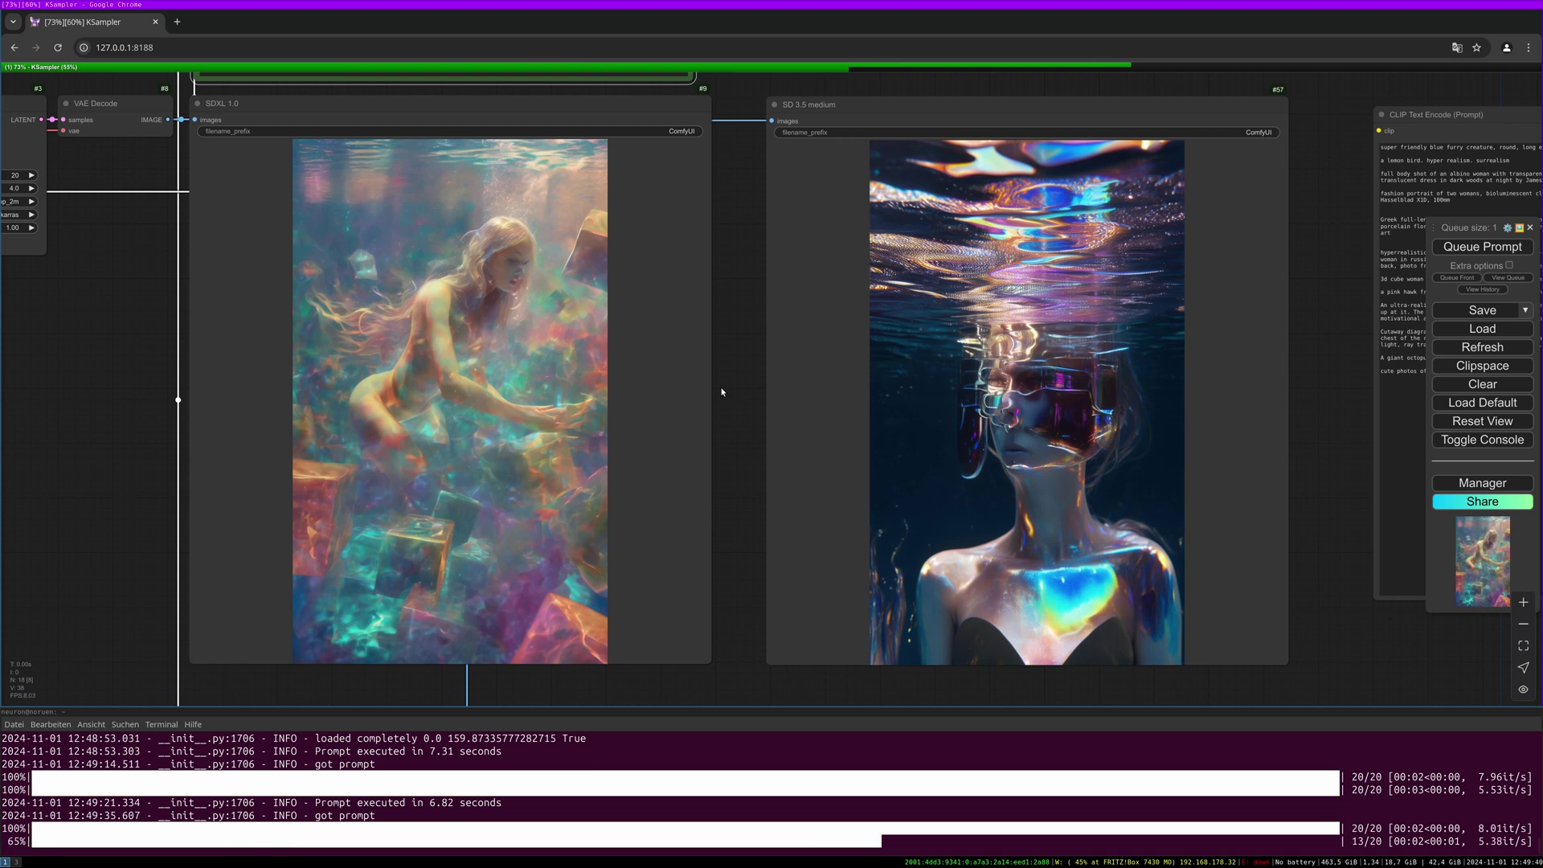
Step: Replace the positive prompt with the listed "a pink hawk front view, close up eyes, taken with ektachrome HDR" and queue it
{"action": "triple_click", "coordinate": [962, 287]}
{"action": "key", "text": "ctrl+c"}
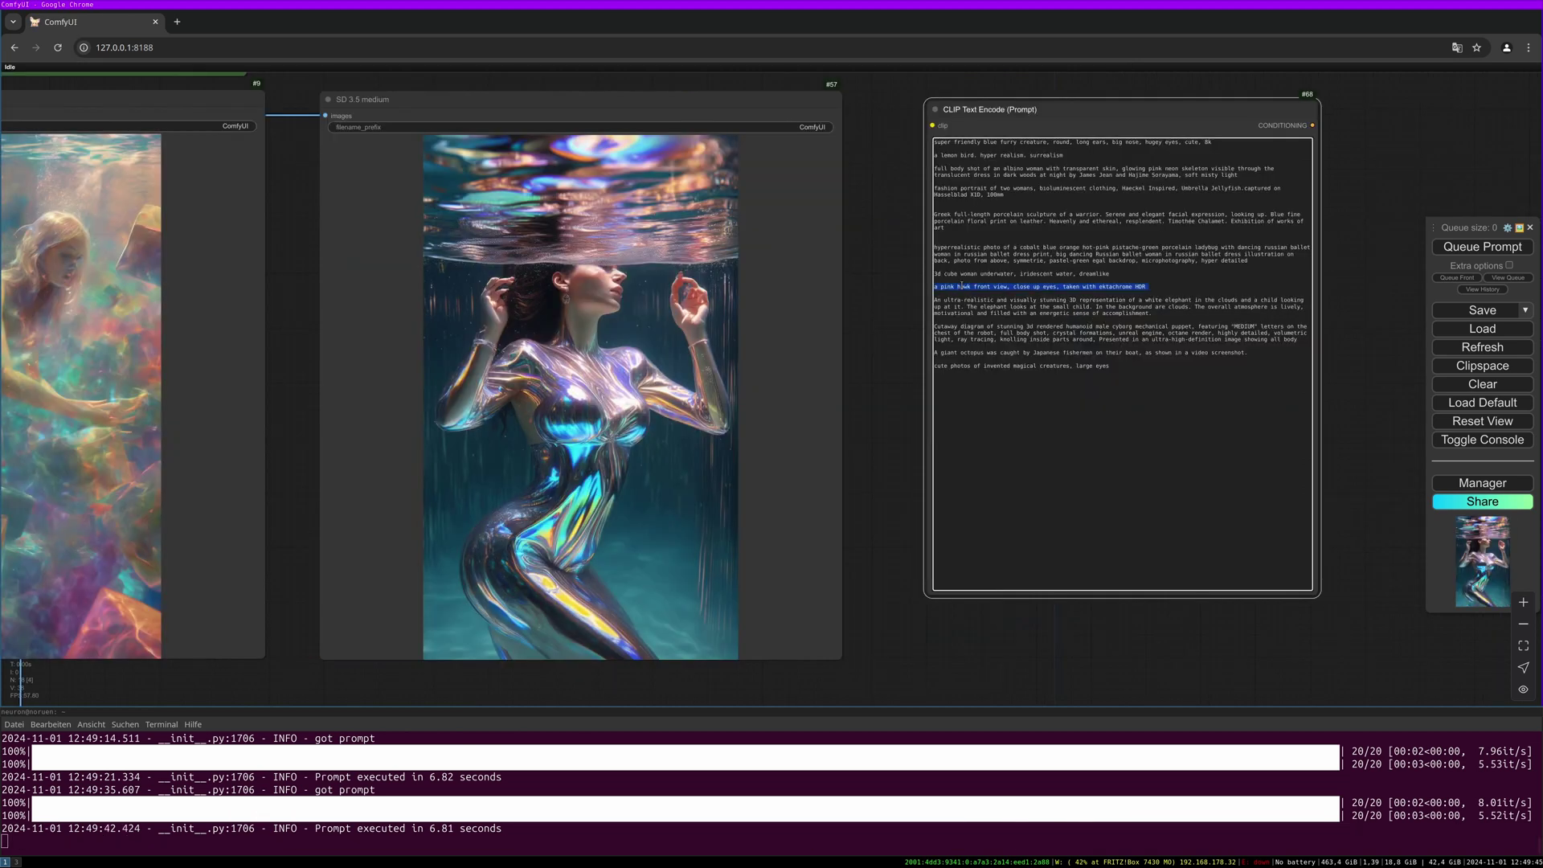
{"action": "right_click", "coordinate": [962, 287]}
{"action": "left_click", "coordinate": [985, 317]}
{"action": "left_click_drag", "start_coordinate": [884, 319], "coordinate": [1356, 478]}
{"action": "left_click", "coordinate": [426, 213]}
{"action": "key", "text": "ctrl+a"}
{"action": "key", "text": "ctrl+v"}
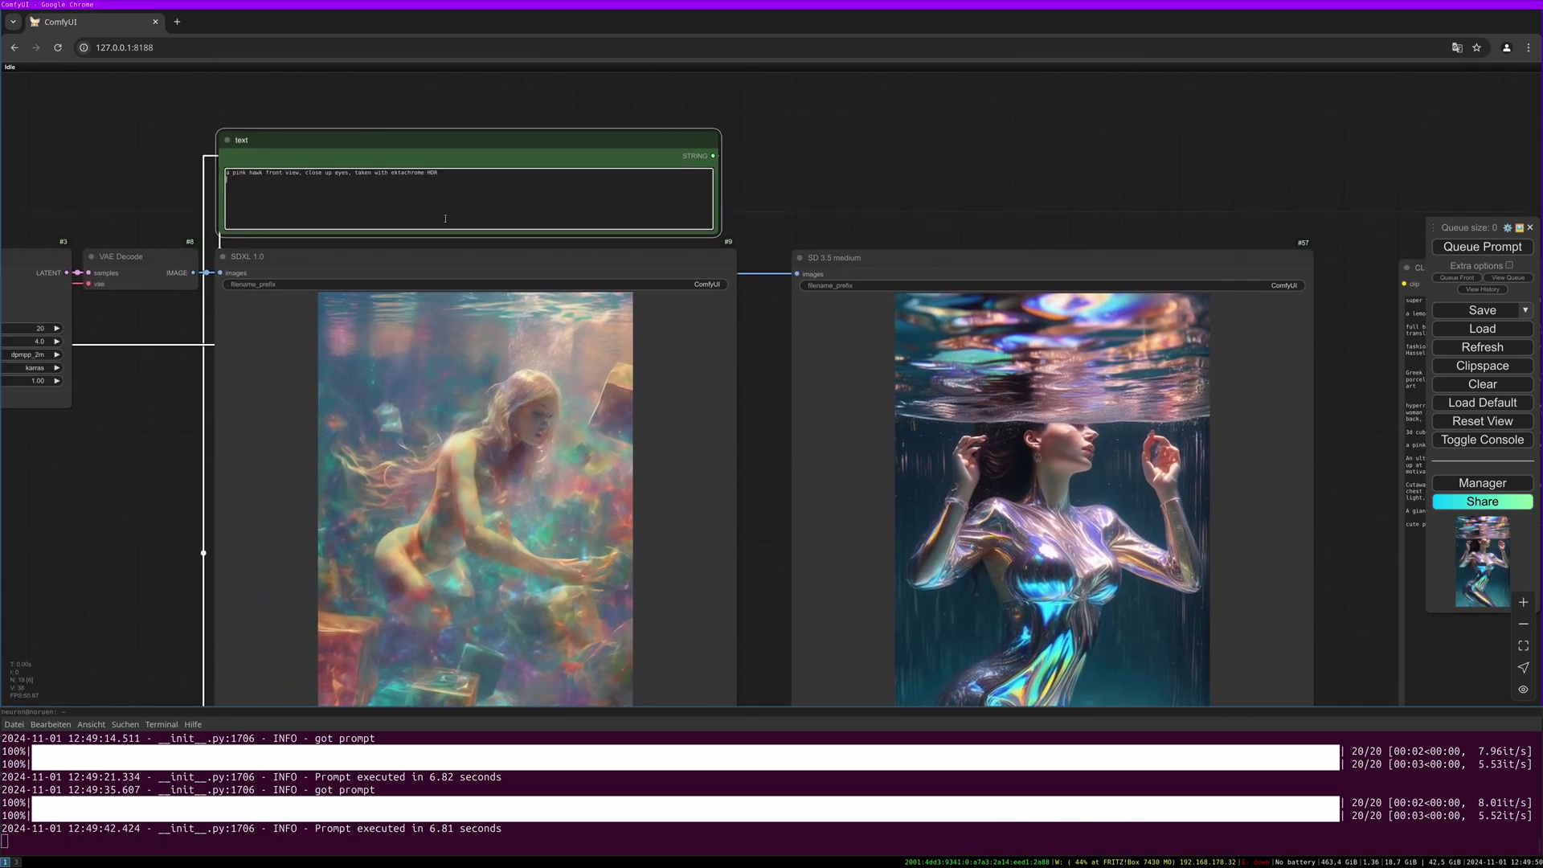
{"action": "left_click_drag", "start_coordinate": [1029, 176], "coordinate": [922, 116]}
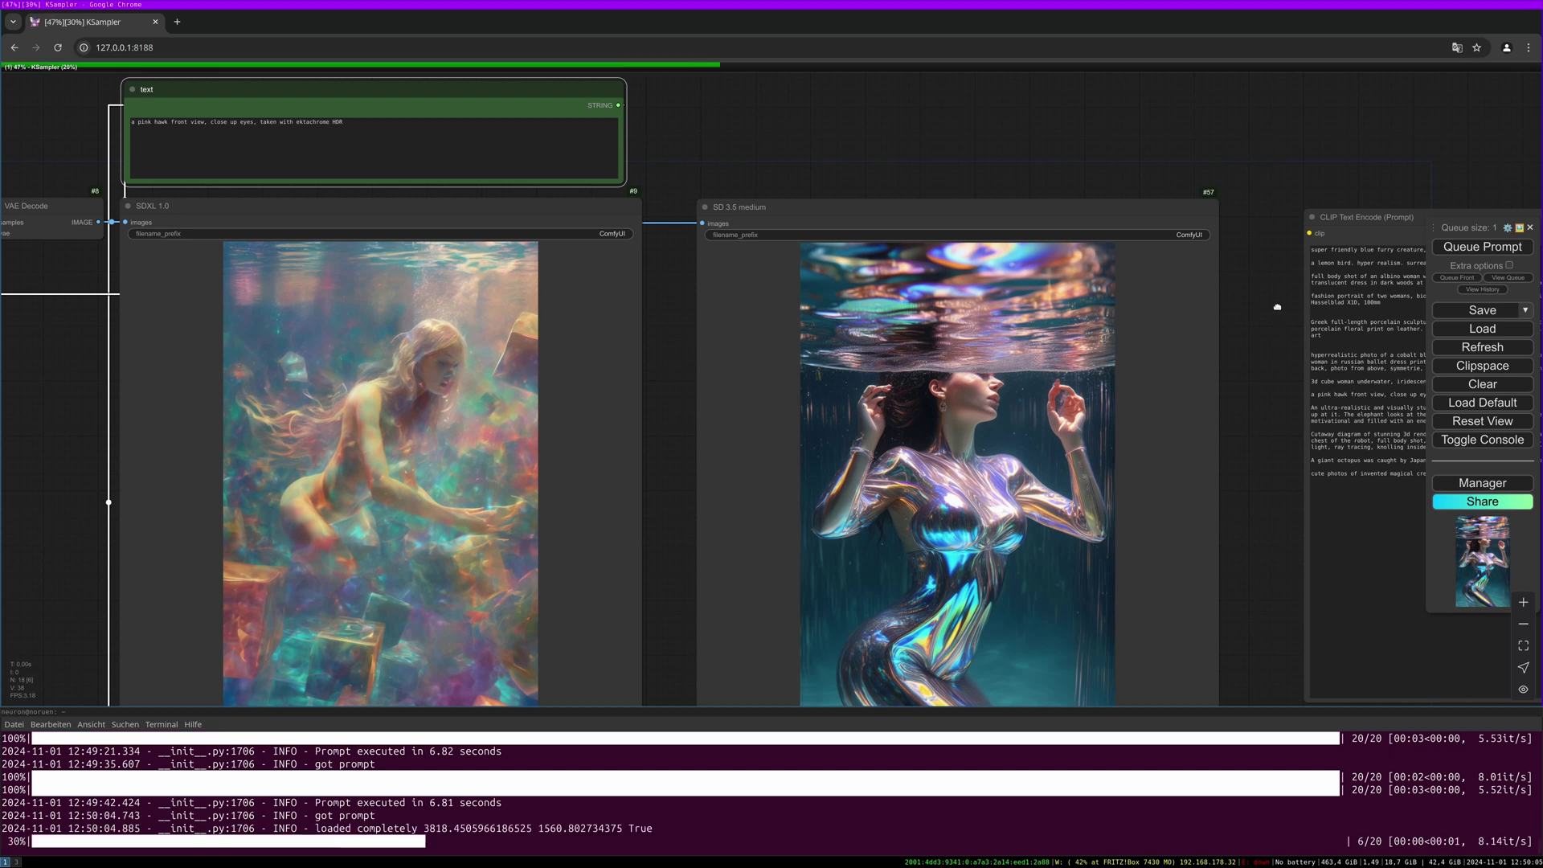
{"action": "left_click_drag", "start_coordinate": [1273, 341], "coordinate": [1274, 300]}
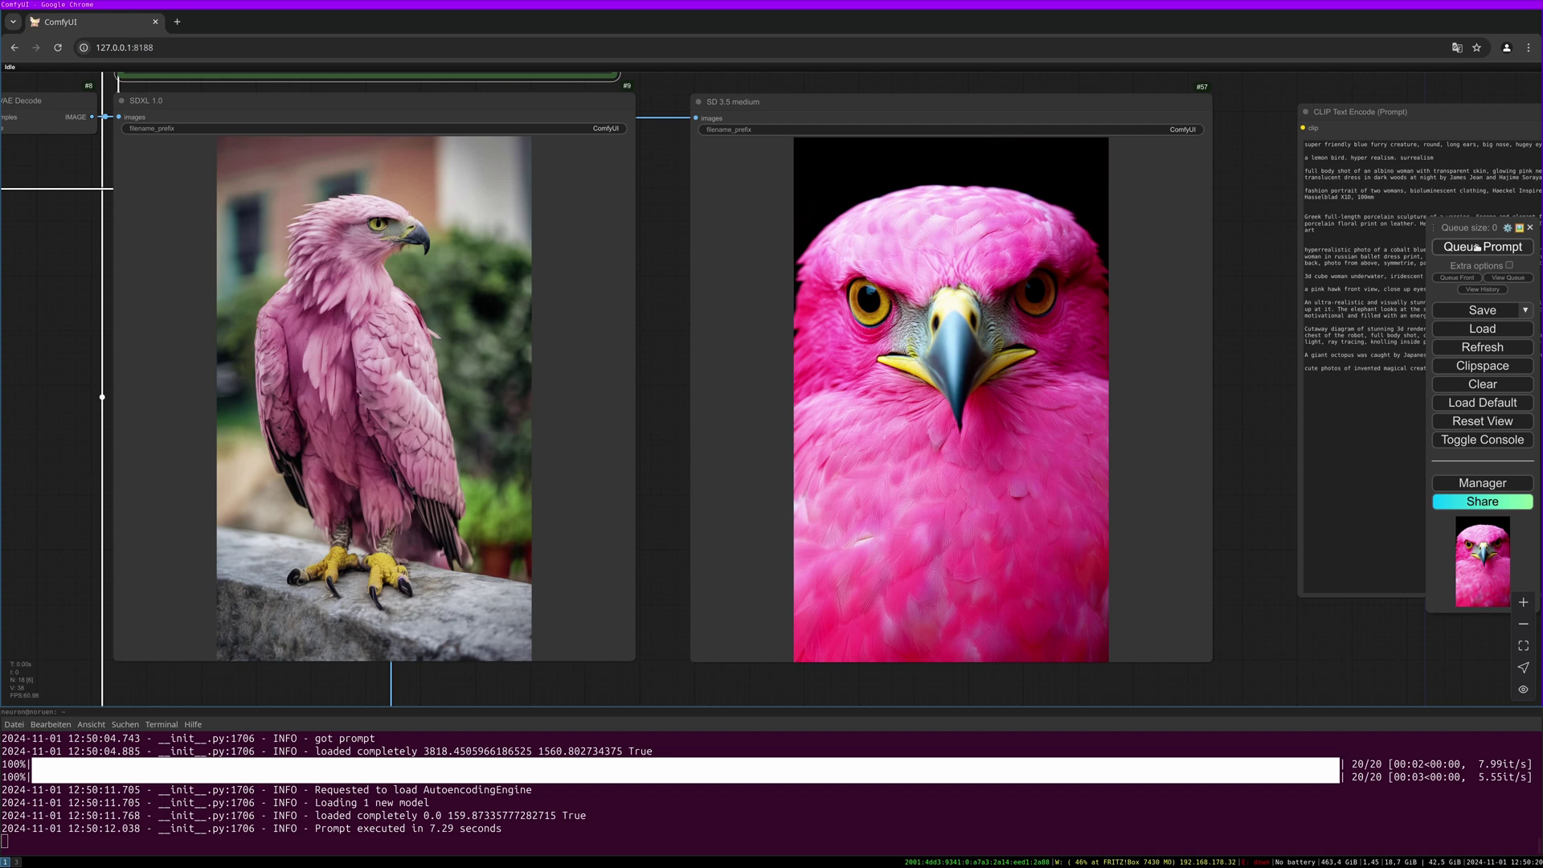
Step: Queue the pink hawk prompt two more times for further comparison images
{"action": "left_click", "coordinate": [1475, 247]}
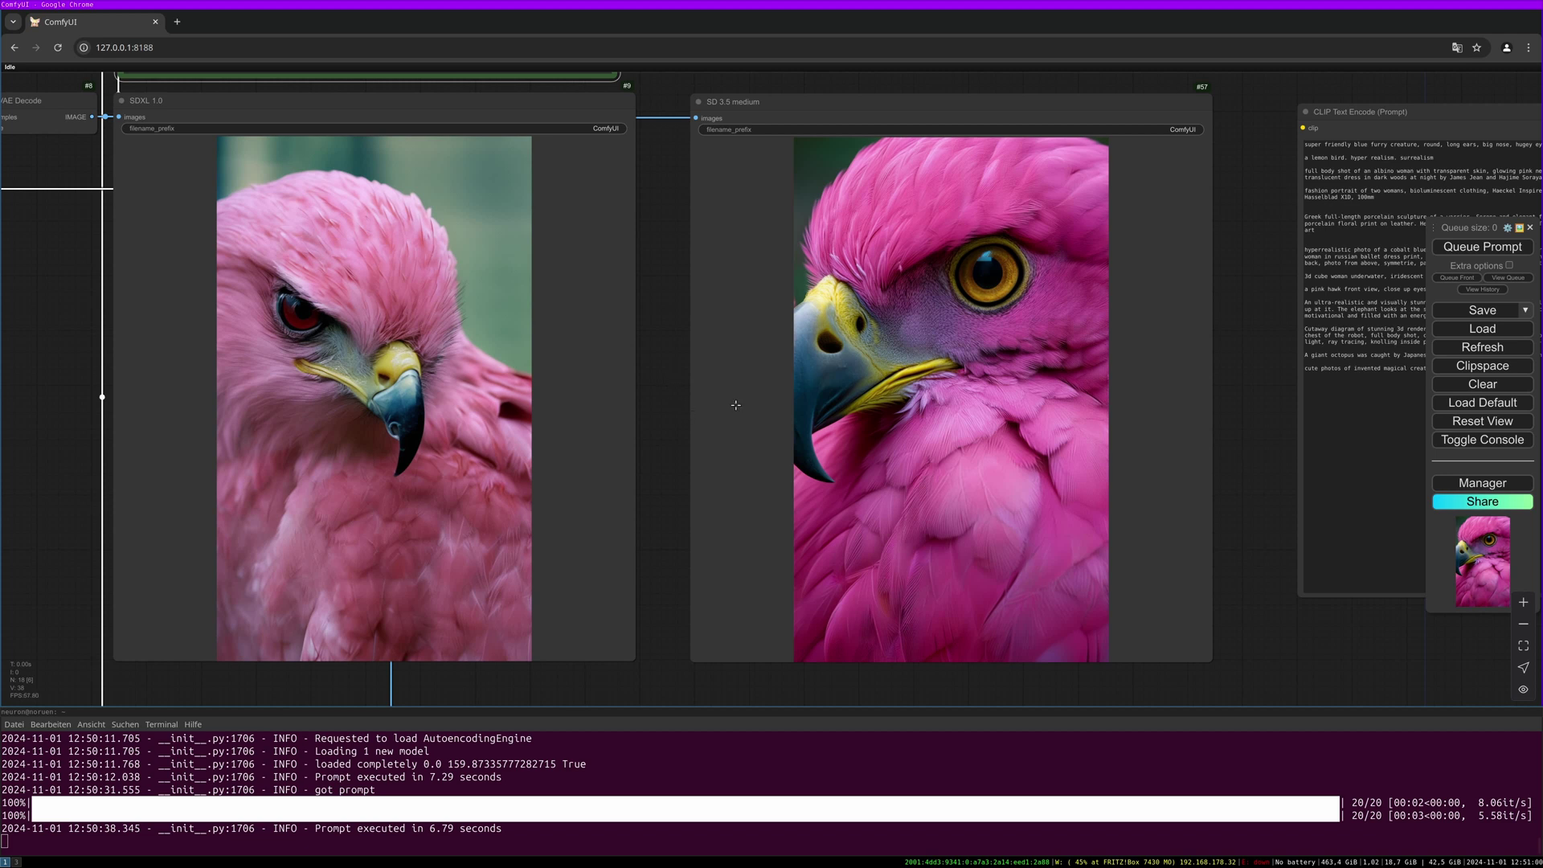
{"action": "left_click", "coordinate": [1483, 246]}
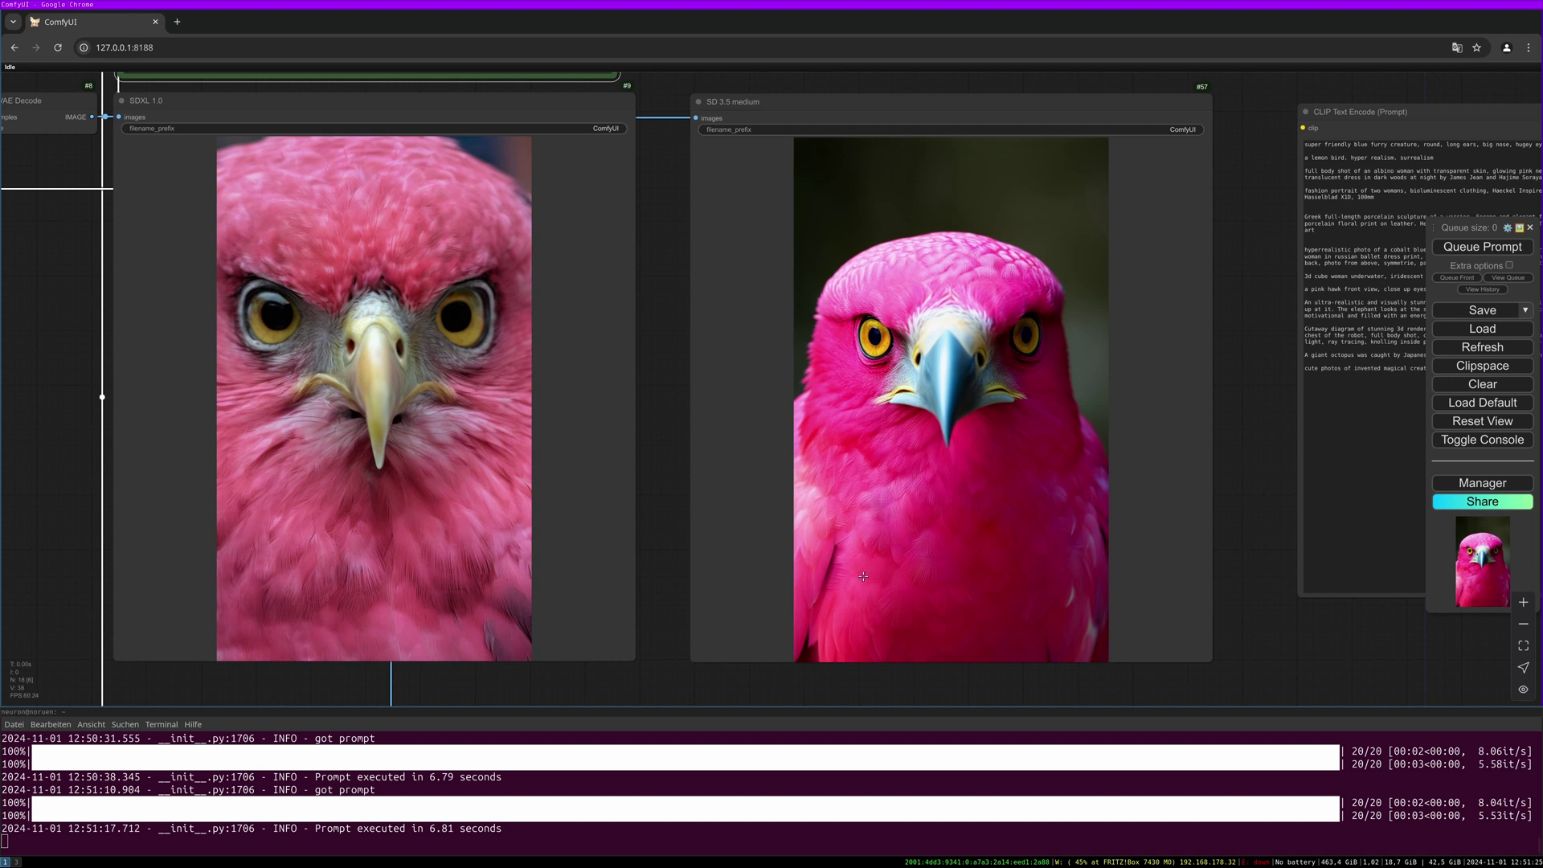
Step: Replace the positive prompt with the listed one beginning "A giant octopus was caught by Japanese fishermen on their boat" and queue it
{"action": "left_click_drag", "start_coordinate": [1263, 212], "coordinate": [1027, 226]}
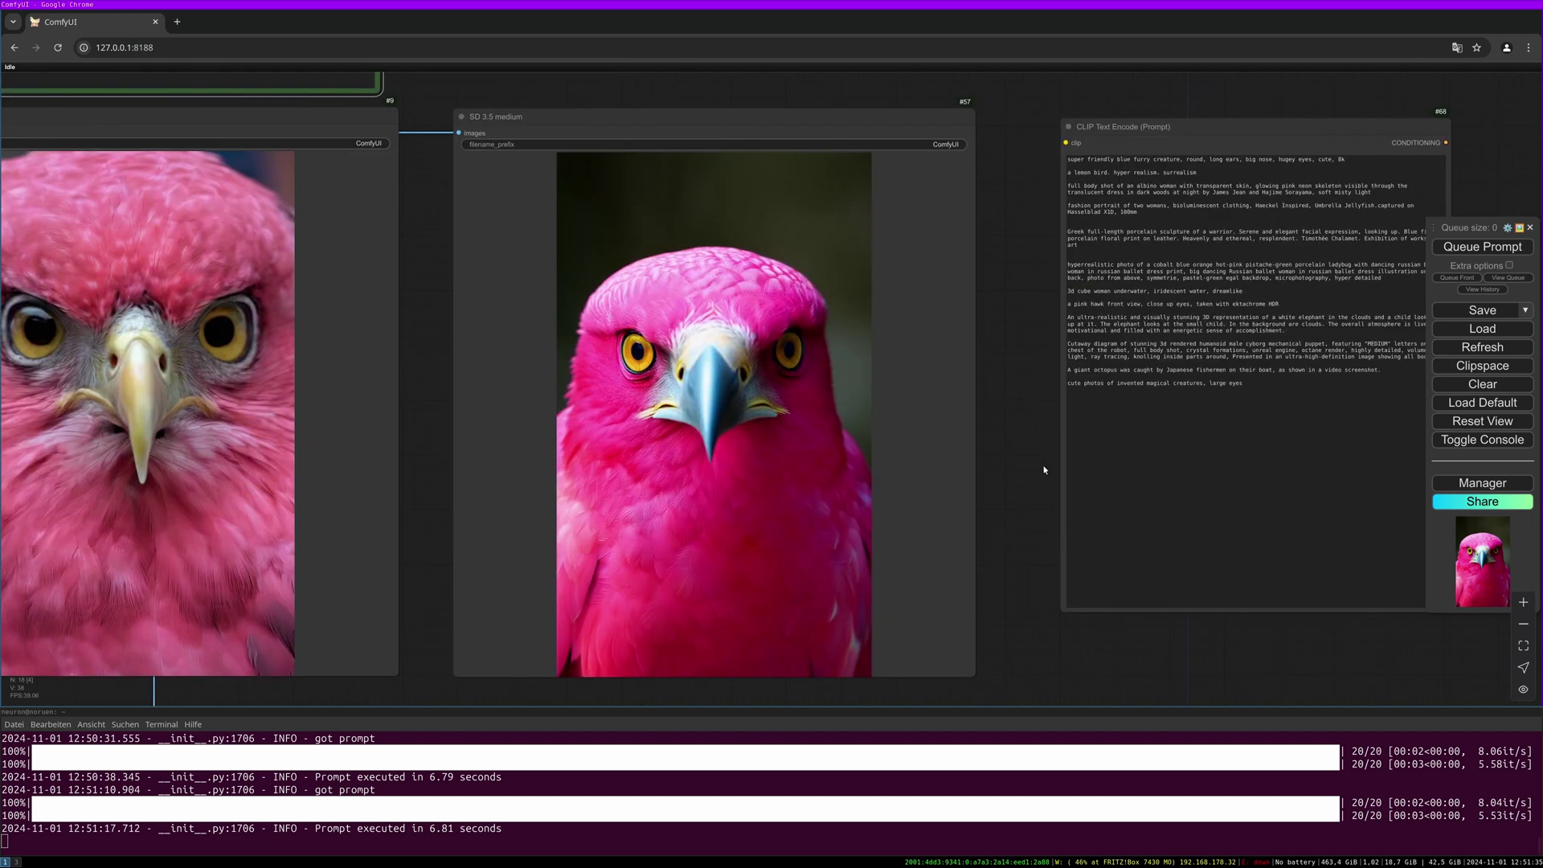
{"action": "triple_click", "coordinate": [1130, 372]}
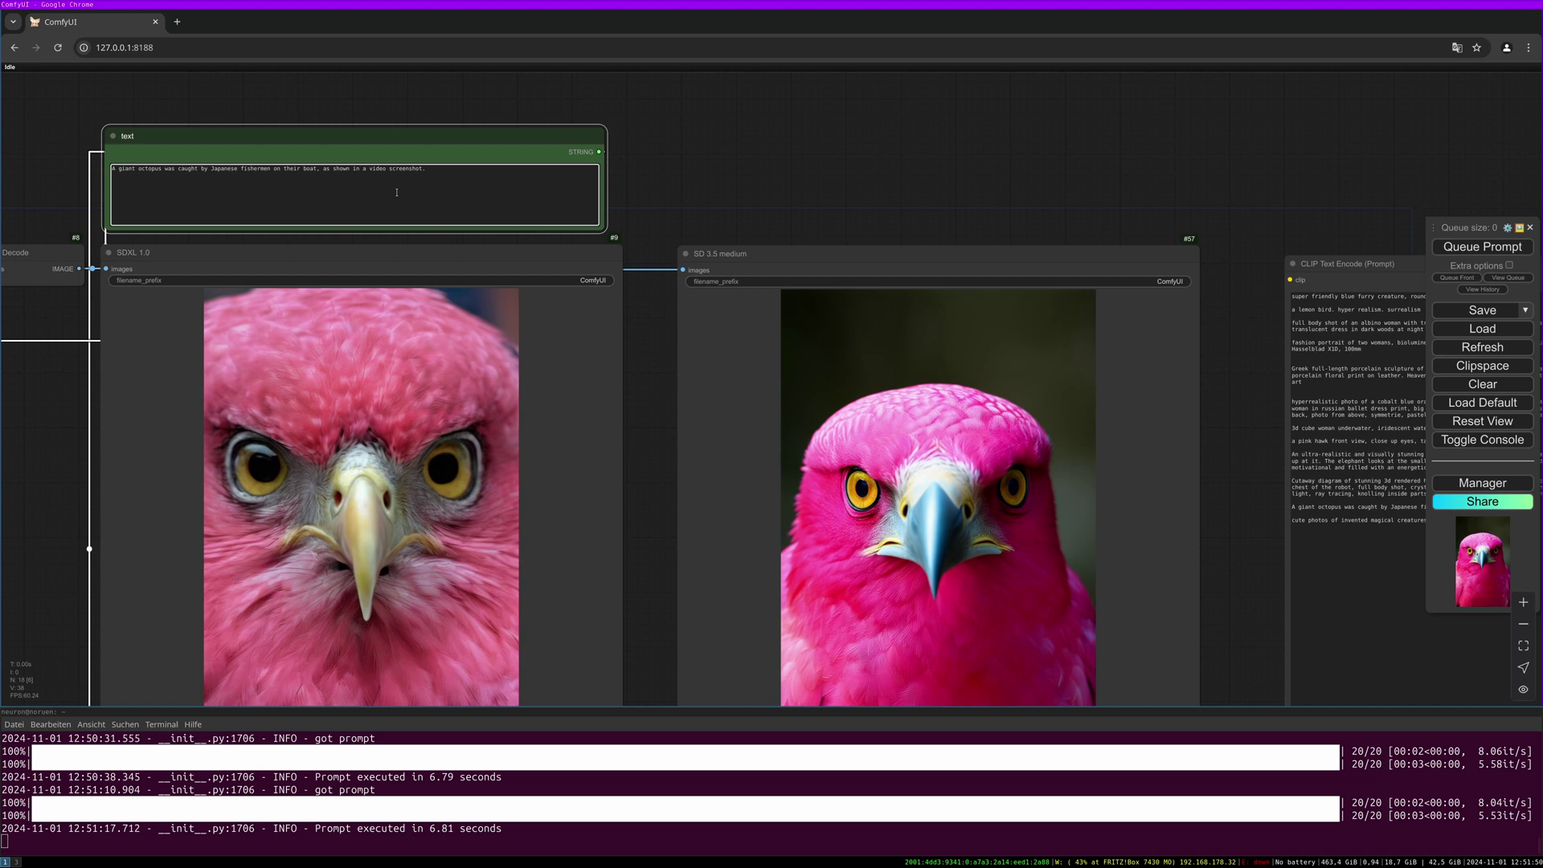
{"action": "left_click_drag", "start_coordinate": [1229, 286], "coordinate": [1227, 167]}
{"action": "left_click", "coordinate": [1478, 249]}
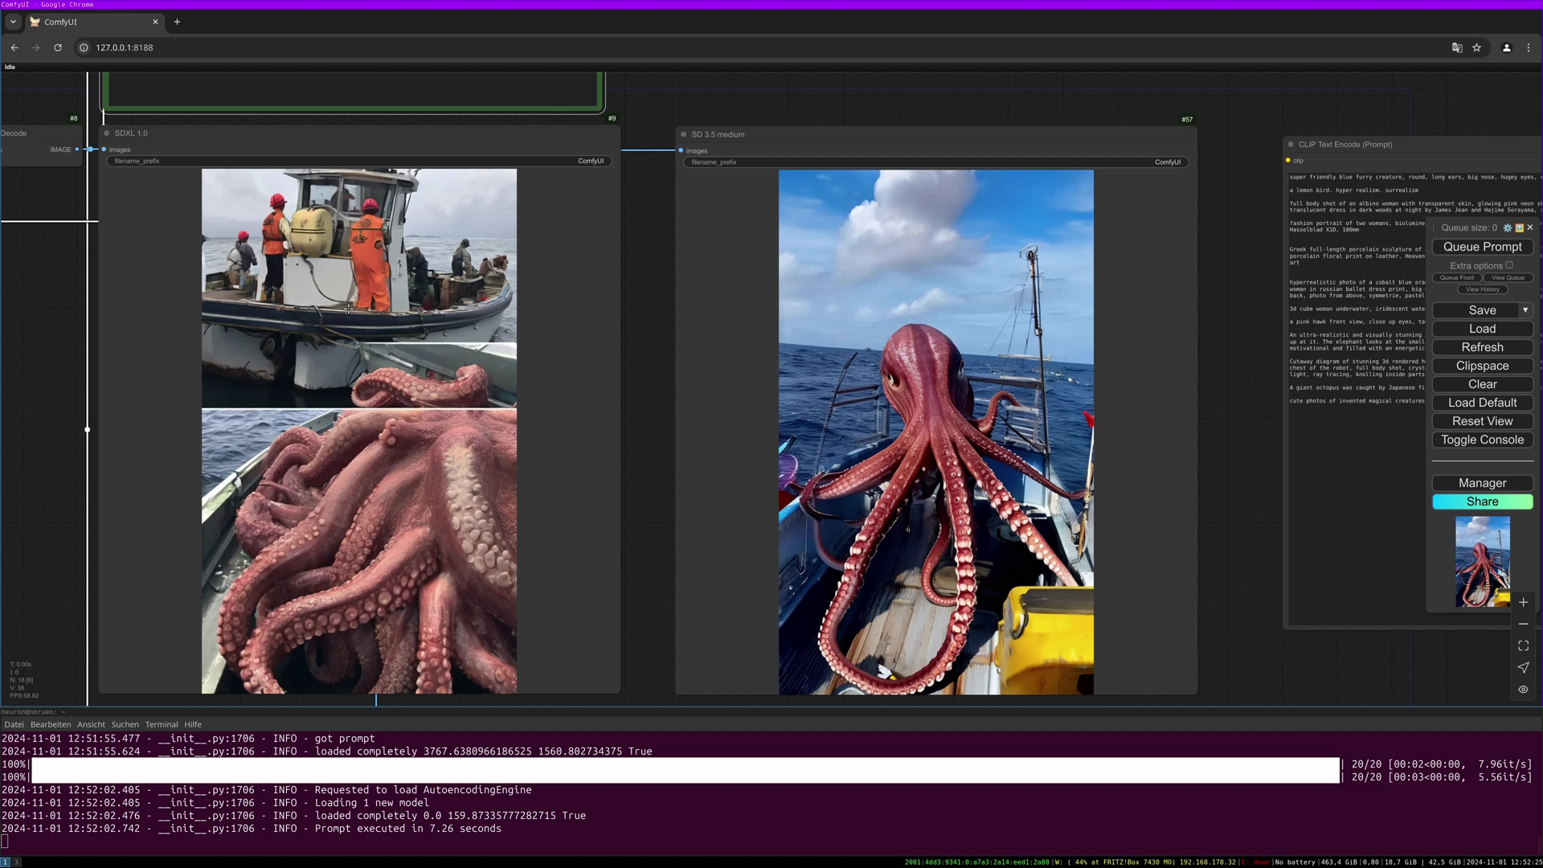
Step: Queue the giant octopus prompt two more times to compare both models again
{"action": "key", "text": "ctrl+Return"}
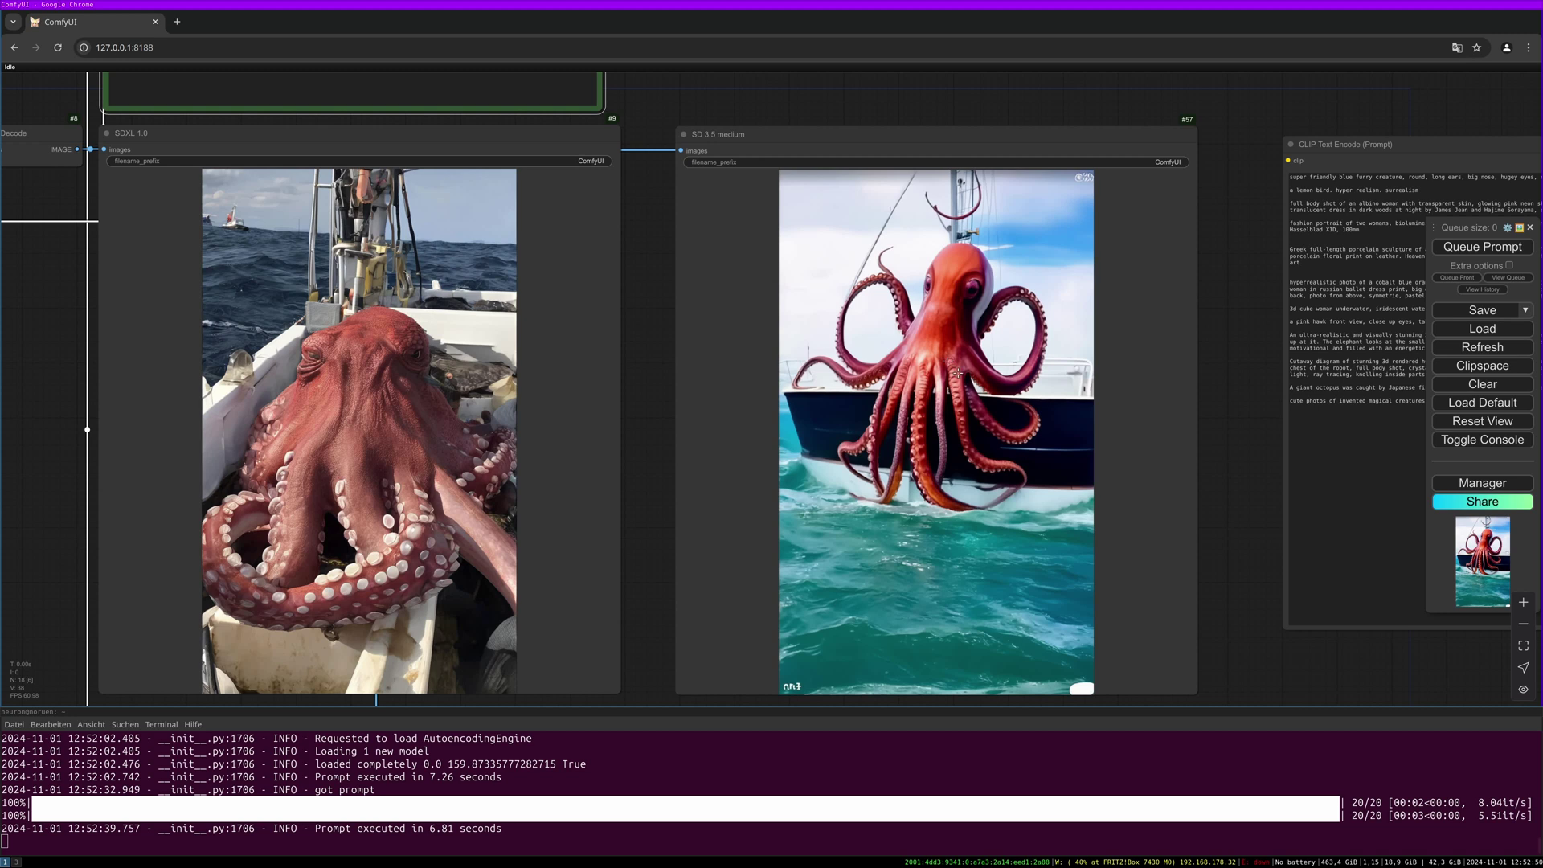
{"action": "key", "text": "ctrl+Return"}
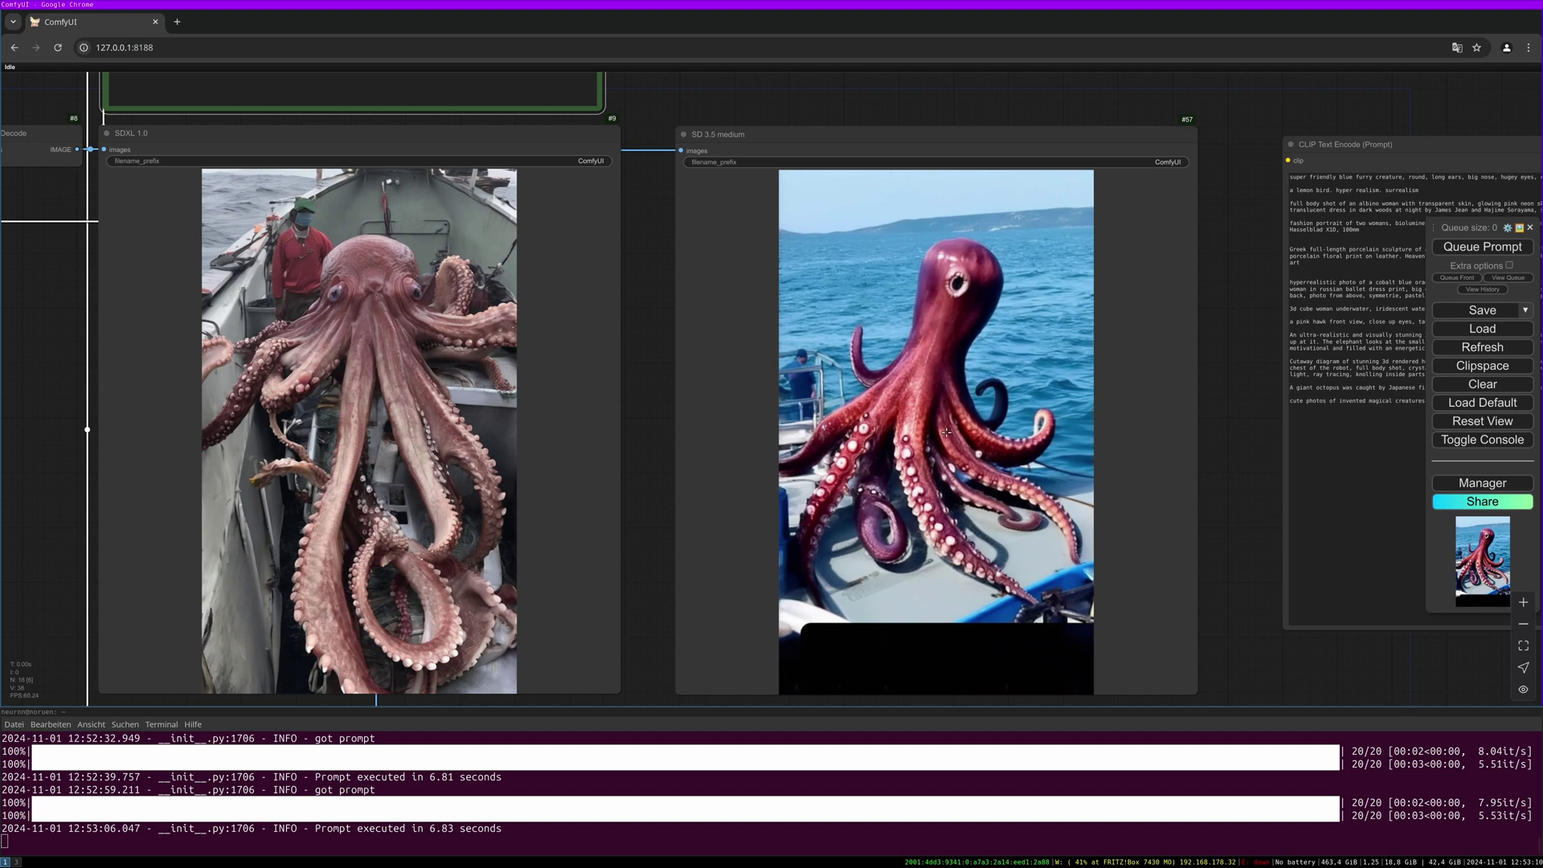
Step: Replace the positive prompt with "cute photos of invented magical creatures, large eyes" from the prompt list and queue it
{"action": "left_click", "coordinate": [1352, 399]}
{"action": "triple_click", "coordinate": [1352, 401]}
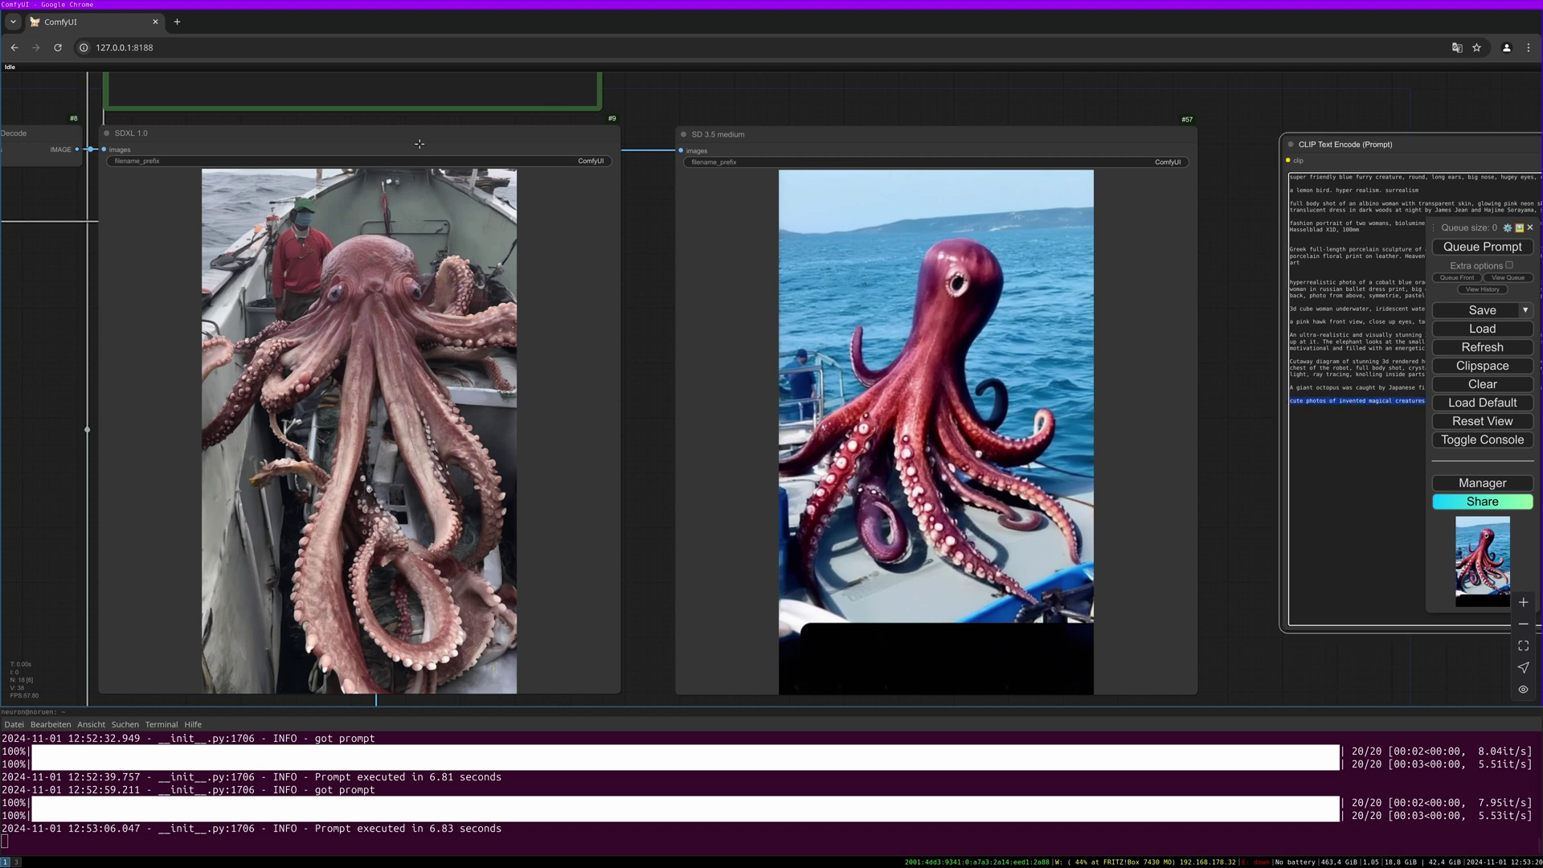
{"action": "left_click", "coordinate": [363, 96]}
{"action": "left_click_drag", "start_coordinate": [641, 211], "coordinate": [653, 290]}
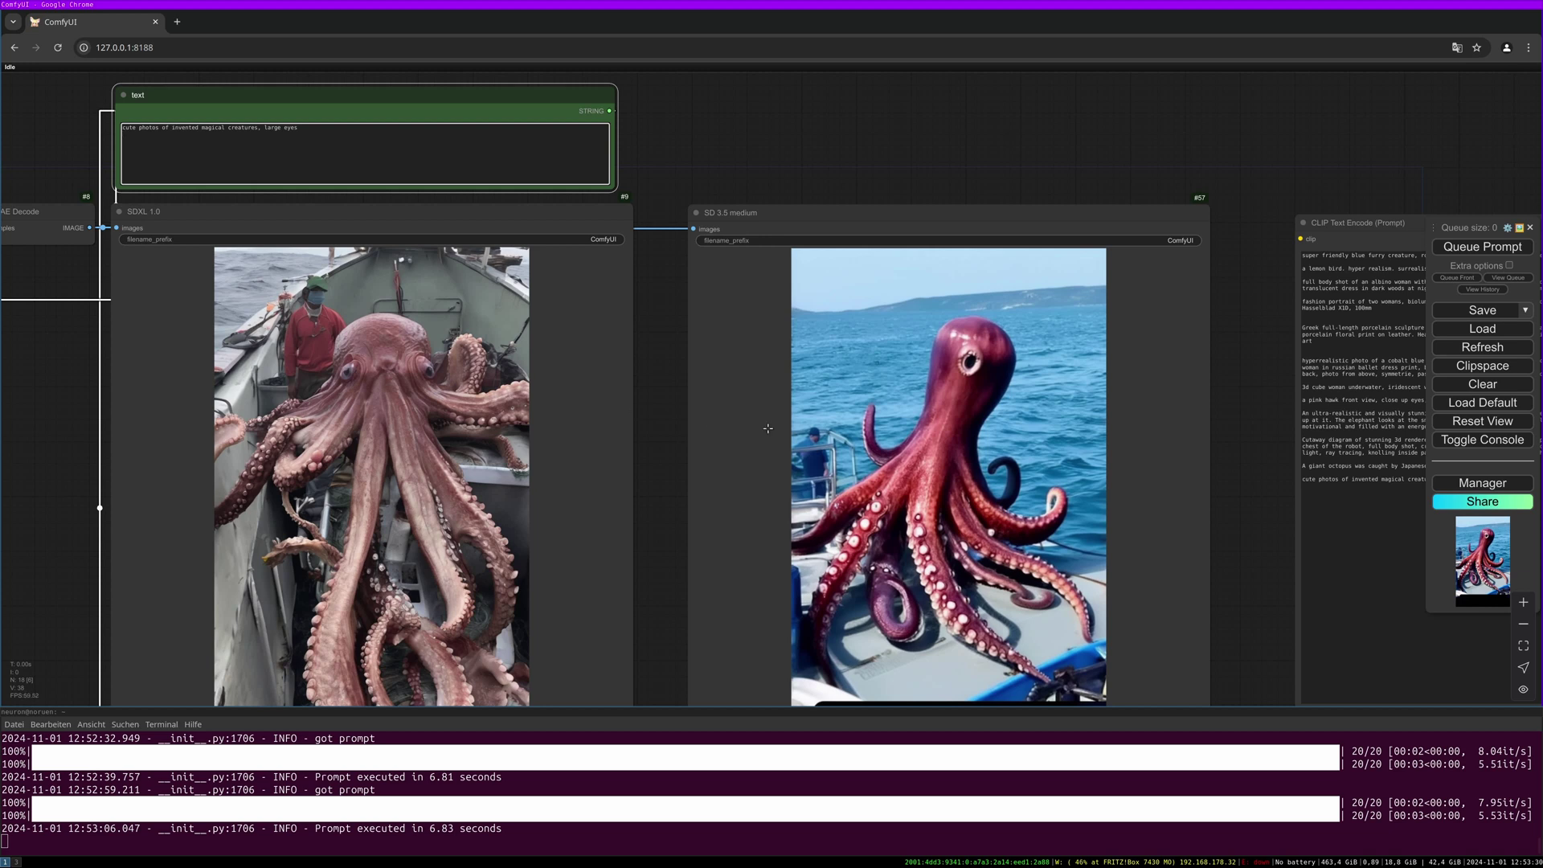
{"action": "left_click_drag", "start_coordinate": [669, 508], "coordinate": [691, 399]}
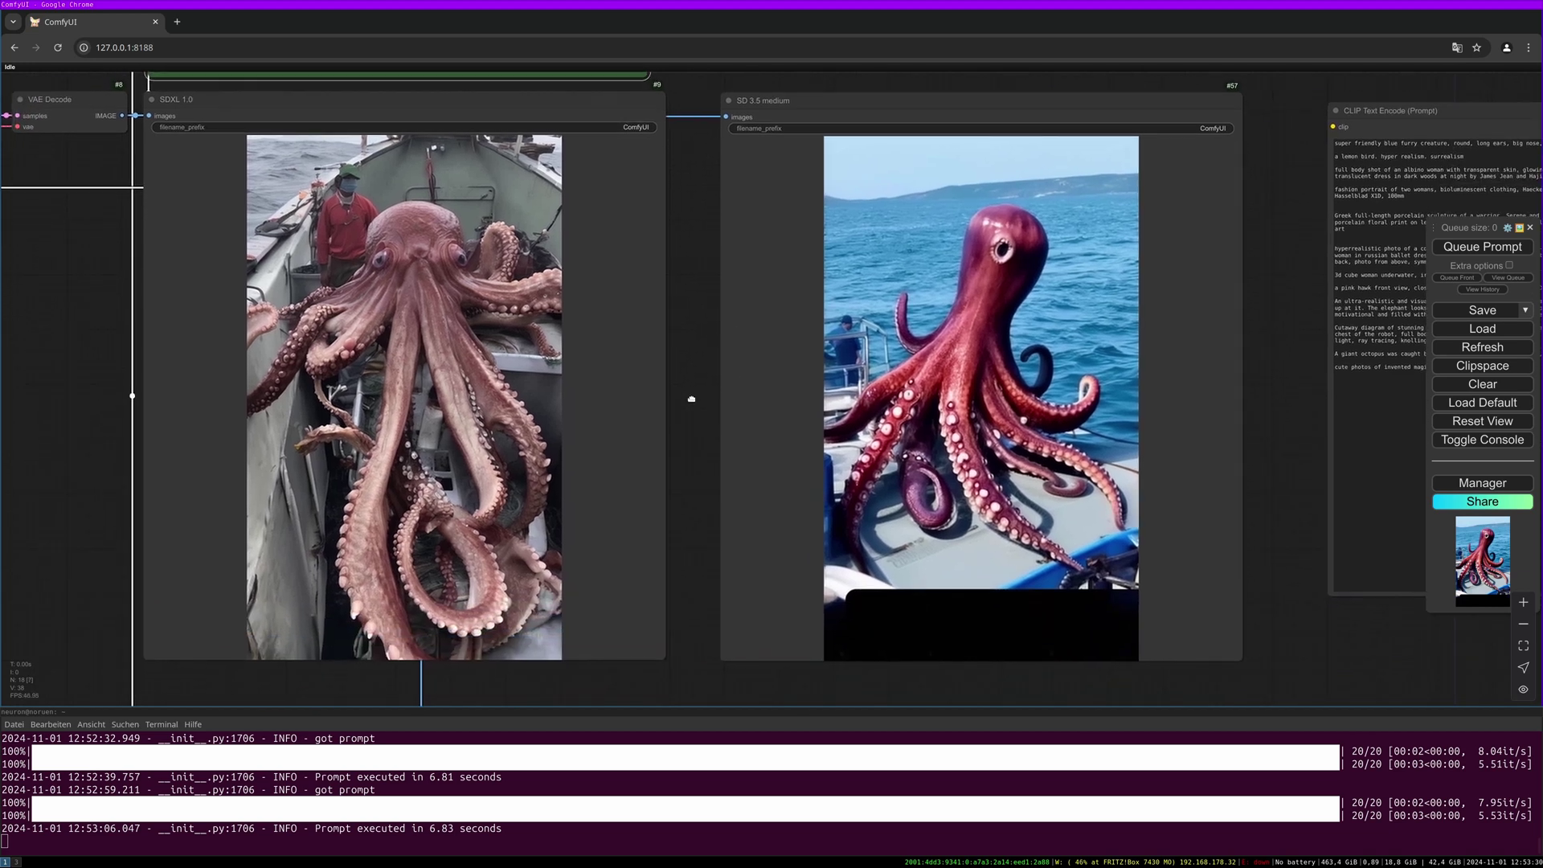
{"action": "left_click", "coordinate": [1483, 246]}
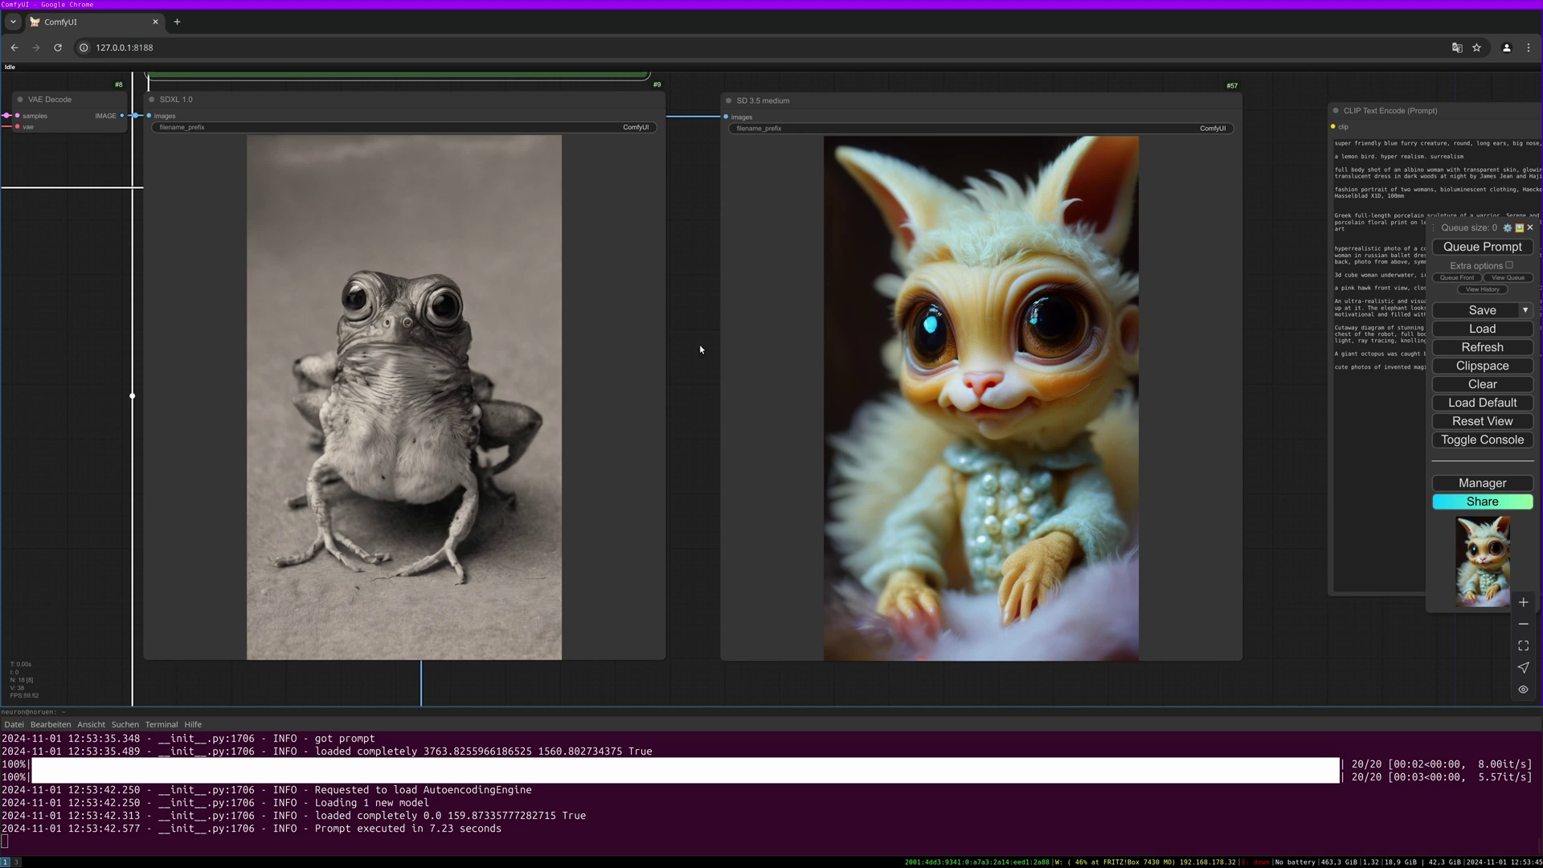
Step: Bring both magical creature images fully into view and queue the same prompt again
{"action": "left_click_drag", "start_coordinate": [686, 355], "coordinate": [650, 408]}
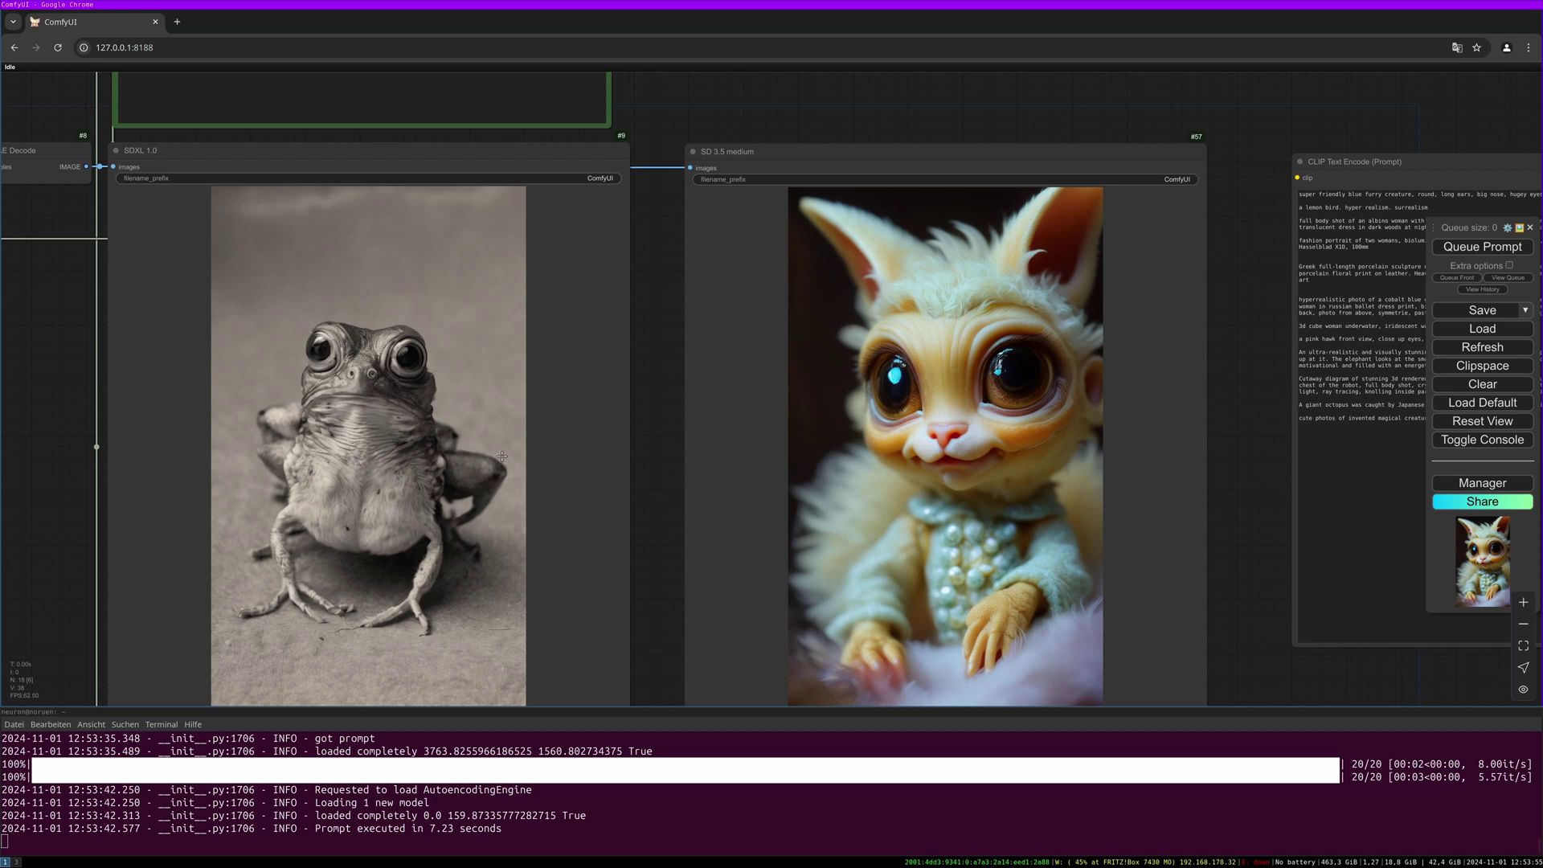
{"action": "left_click_drag", "start_coordinate": [672, 480], "coordinate": [655, 433]}
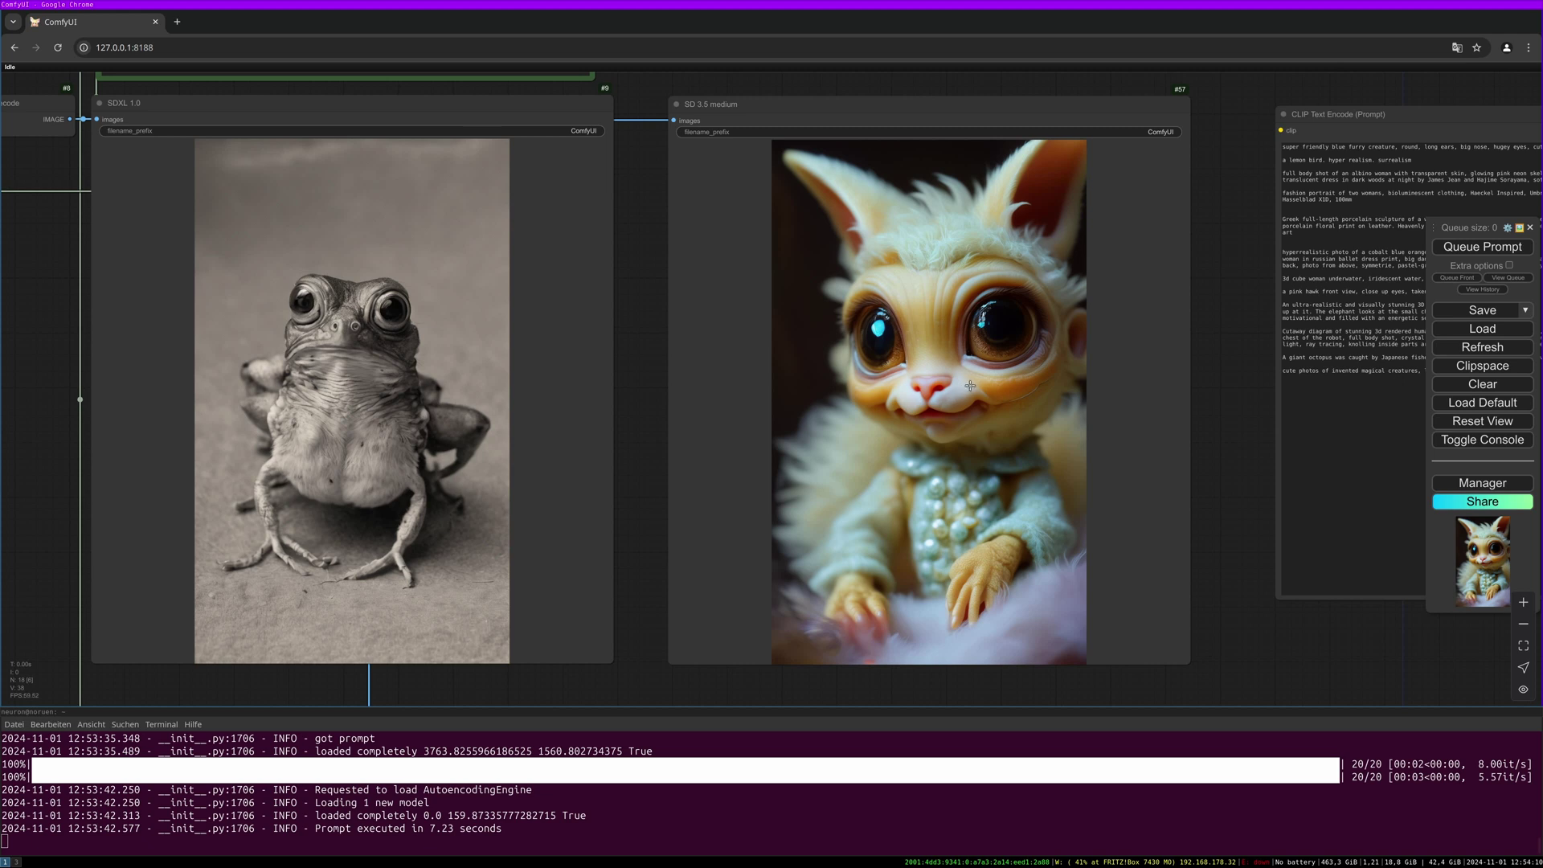
{"action": "left_click", "coordinate": [1494, 247]}
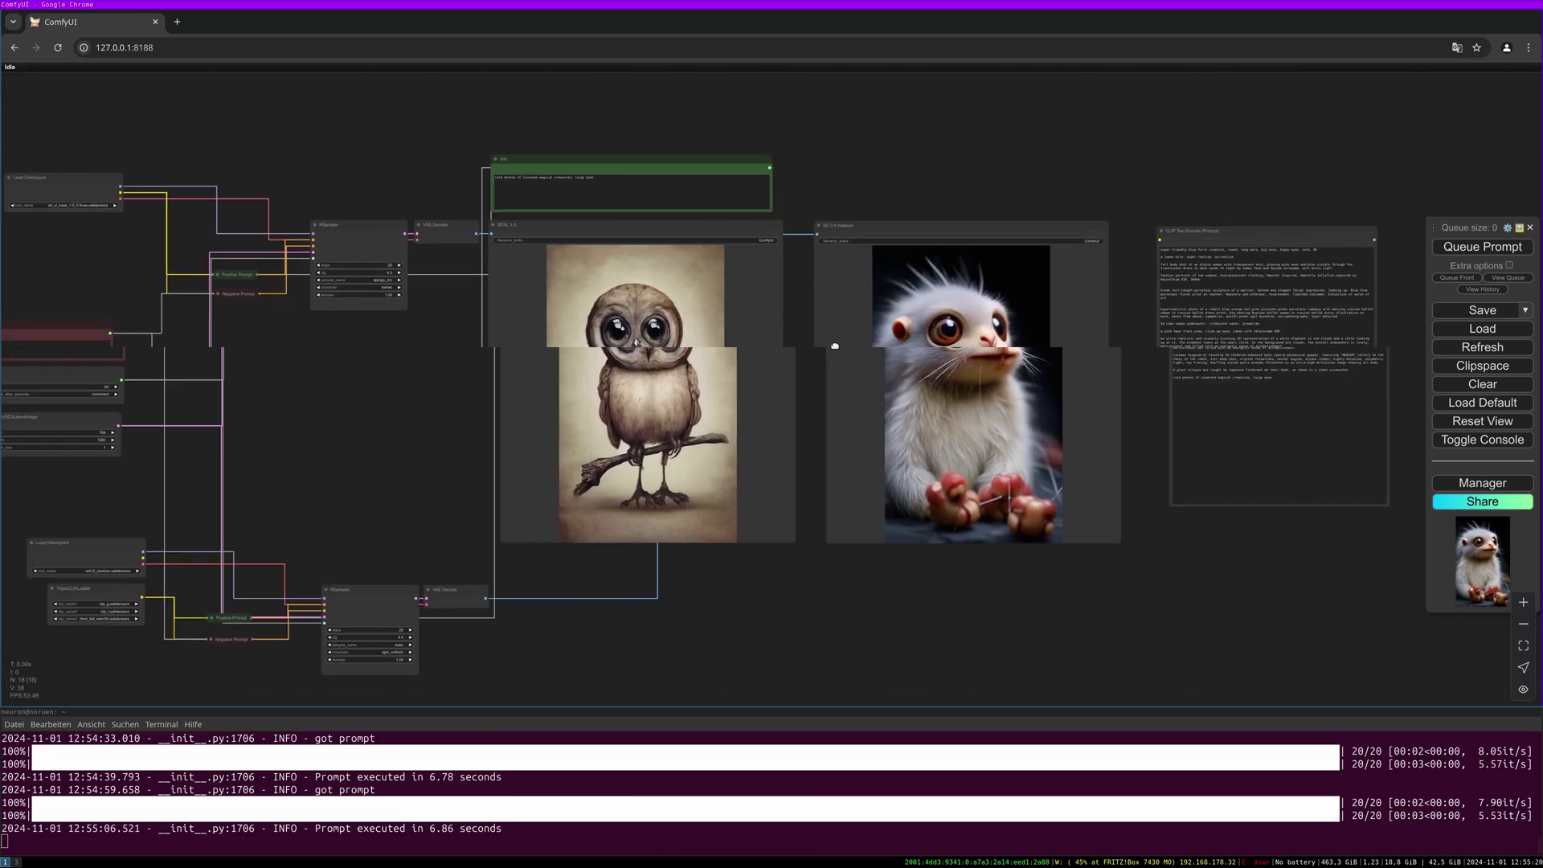
Step: Review the whole workflow, from the two checkpoint loaders to the SDXL 1.0 and SD 3.5 medium images and the prompt list
{"action": "left_click_drag", "start_coordinate": [835, 346], "coordinate": [982, 358]}
{"action": "scroll", "coordinate": [954, 351], "scroll_direction": "down", "scroll_amount": 1}
{"action": "left_click_drag", "start_coordinate": [954, 351], "coordinate": [940, 320]}
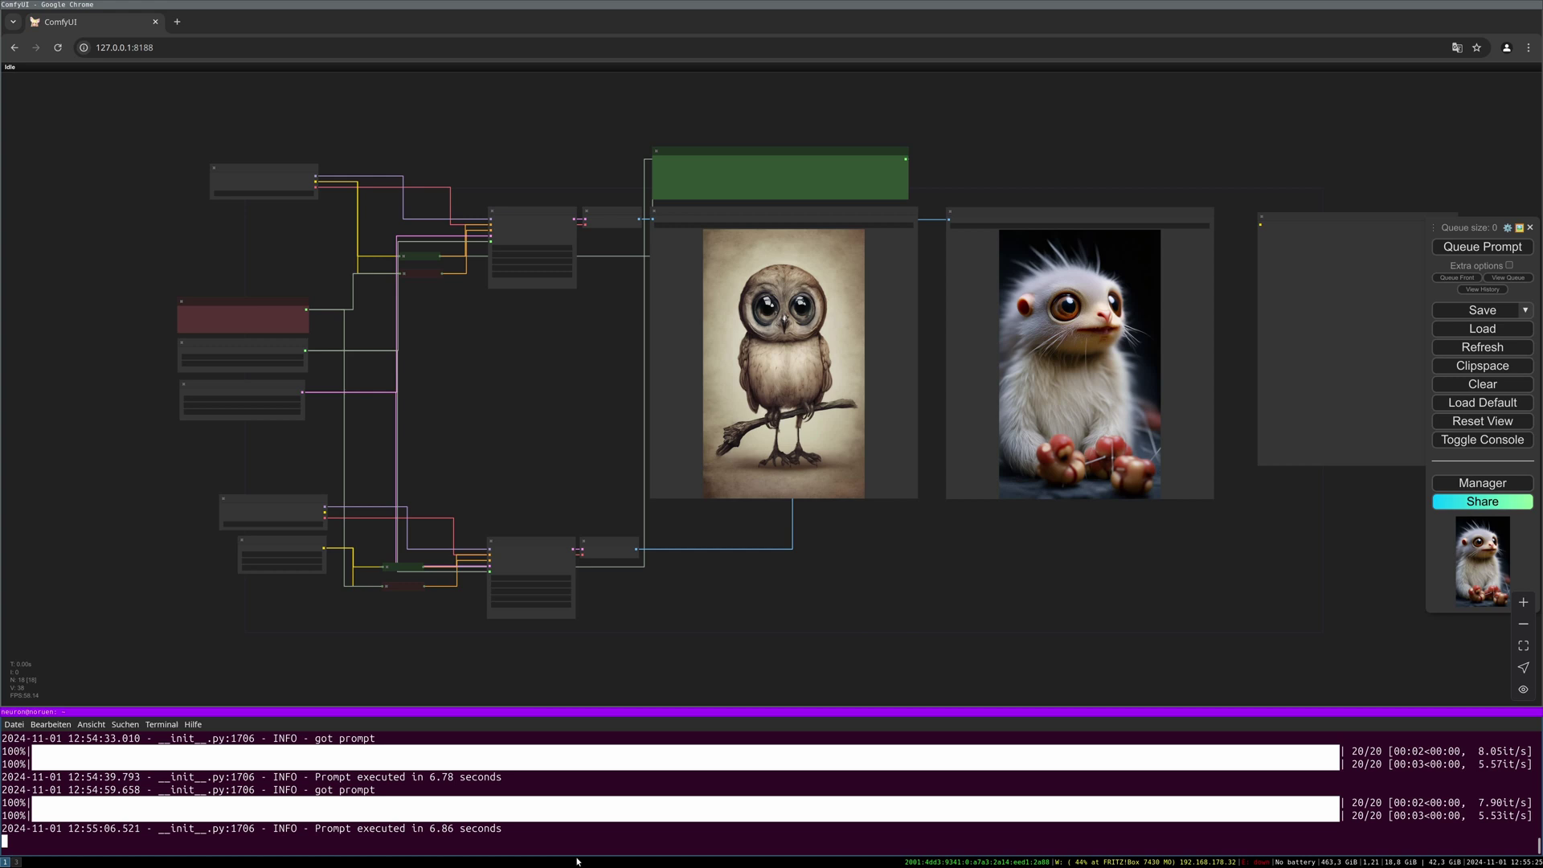
{"action": "left_click_drag", "start_coordinate": [1006, 606], "coordinate": [978, 606]}
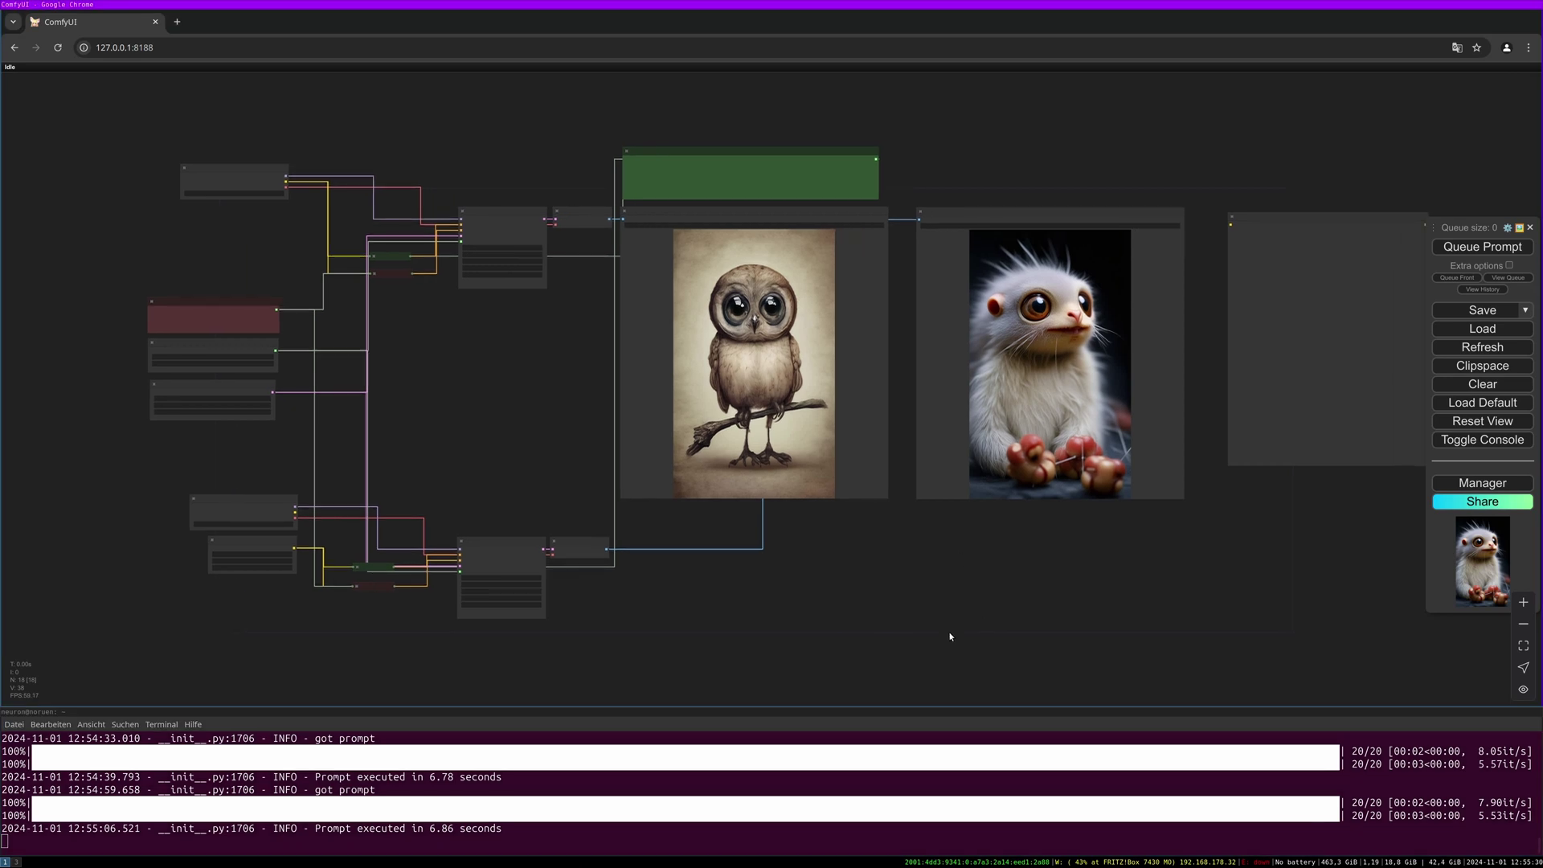
{"action": "left_click_drag", "start_coordinate": [857, 589], "coordinate": [830, 591]}
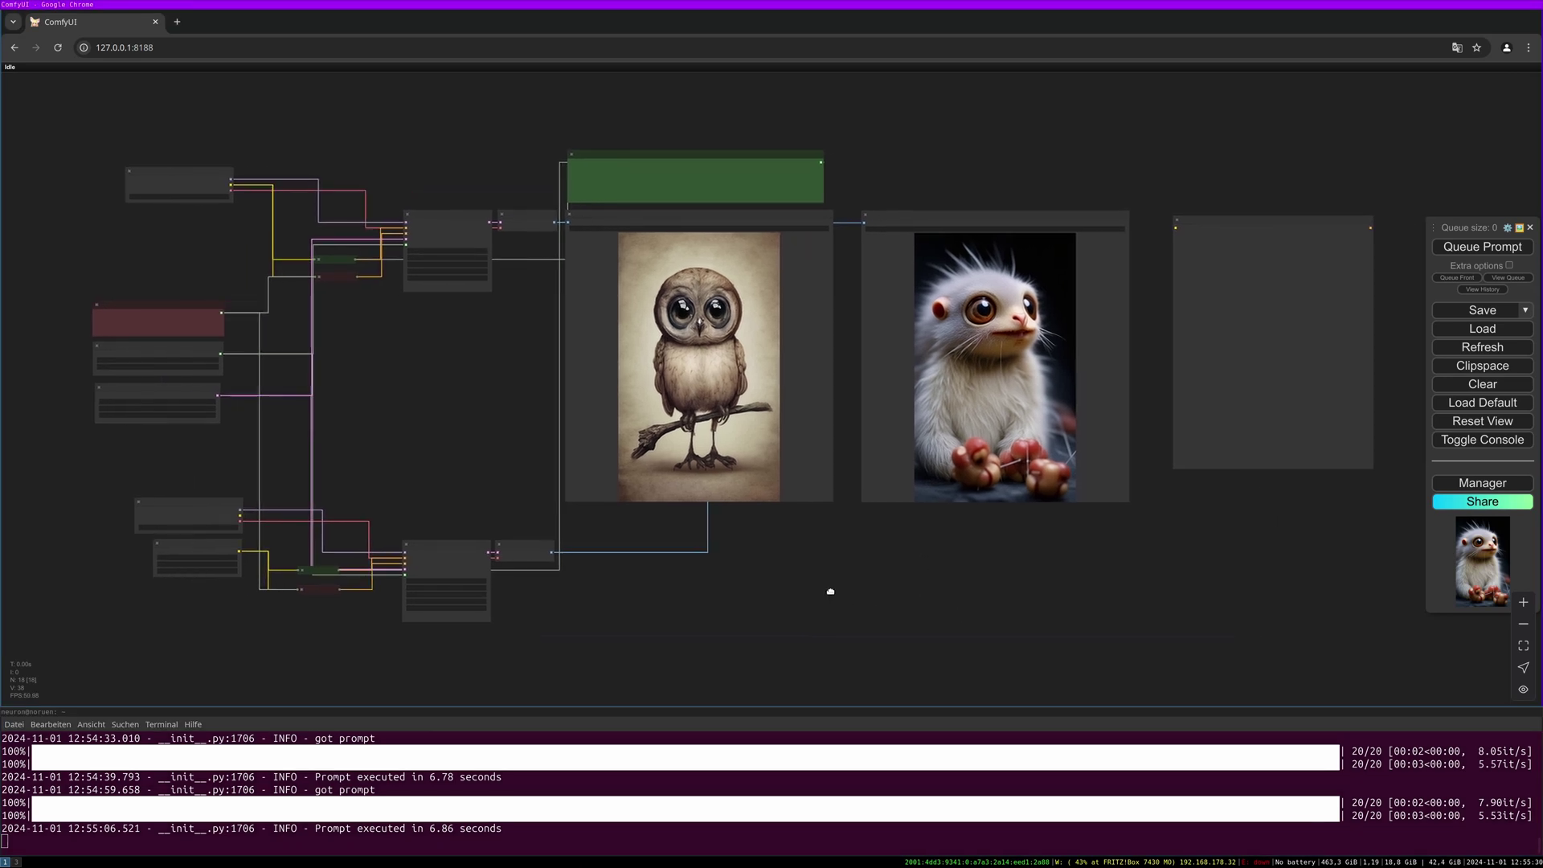
{"action": "scroll", "coordinate": [1167, 571], "scroll_direction": "up", "scroll_amount": 3}
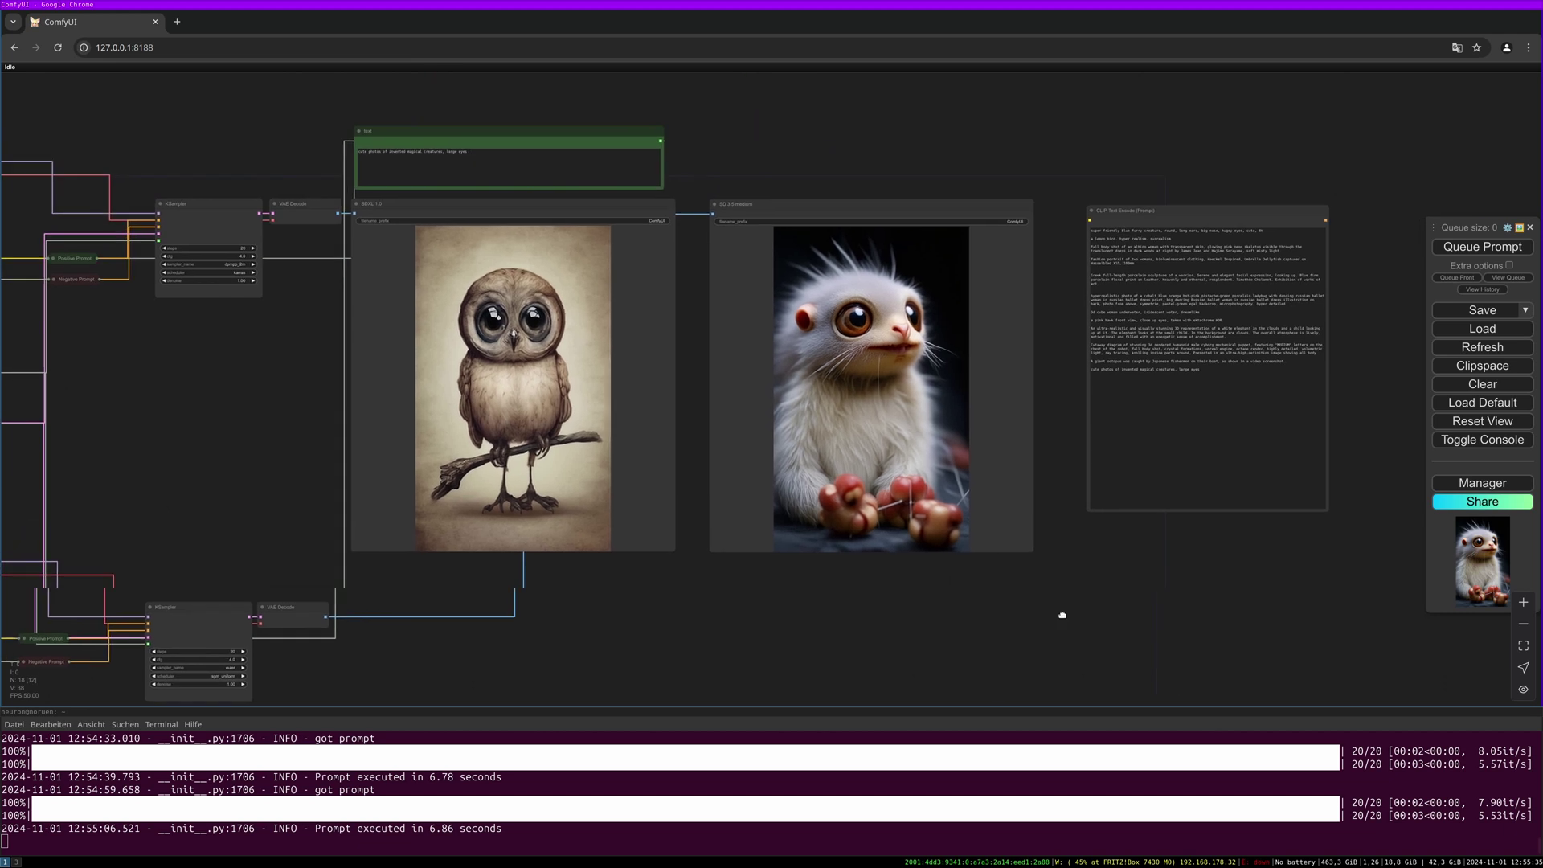
{"action": "scroll", "coordinate": [1105, 595], "scroll_direction": "up", "scroll_amount": 3}
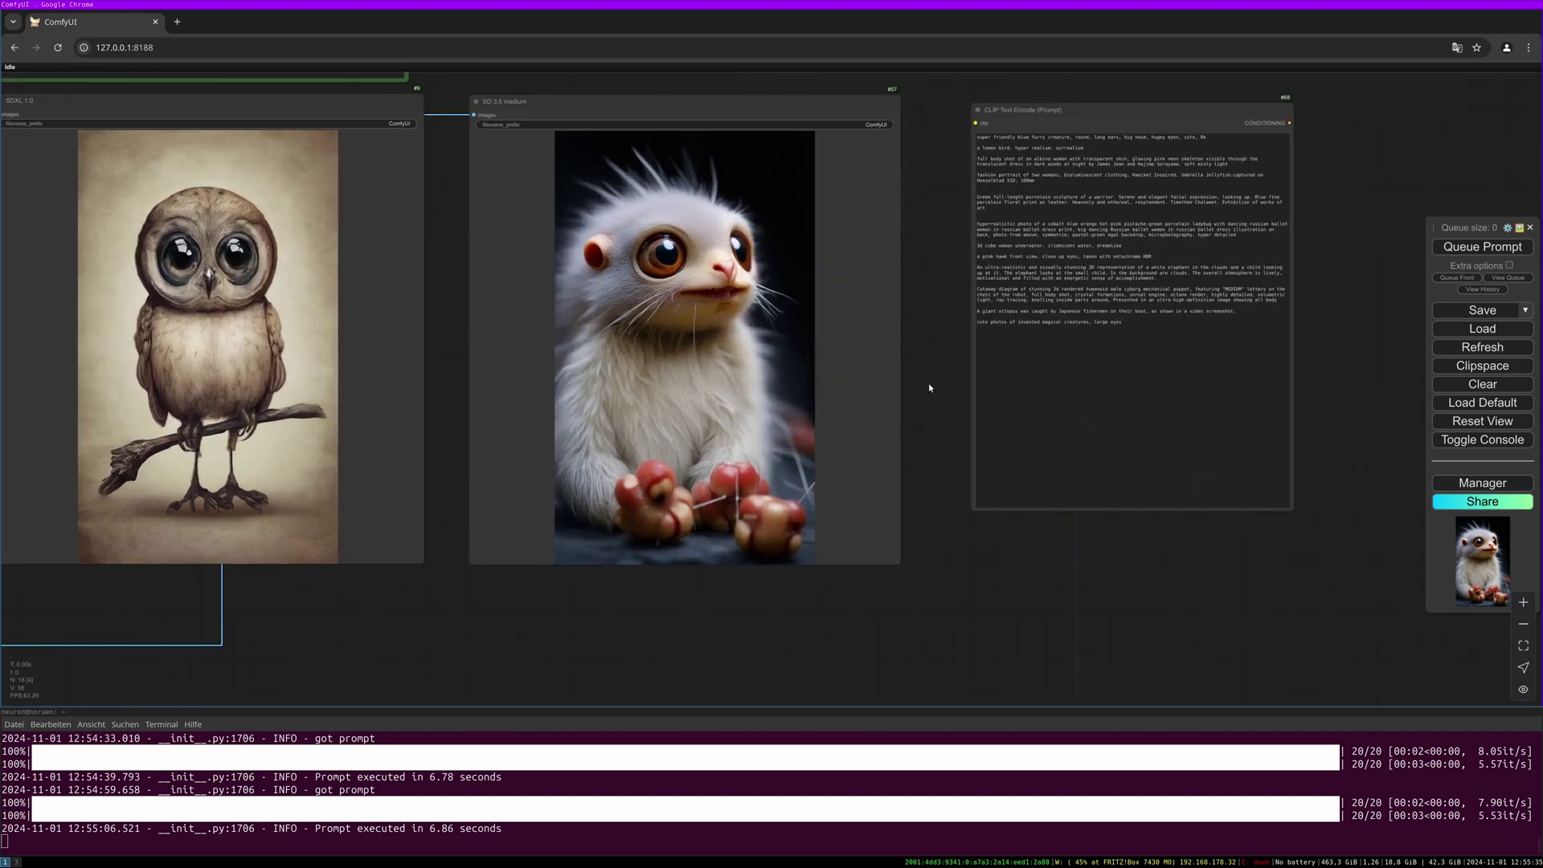
{"action": "left_click_drag", "start_coordinate": [929, 385], "coordinate": [914, 468]}
{"action": "left_click_drag", "start_coordinate": [429, 356], "coordinate": [559, 354]}
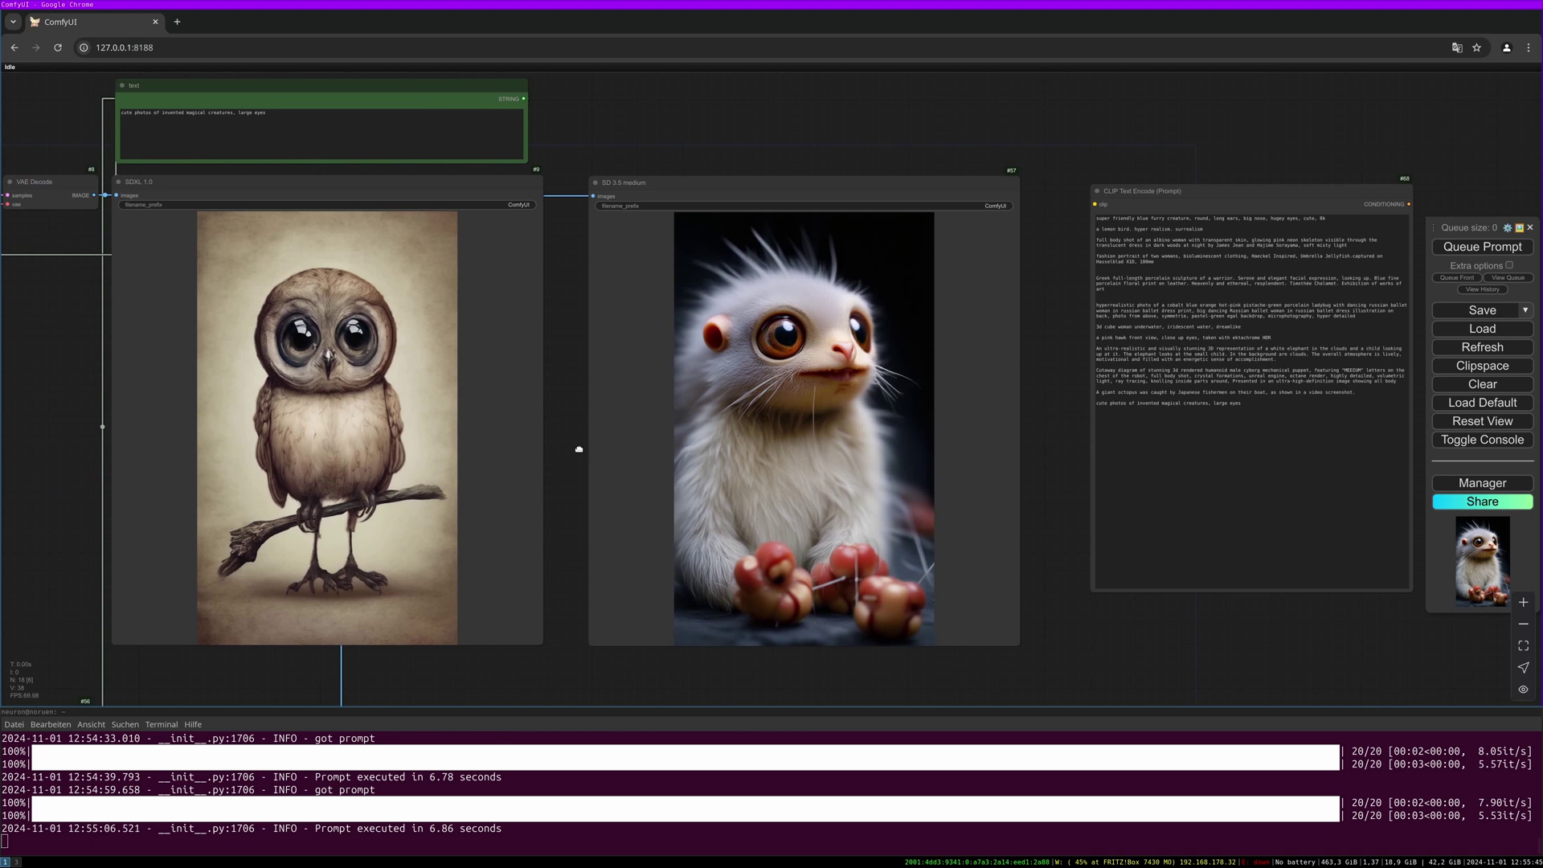
{"action": "scroll", "coordinate": [578, 449], "scroll_direction": "down", "scroll_amount": 5}
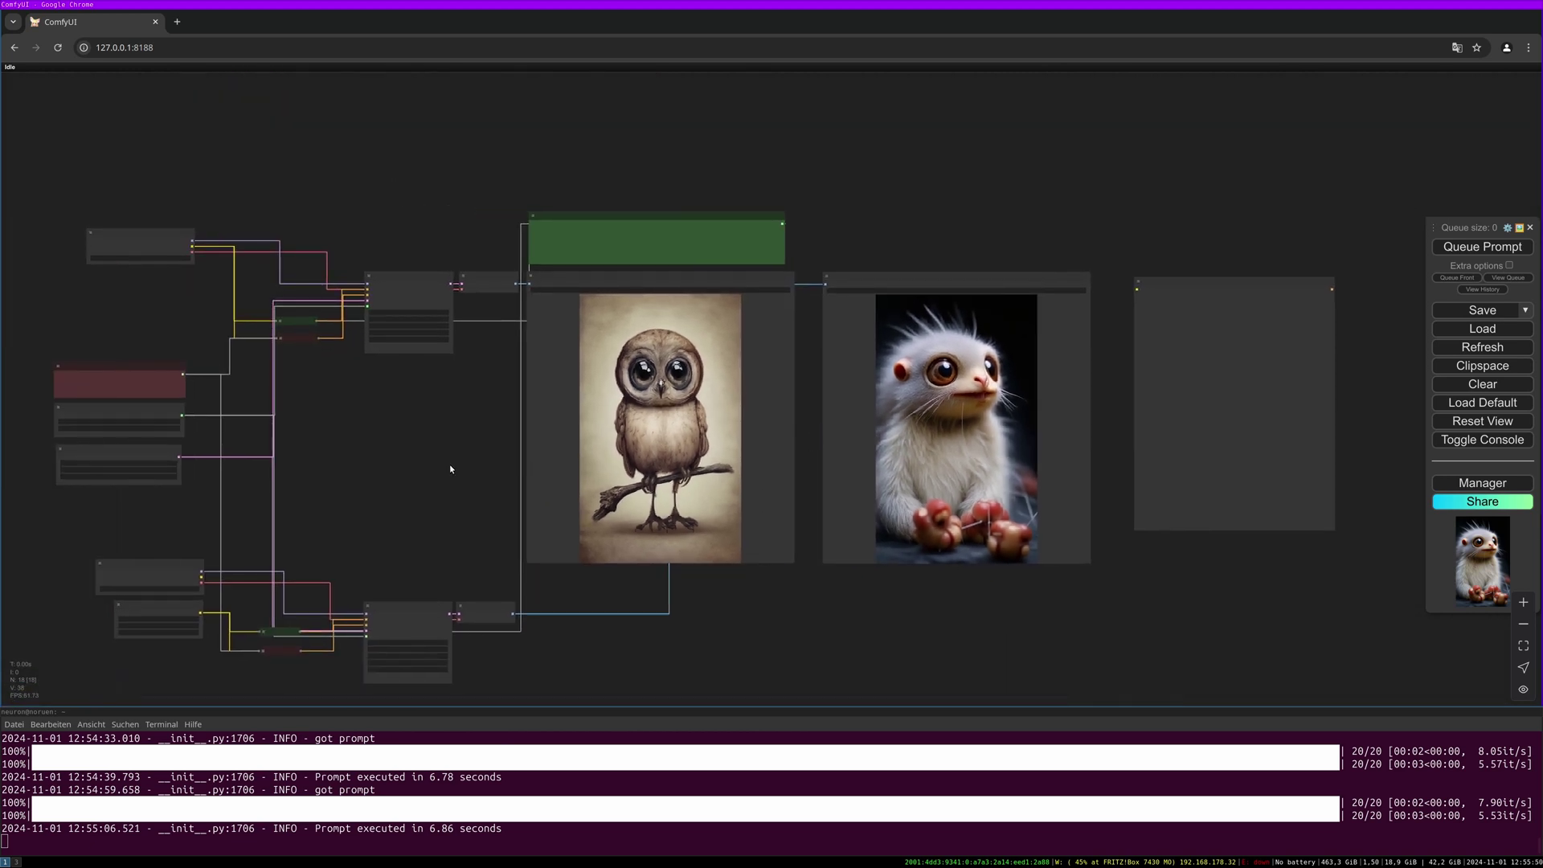
{"action": "scroll", "coordinate": [457, 441], "scroll_direction": "up", "scroll_amount": 1}
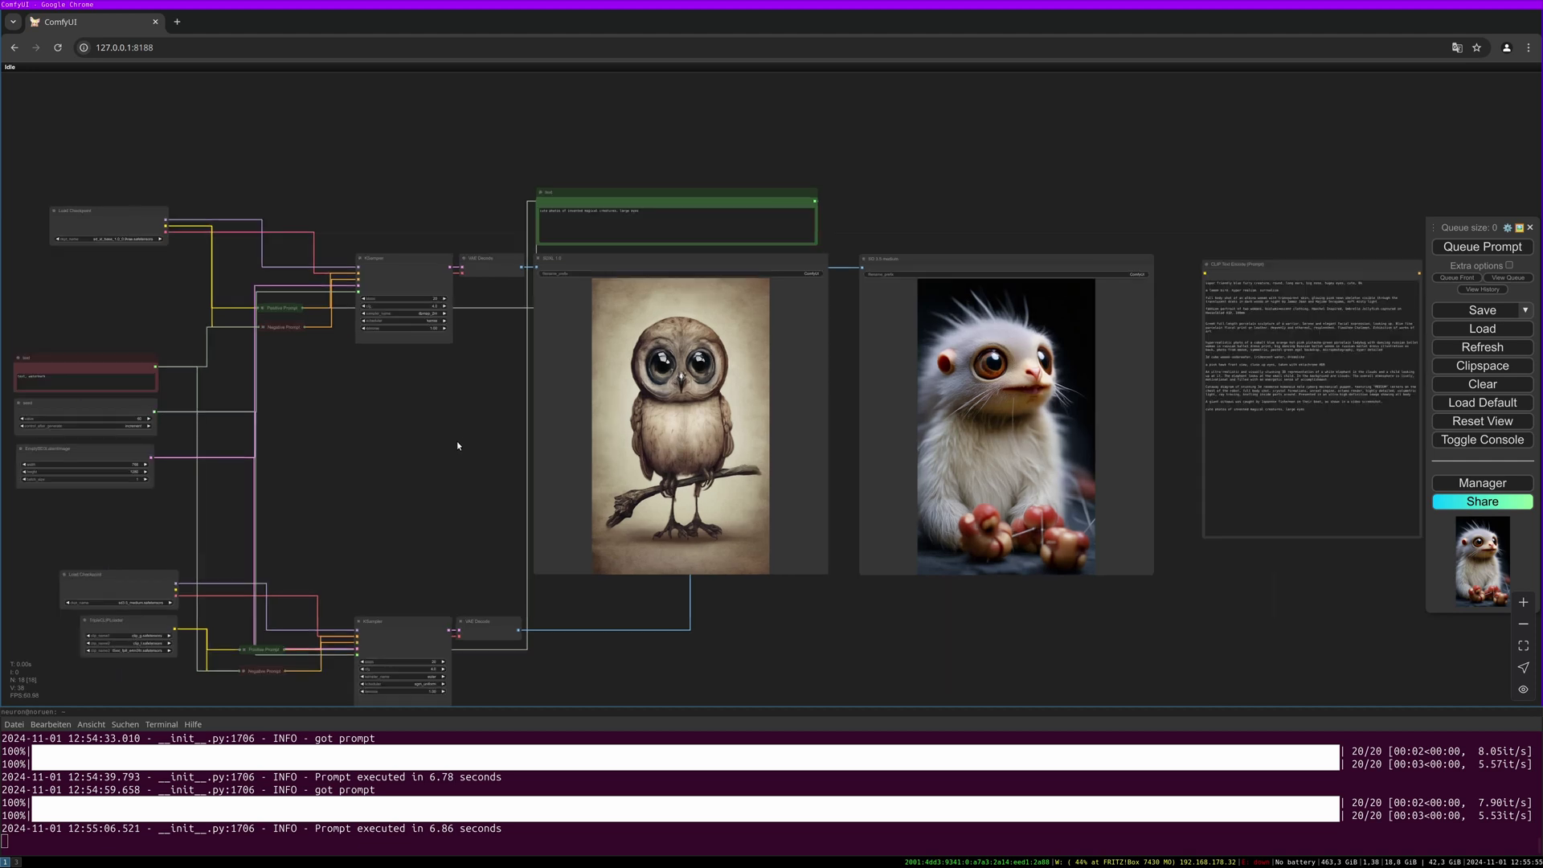
{"action": "left_click_drag", "start_coordinate": [458, 441], "coordinate": [484, 433]}
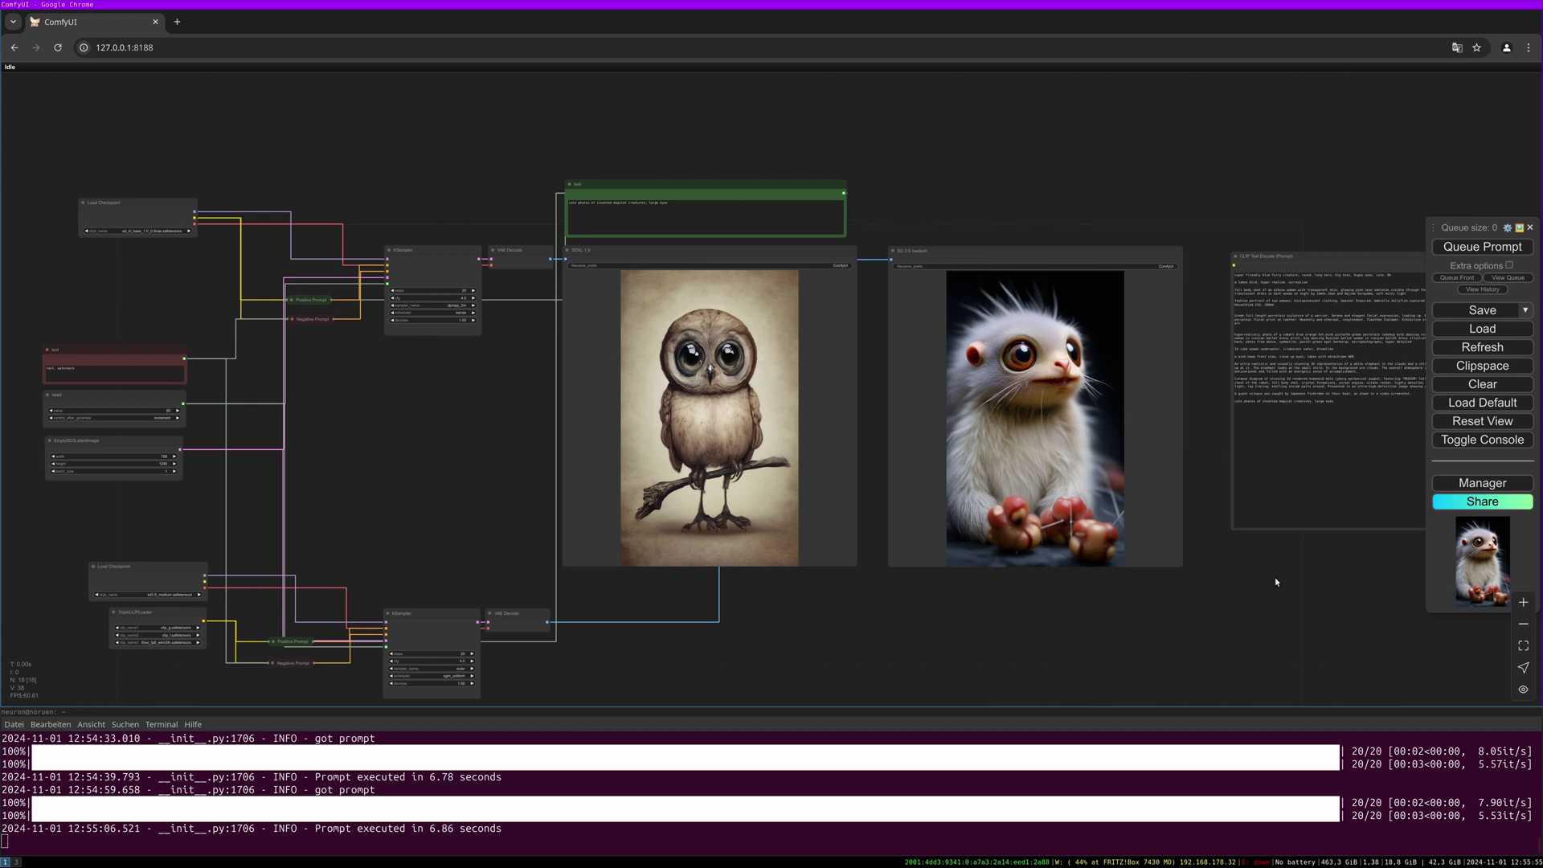
{"action": "left_click_drag", "start_coordinate": [414, 513], "coordinate": [405, 497]}
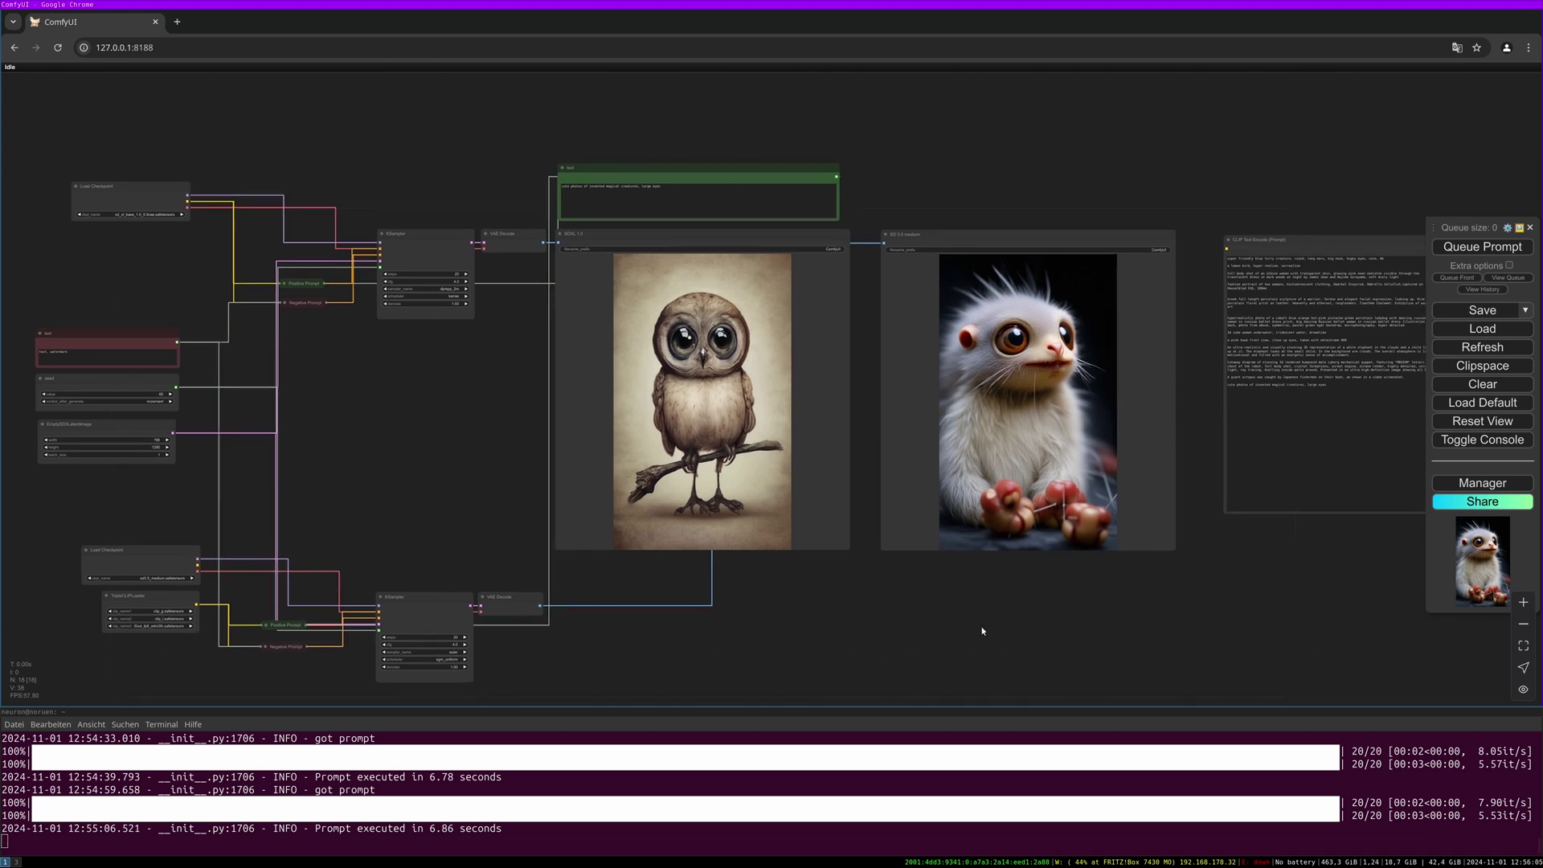
Step: Move the prompt list node closer to the SD 3.5 medium image node and check the layout
{"action": "scroll", "coordinate": [1079, 625], "scroll_direction": "right", "scroll_amount": 1}
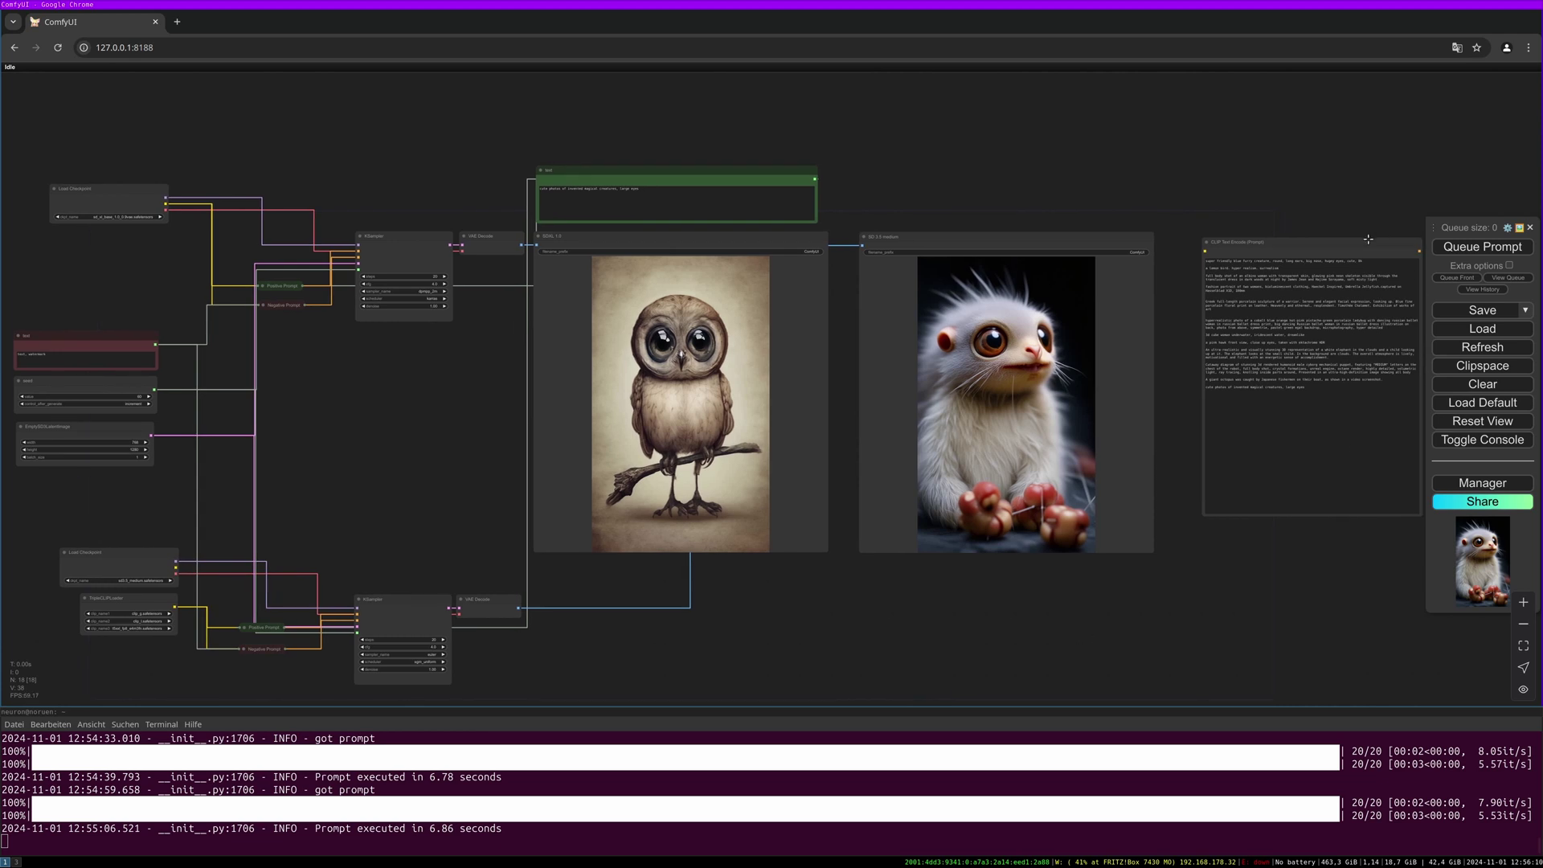
{"action": "left_click_drag", "start_coordinate": [1368, 239], "coordinate": [1327, 233]}
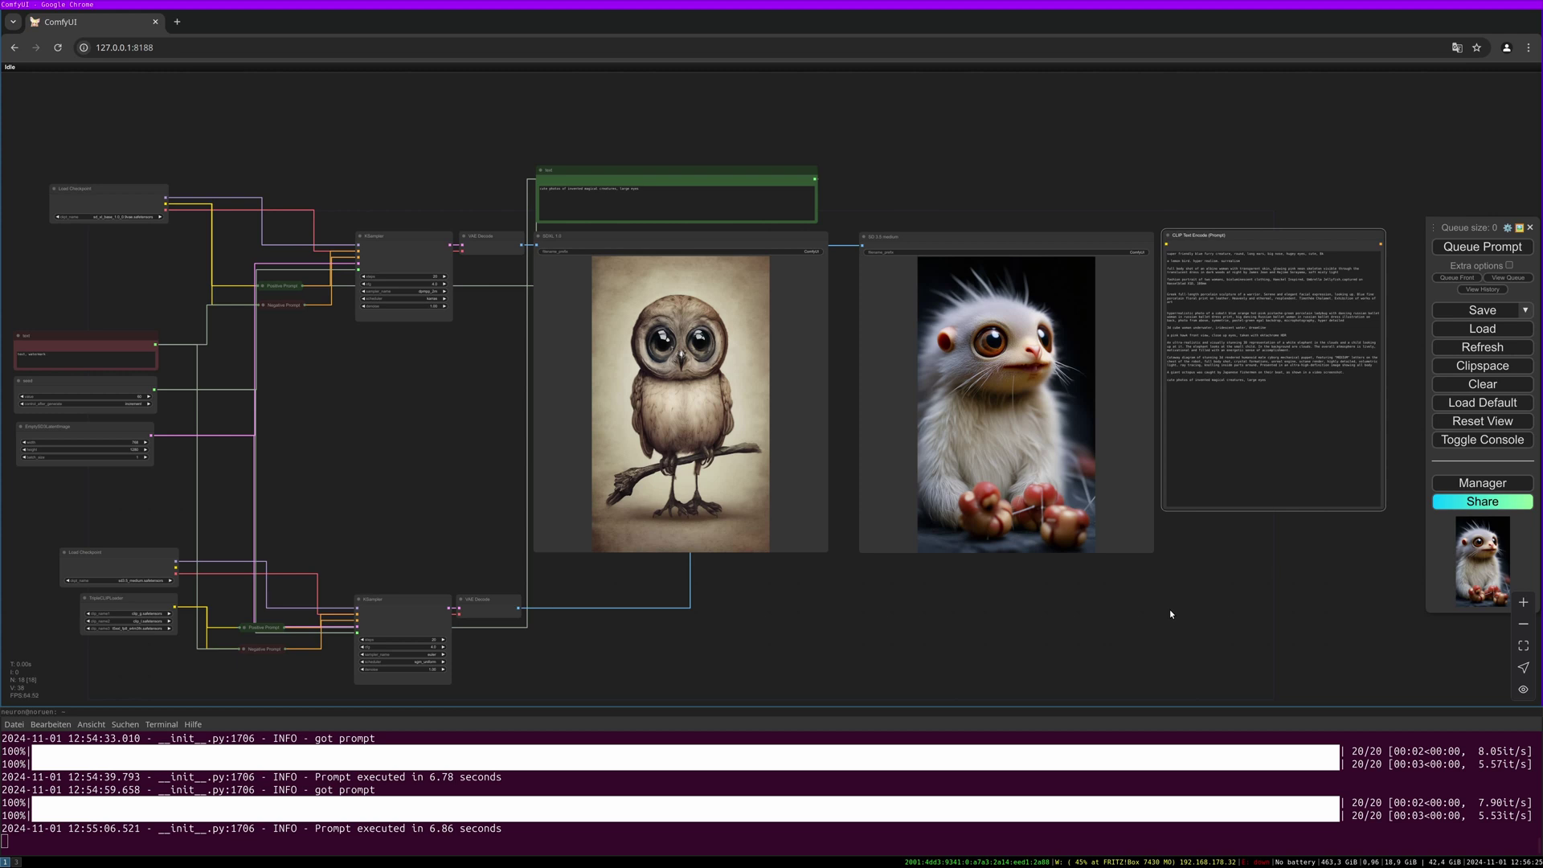
{"action": "scroll", "coordinate": [1172, 604], "scroll_direction": "up", "scroll_amount": 1}
{"action": "left_click_drag", "start_coordinate": [1173, 585], "coordinate": [1137, 567]}
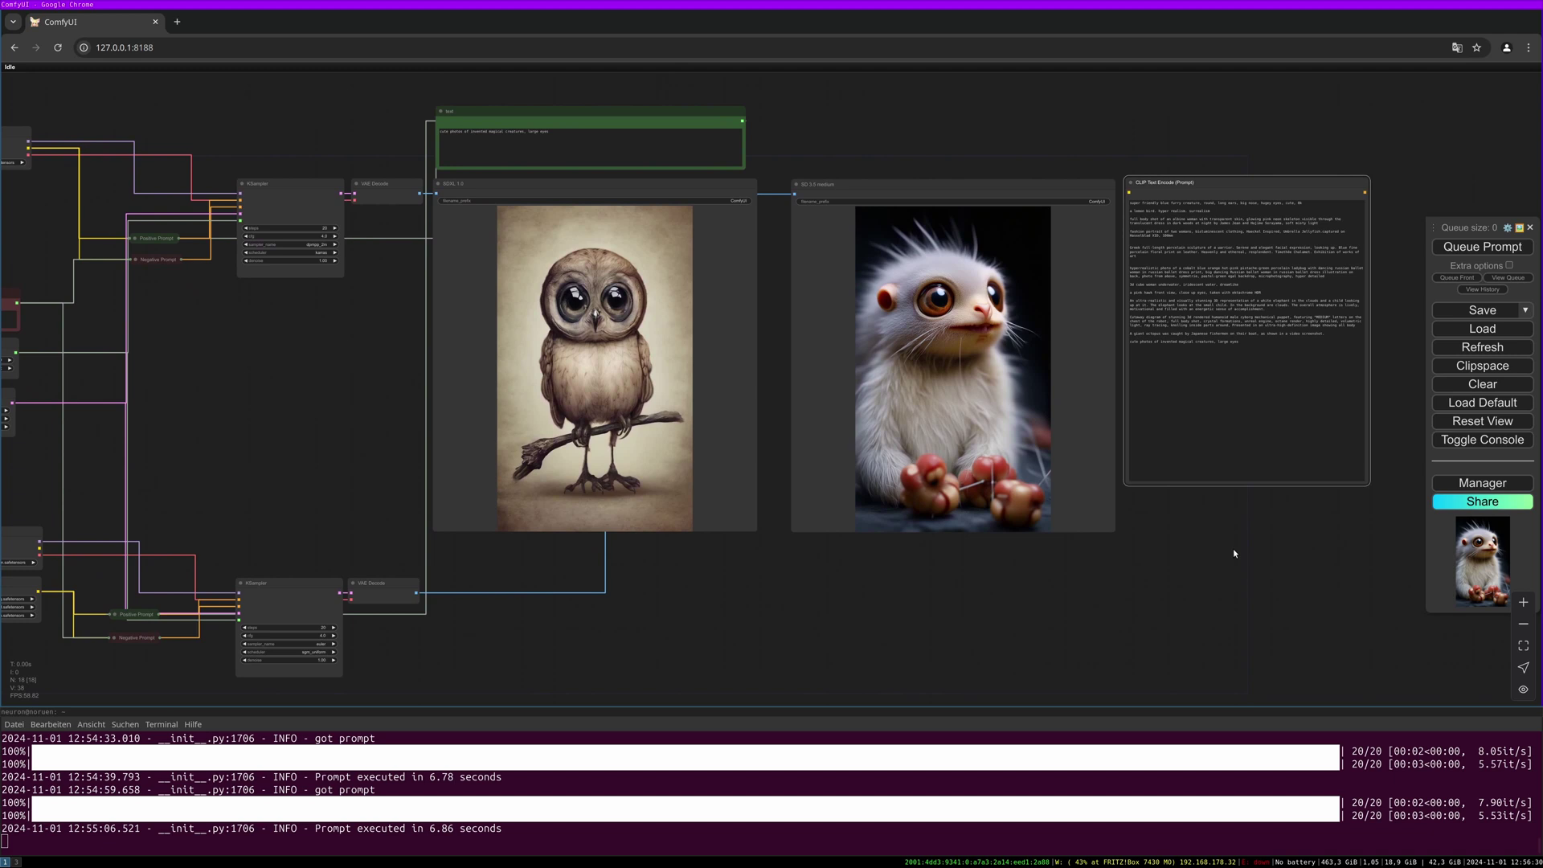